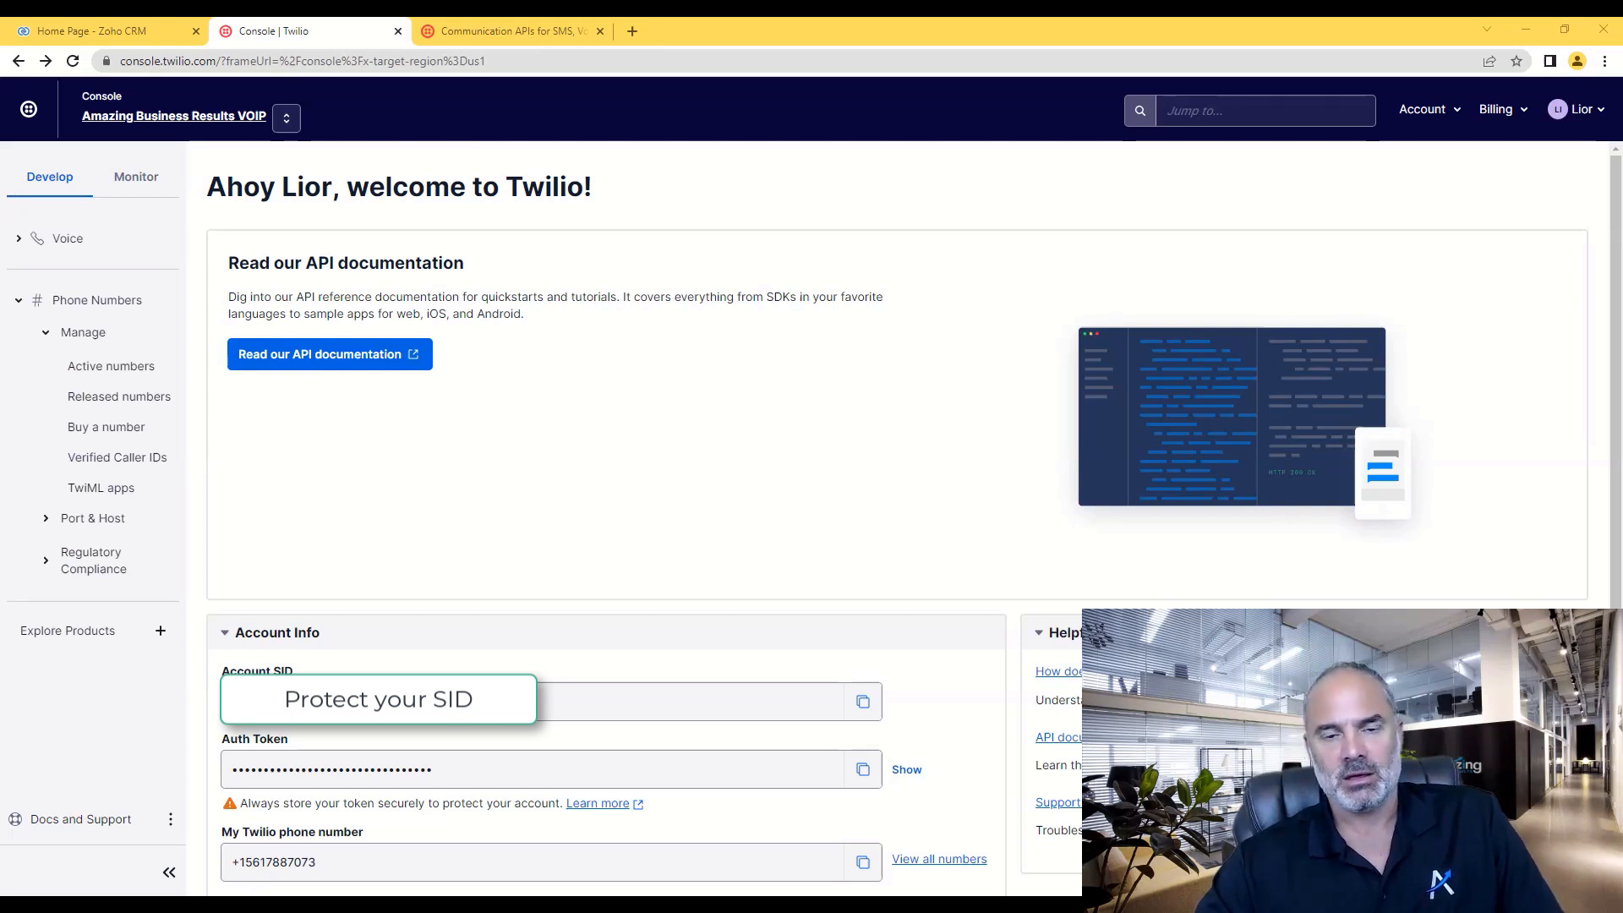
# - Go back to the Twilio Console dashboard and scroll through it
pyautogui.click(528, 25)
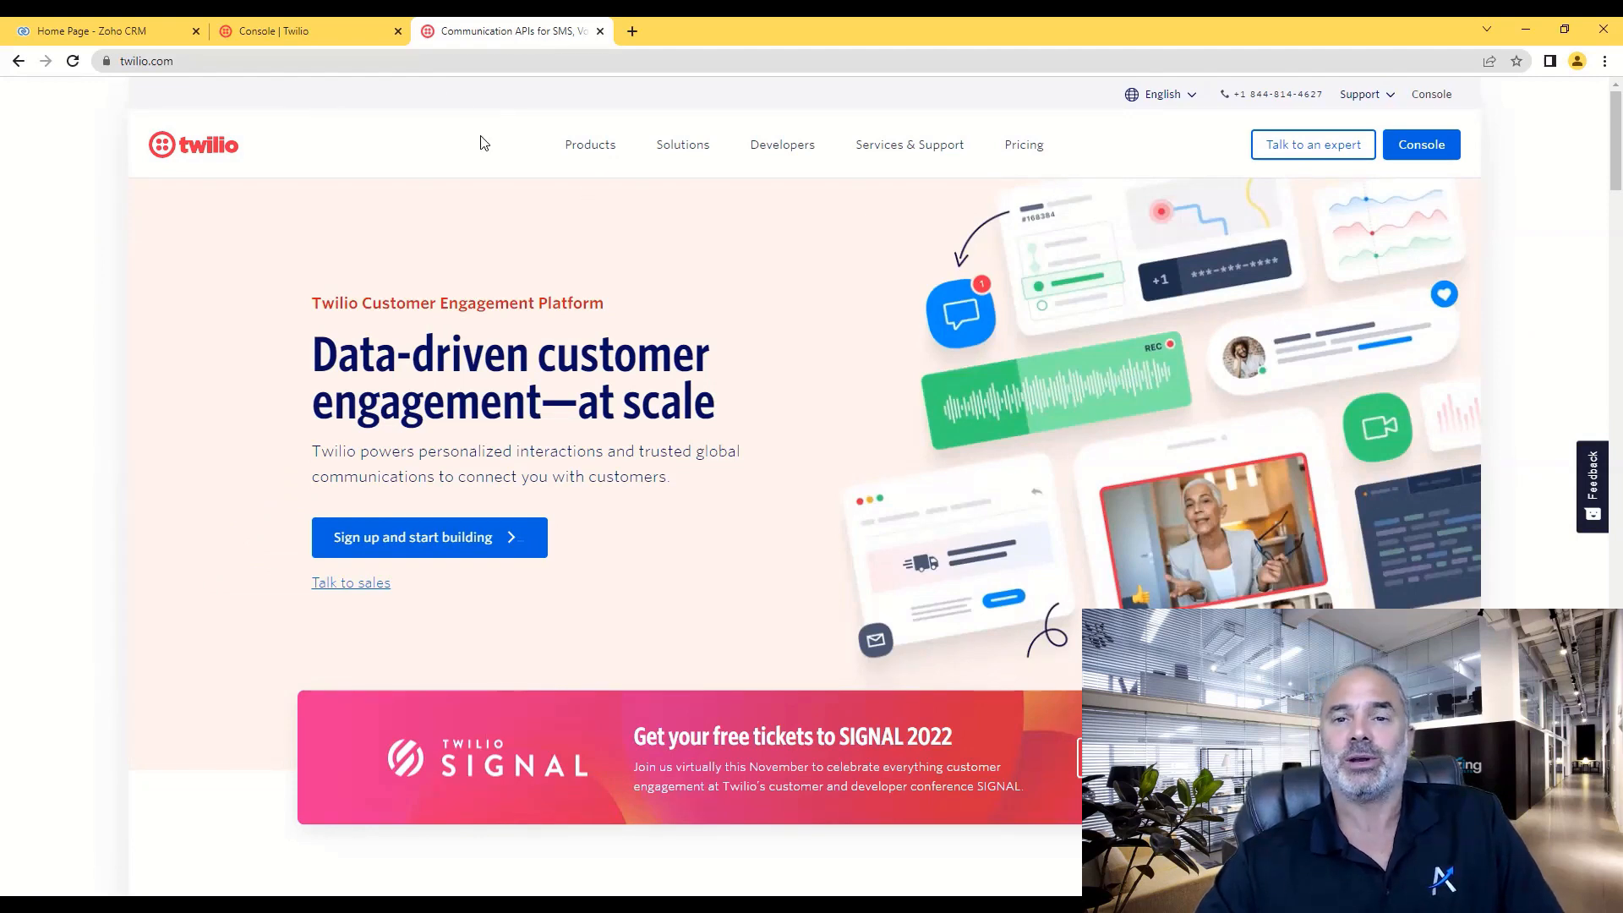
pyautogui.click(311, 28)
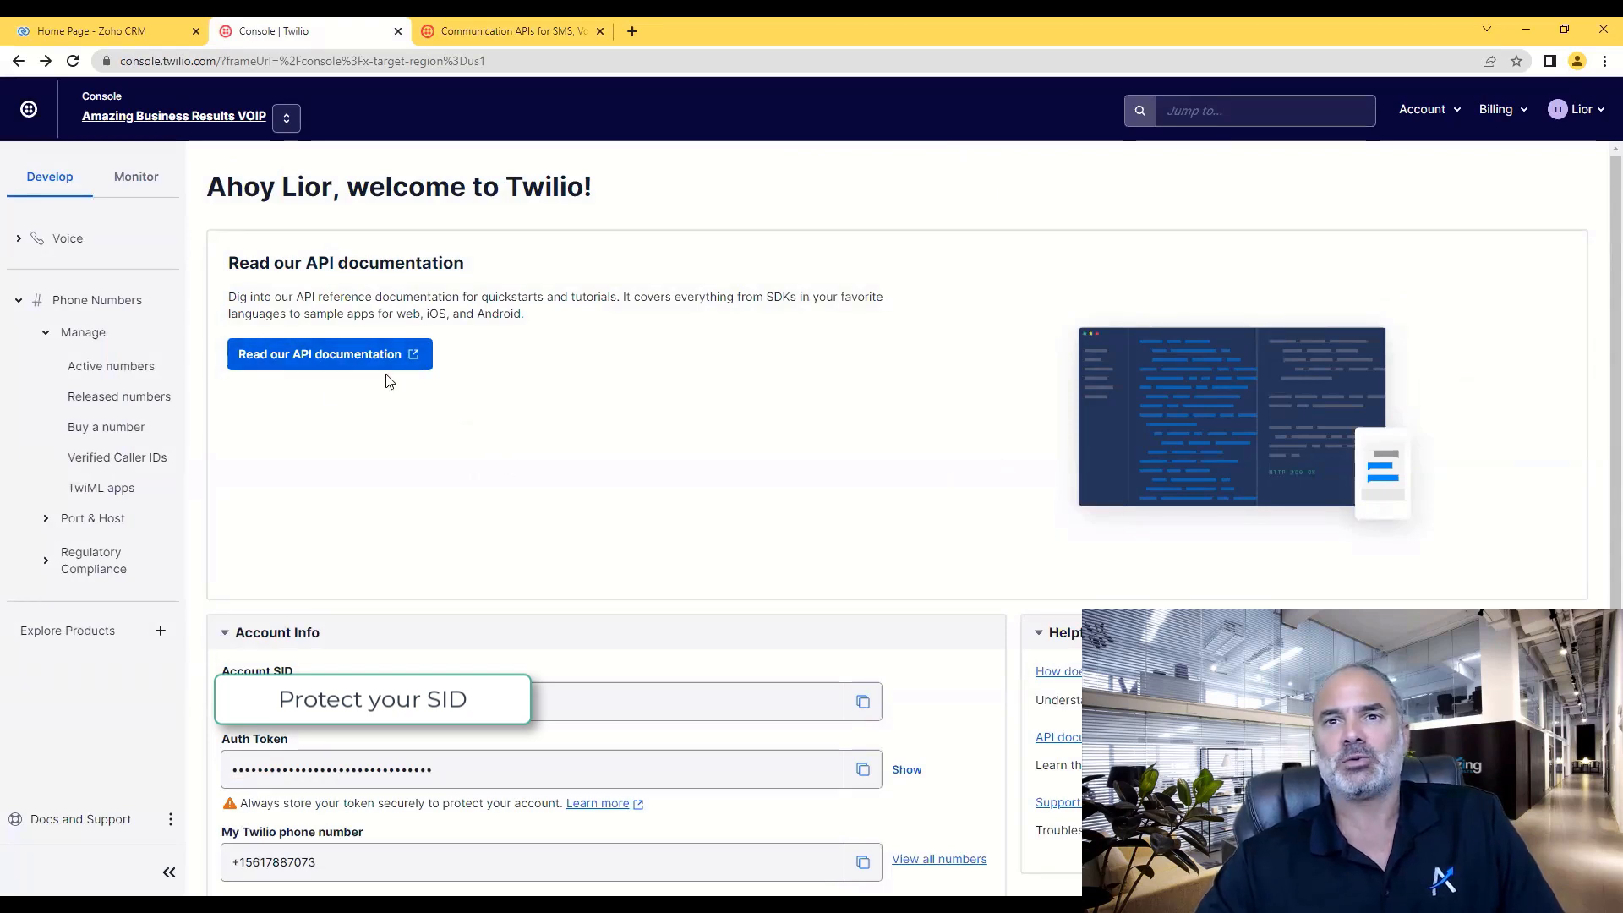
pyautogui.scroll(-1, 389, 381)
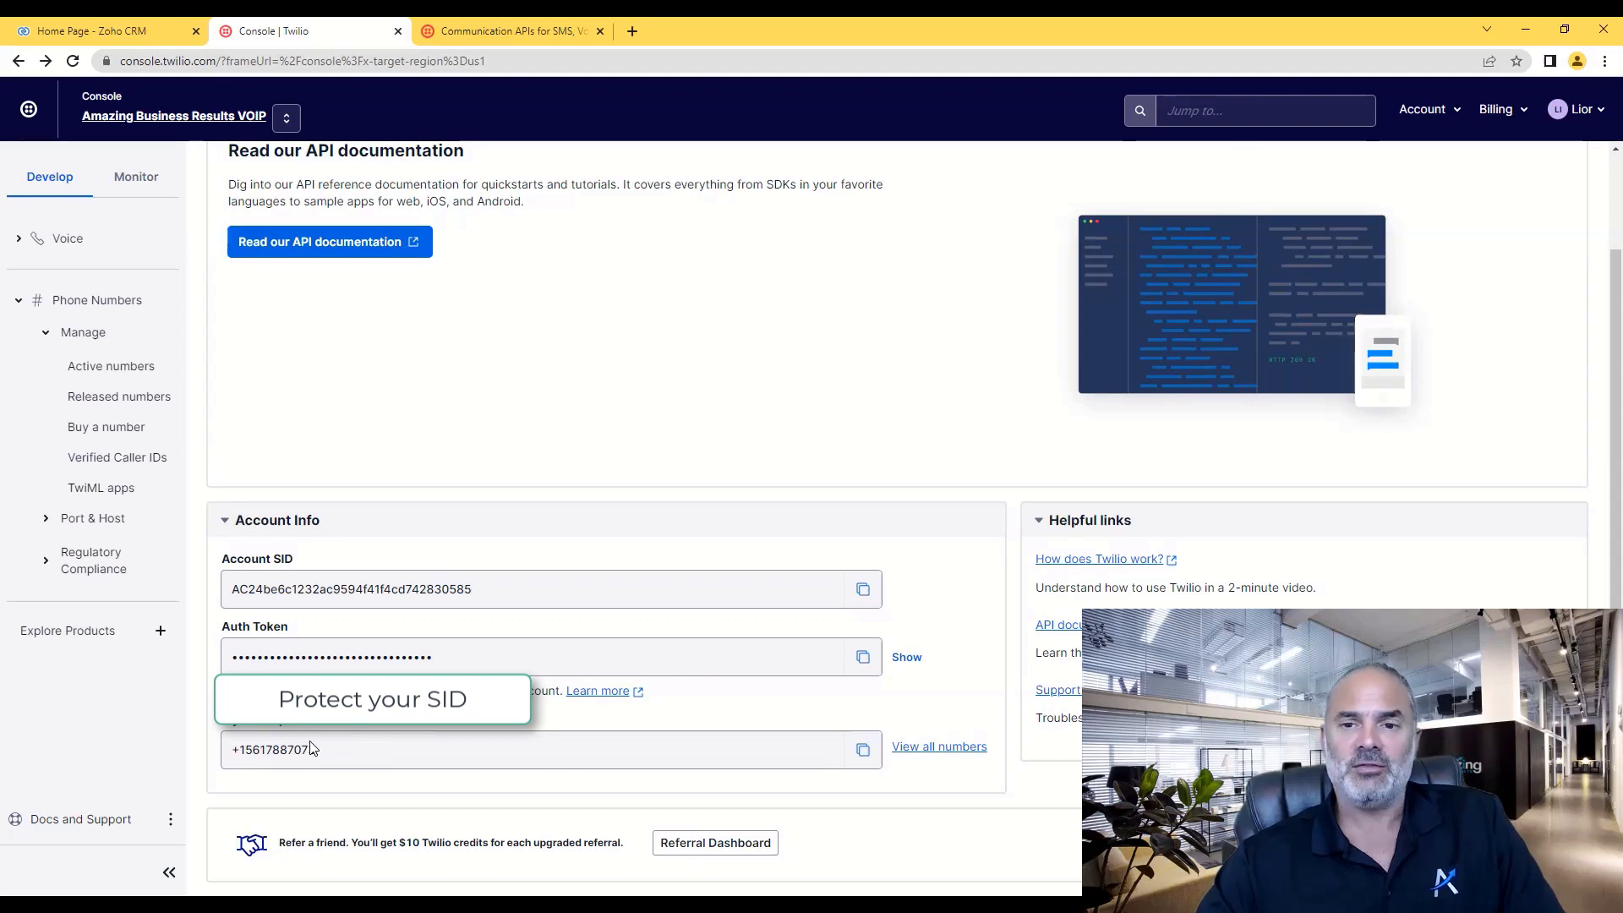
# - Search the Twilio console for 'phone number', then switch to the Zoho CRM home page
pyautogui.click(1194, 110)
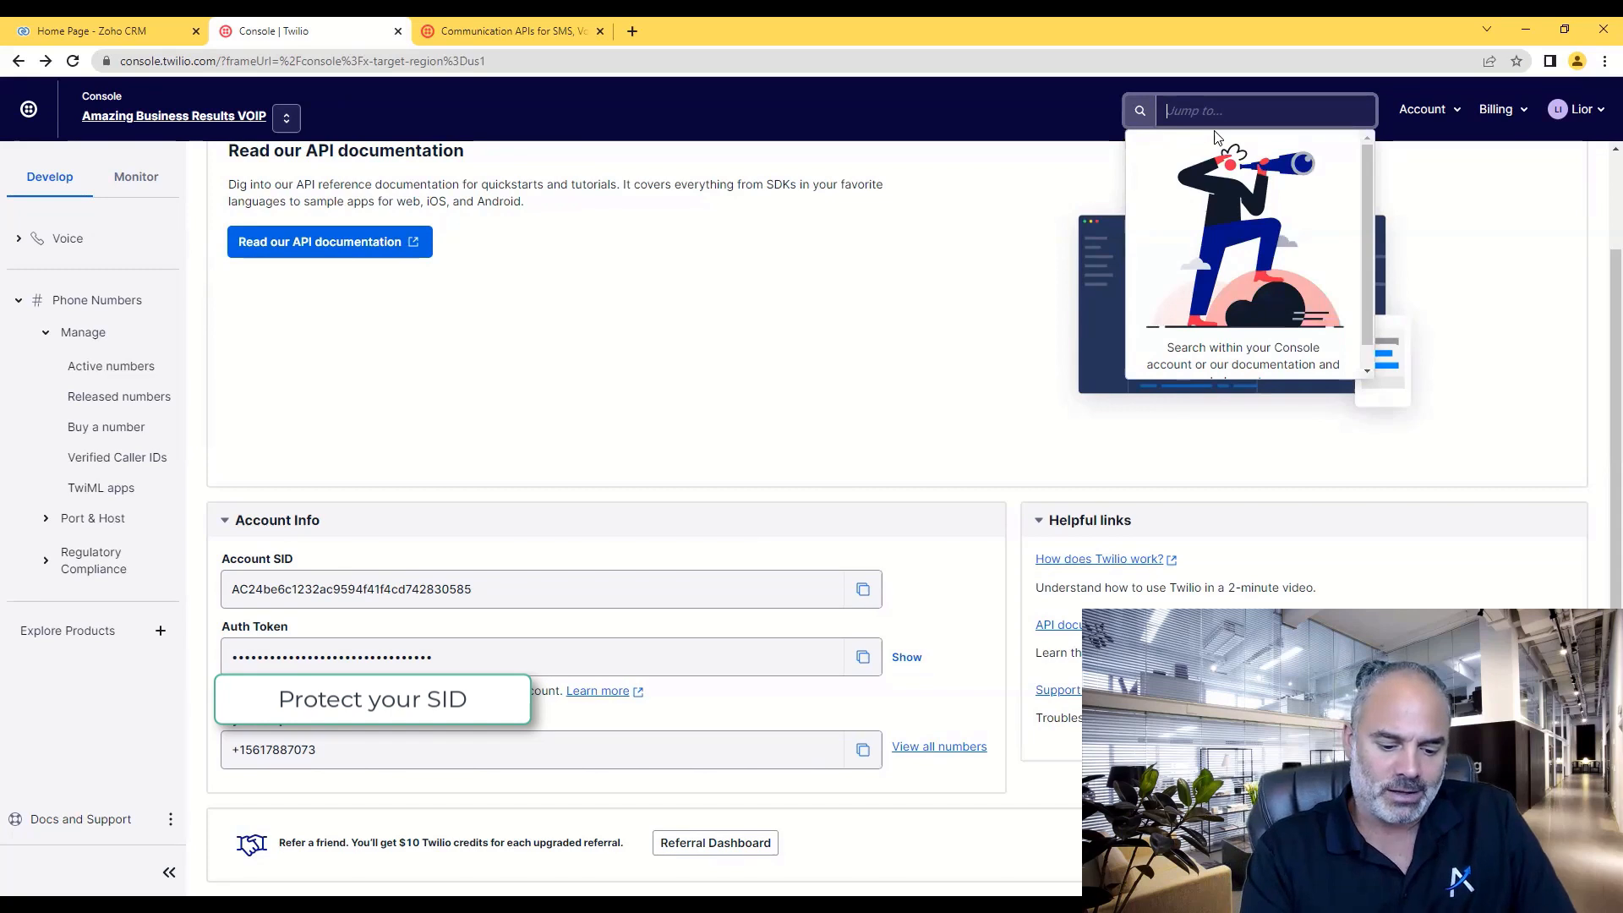
pyautogui.write('phone number')
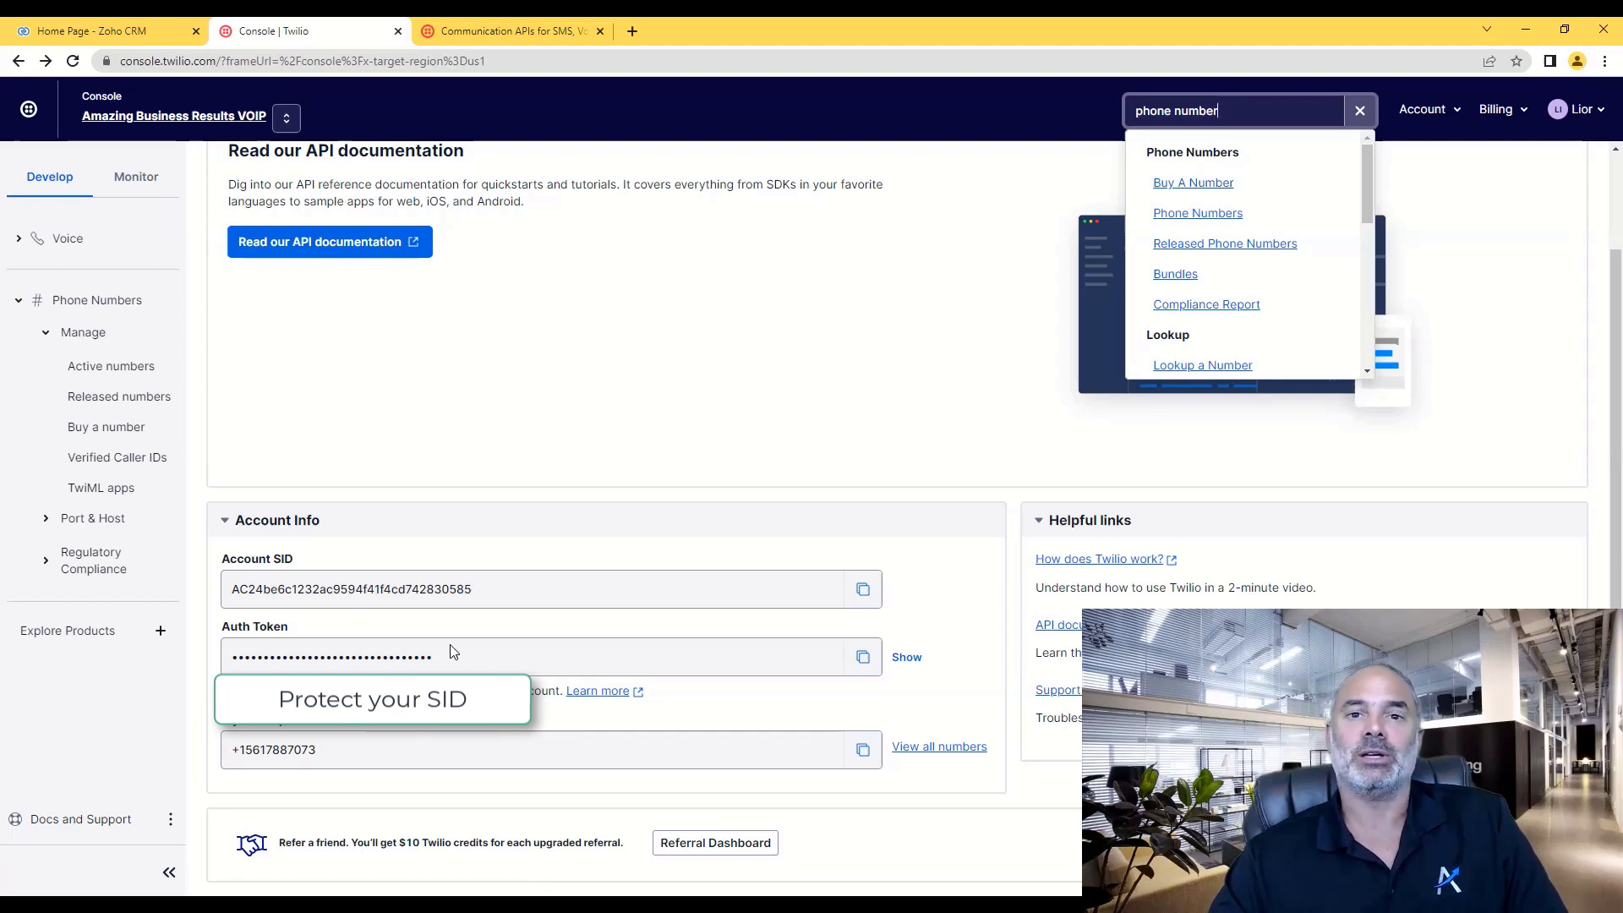
pyautogui.click(521, 481)
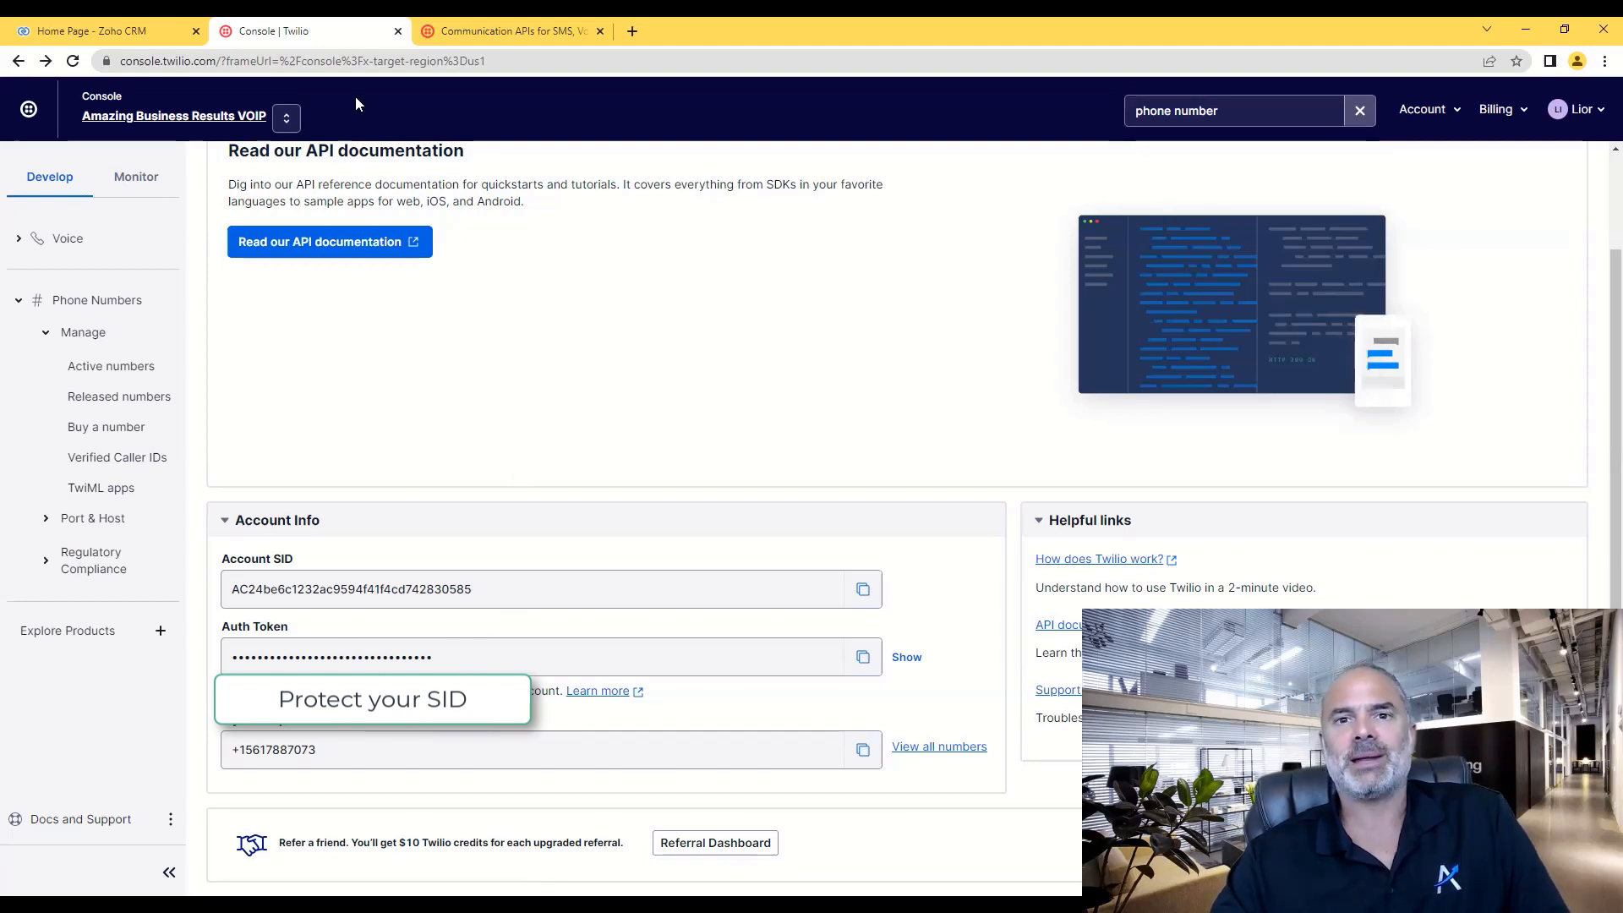
pyautogui.click(119, 28)
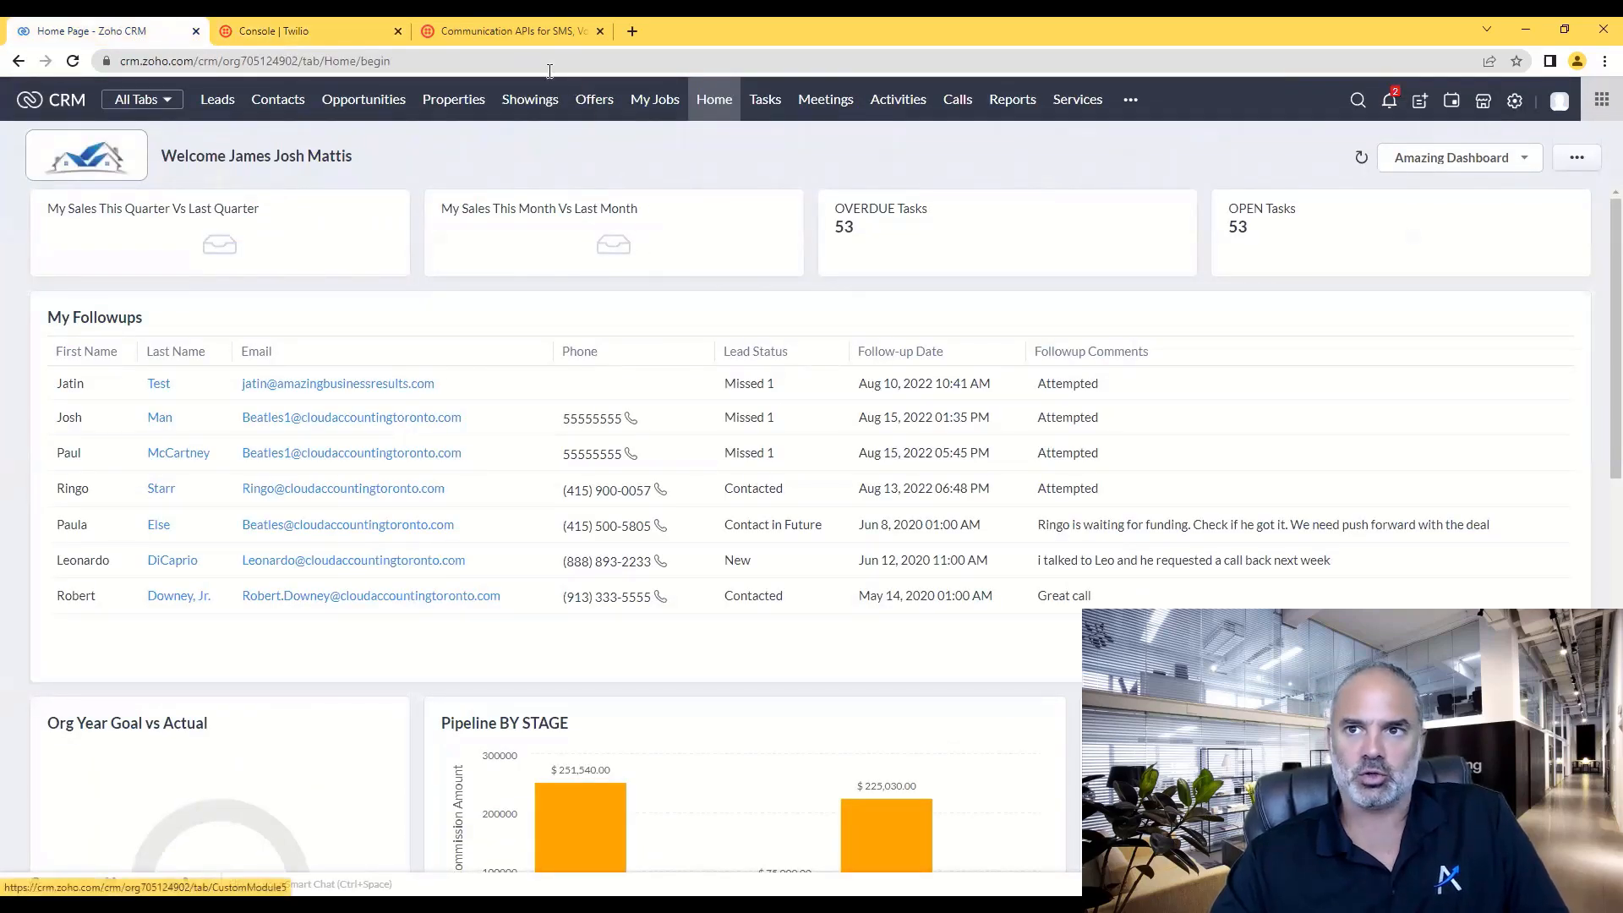
# - Load the pasted private install link for the ABR Text Marketing Assistant extension
pyautogui.click(435, 60)
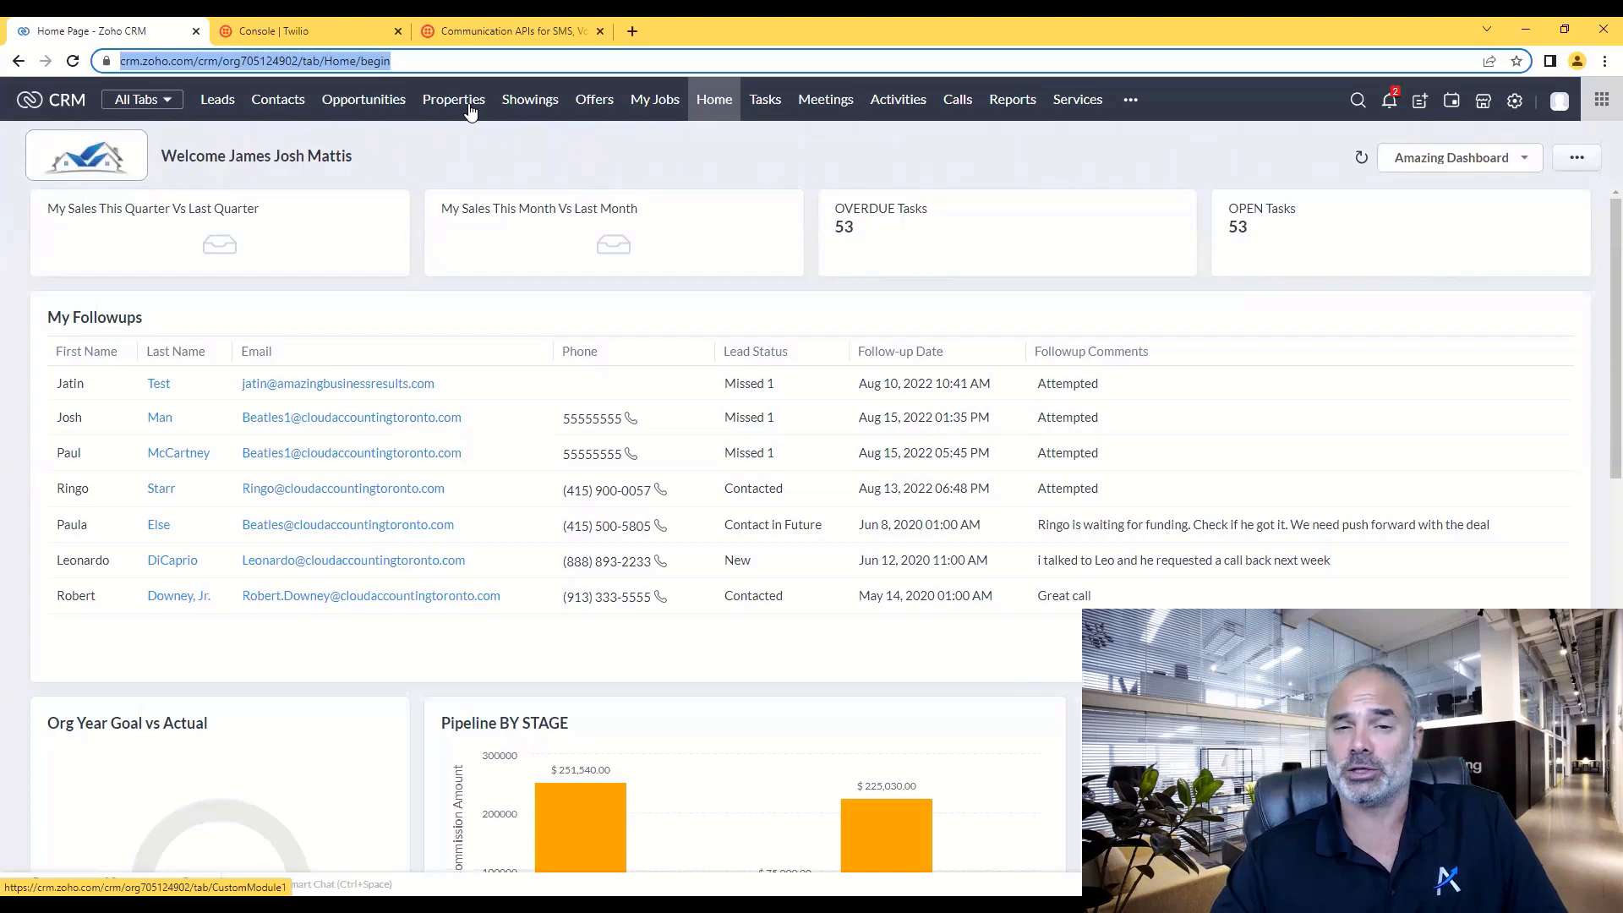
pyautogui.hotkey('ctrl', 'v')
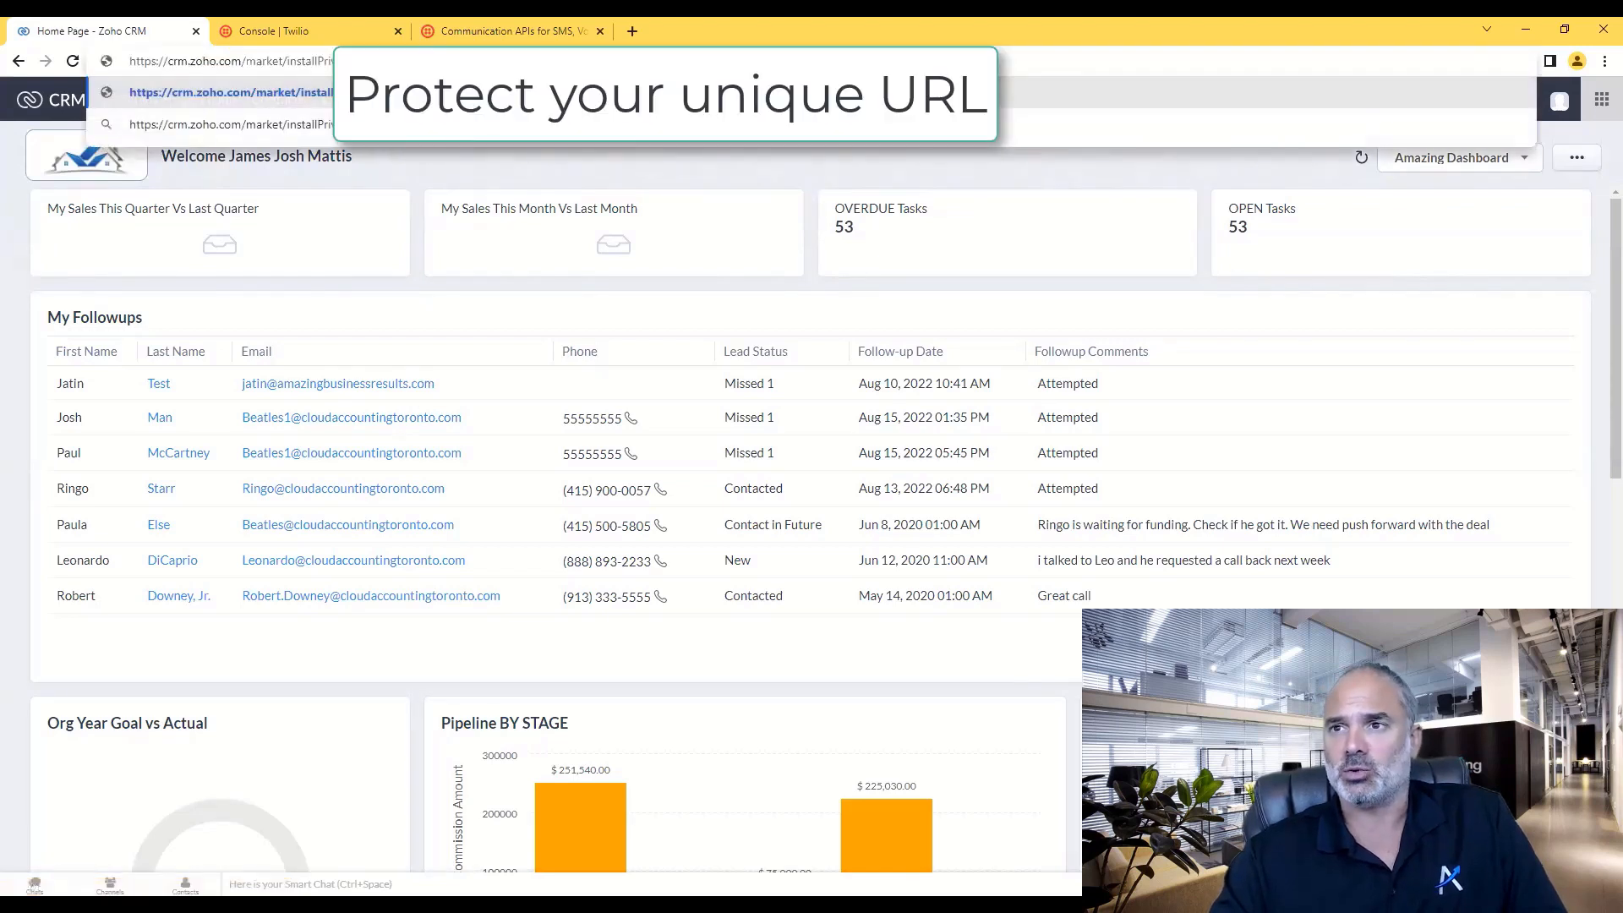
pyautogui.press('Return')
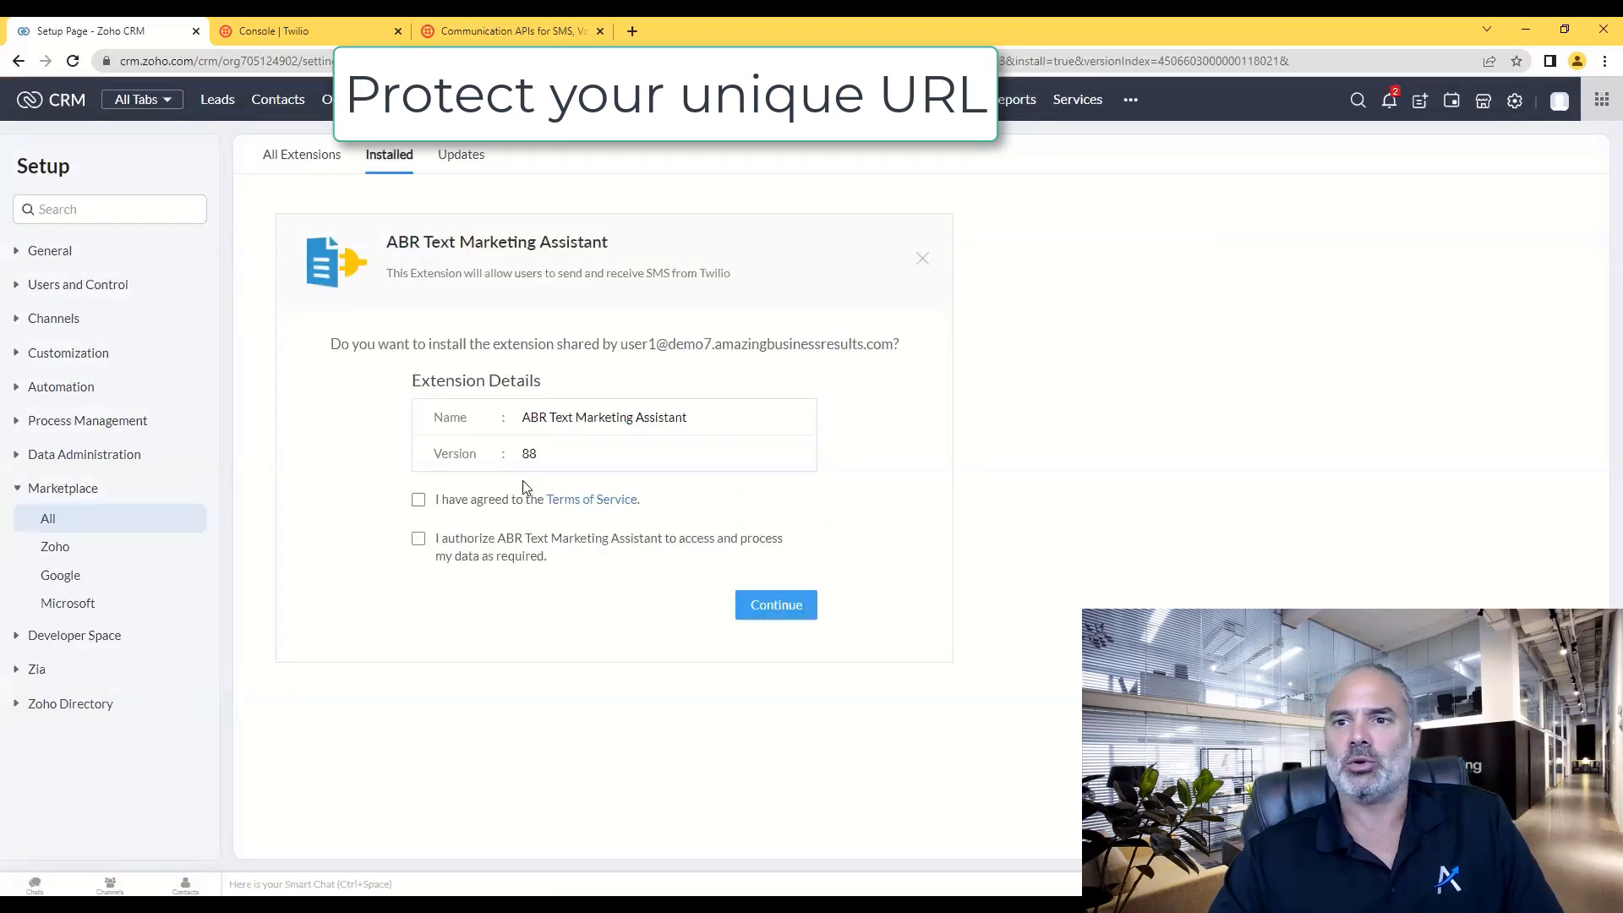
# - Accept the Terms of Service and data authorization, then continue to the user selection step
pyautogui.moveTo(503, 444); pyautogui.dragTo(550, 447)
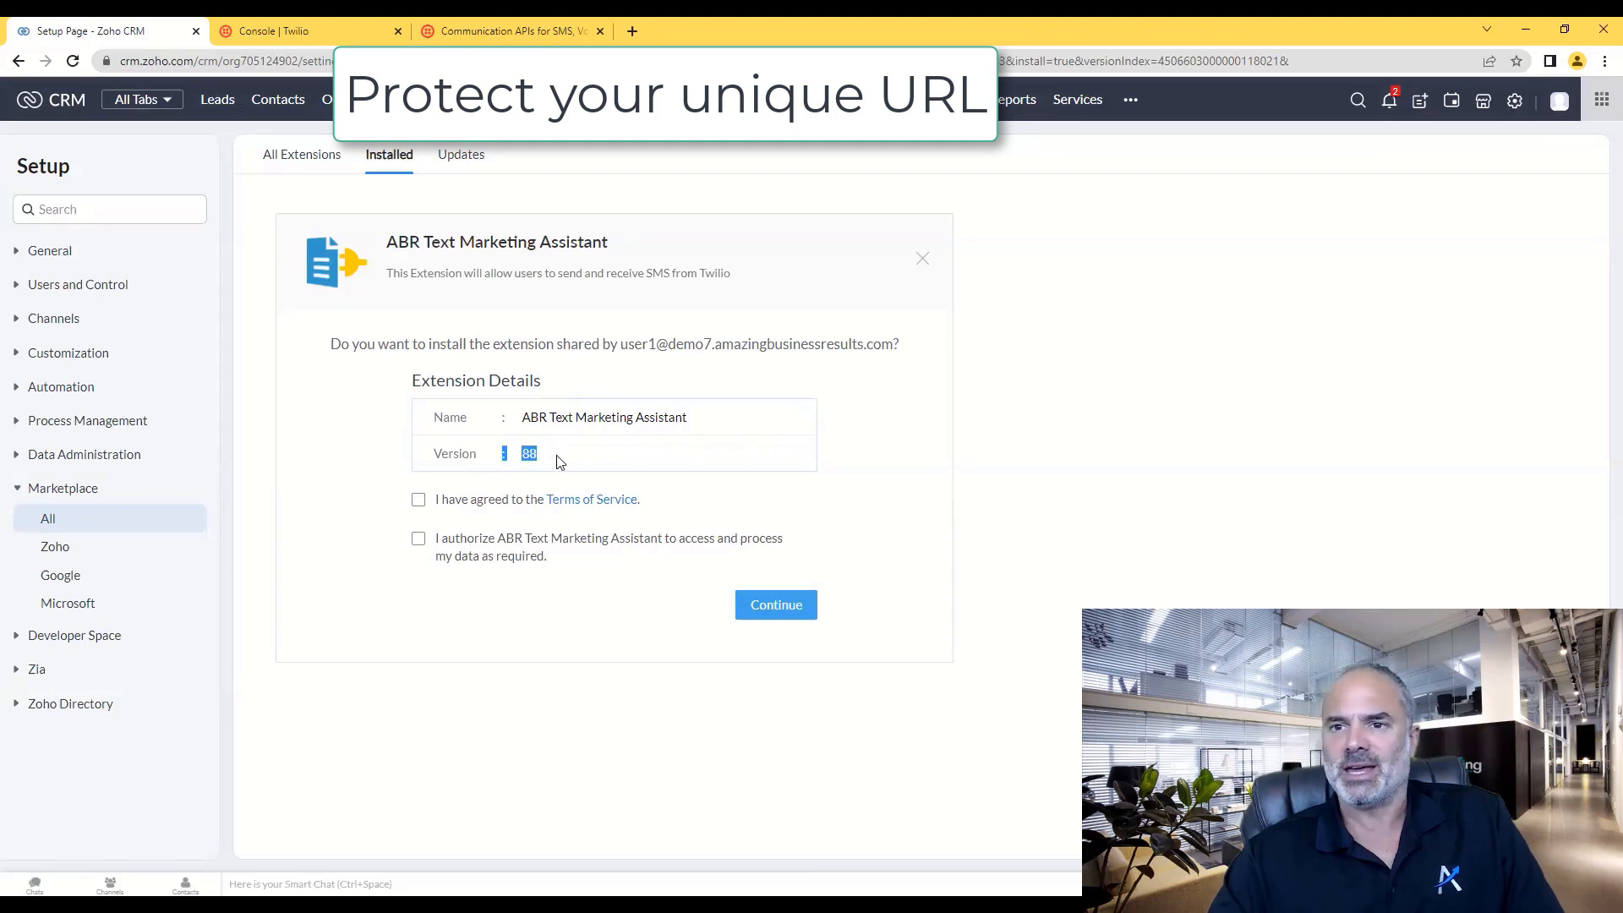
pyautogui.click(556, 455)
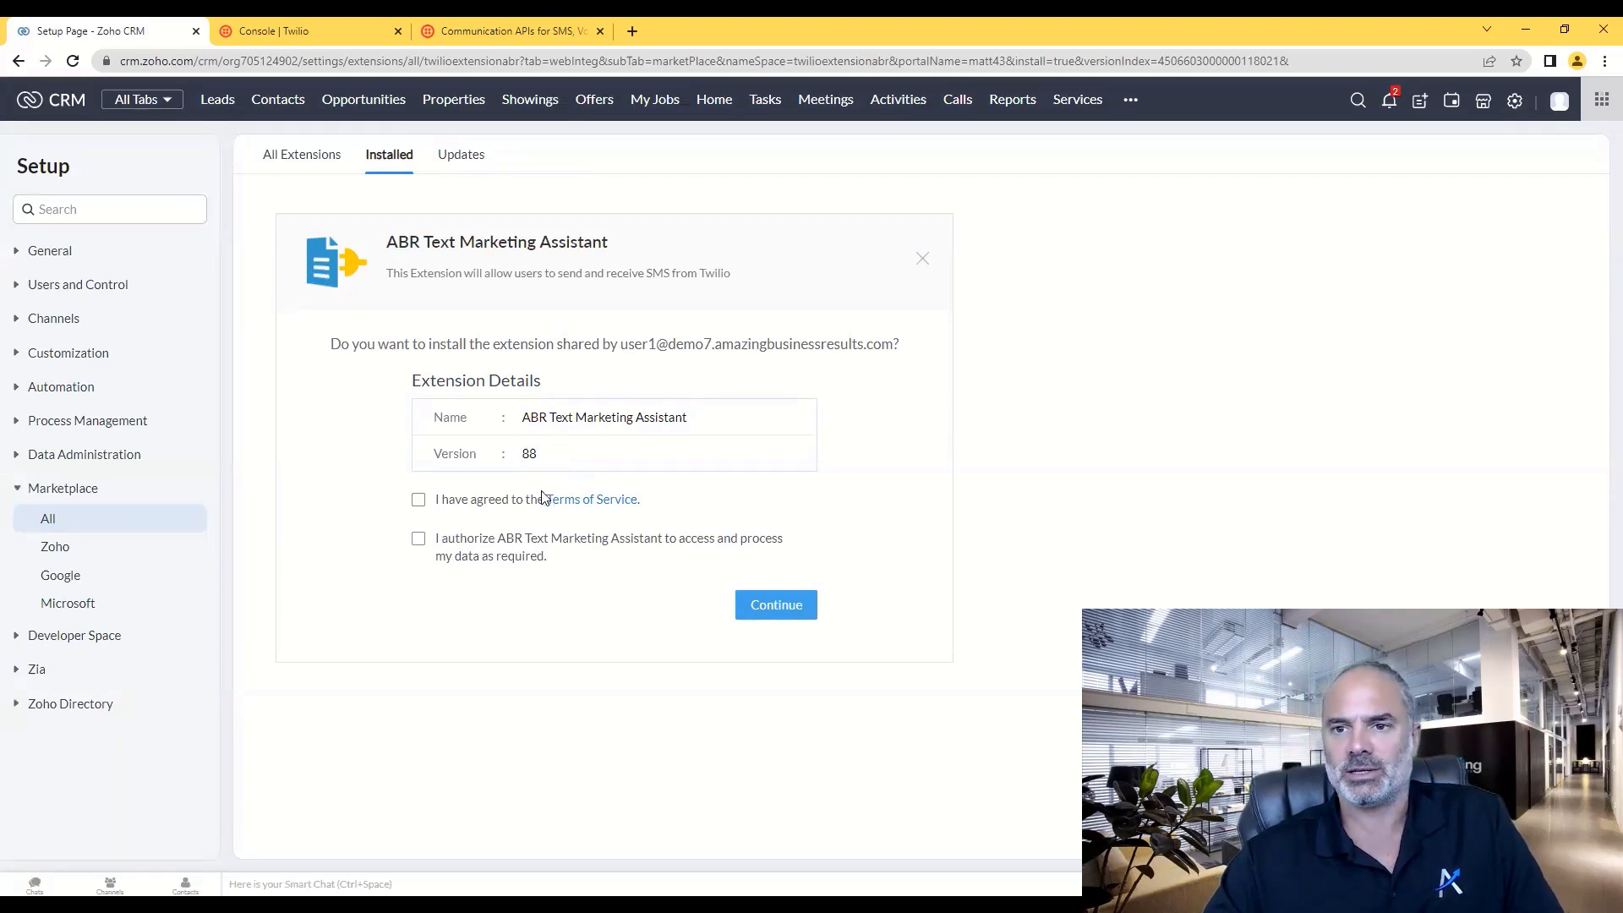
pyautogui.click(486, 505)
pyautogui.click(418, 544)
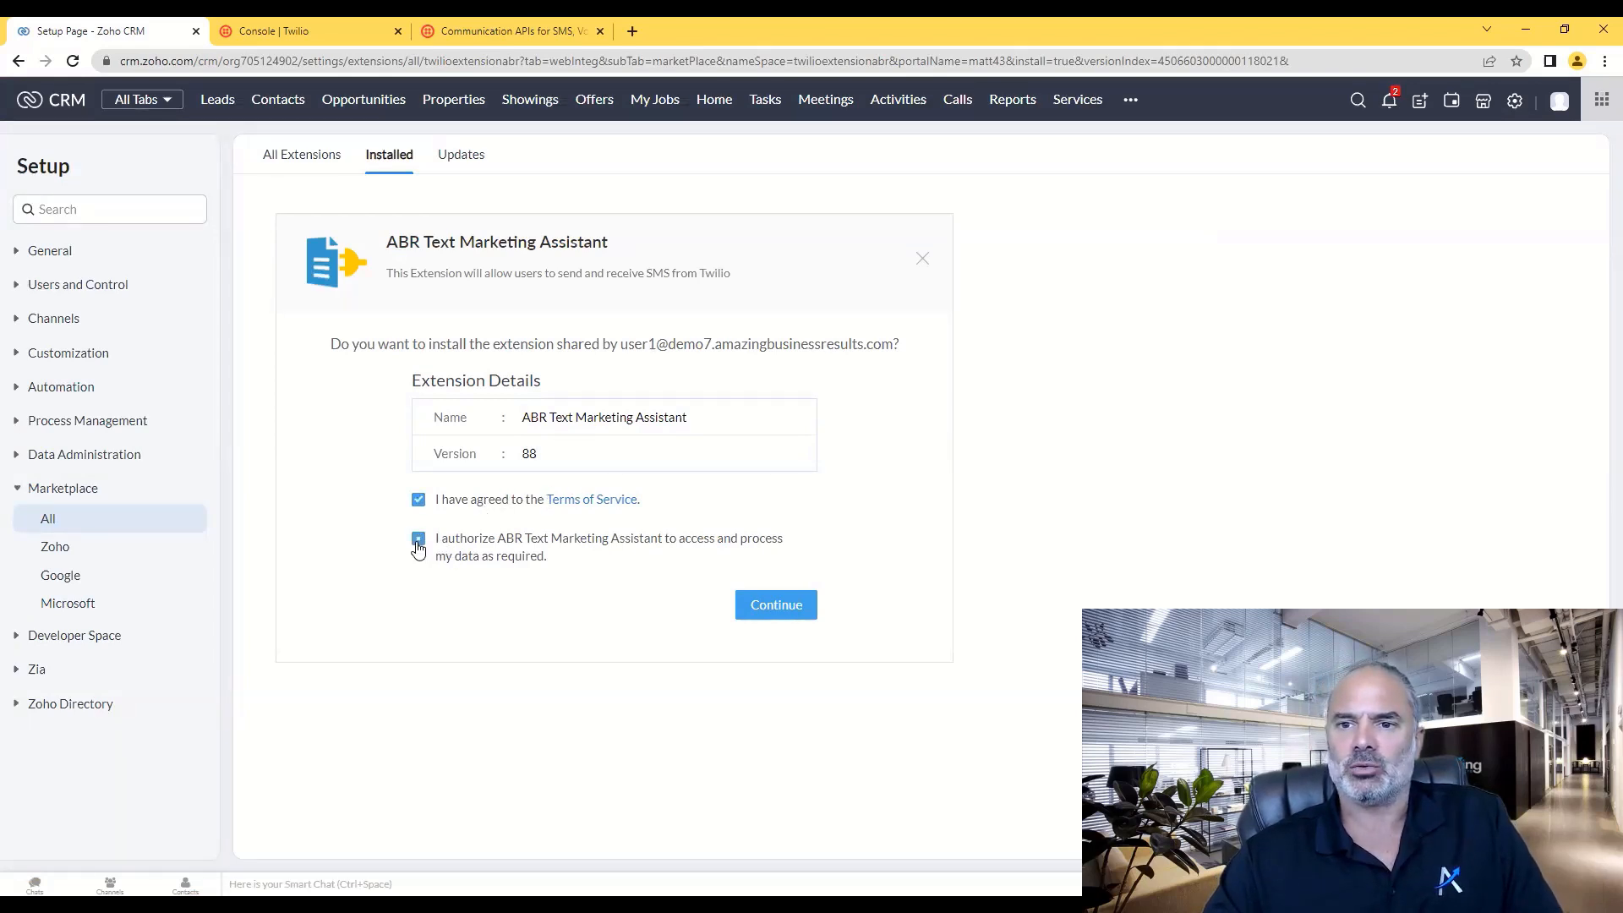
pyautogui.click(778, 605)
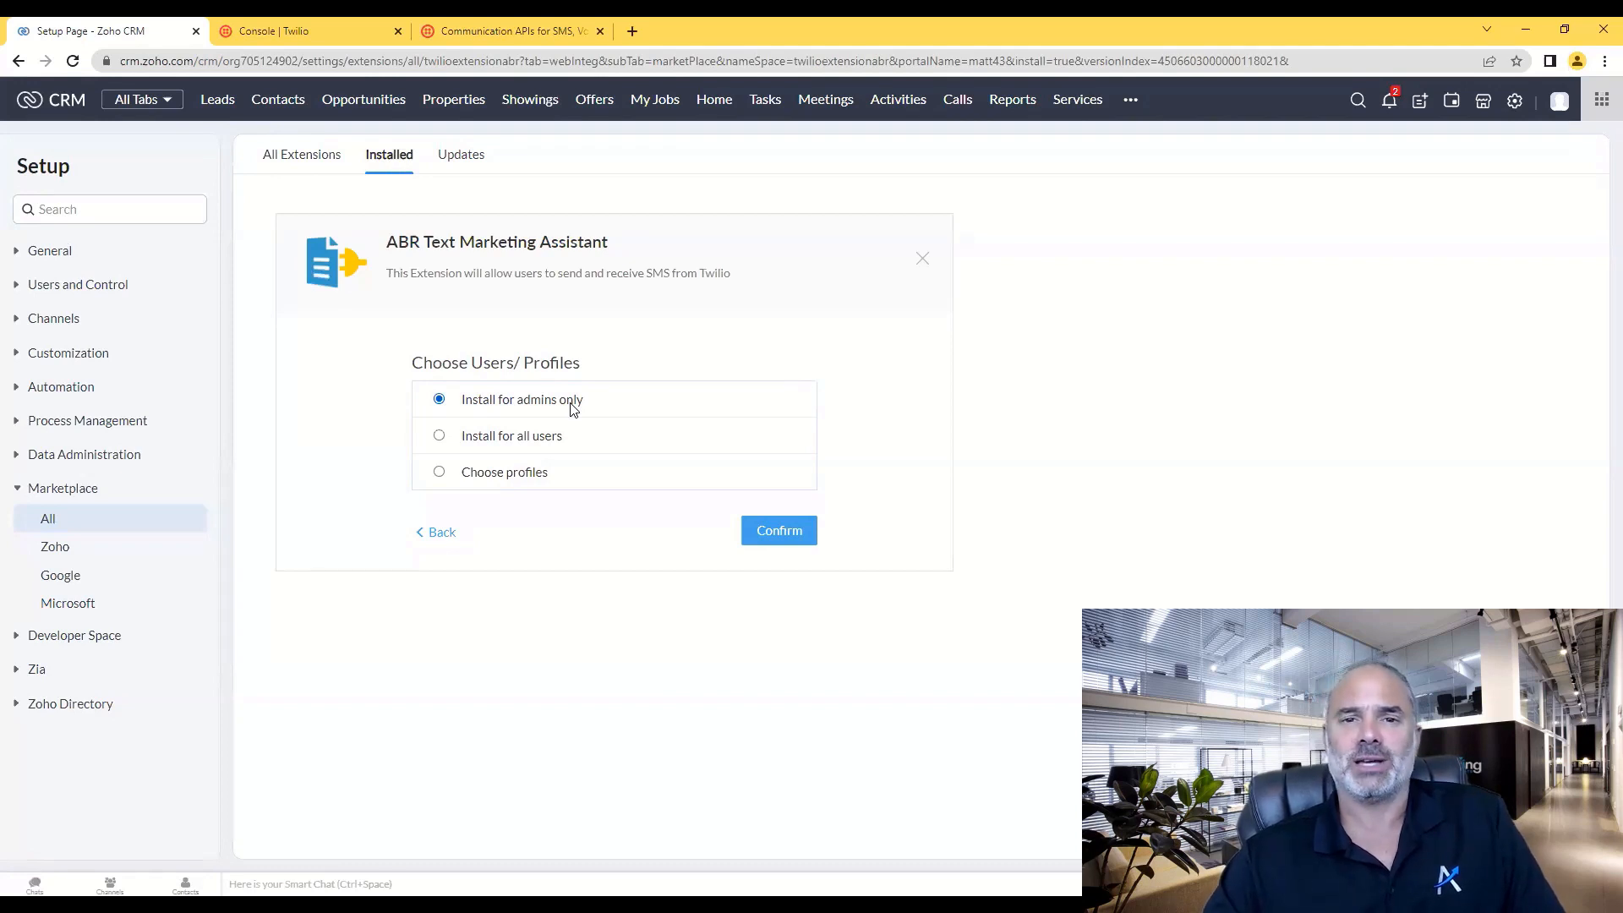
# - Choose 'Install for all users' and confirm to start installing the extension
pyautogui.click(490, 475)
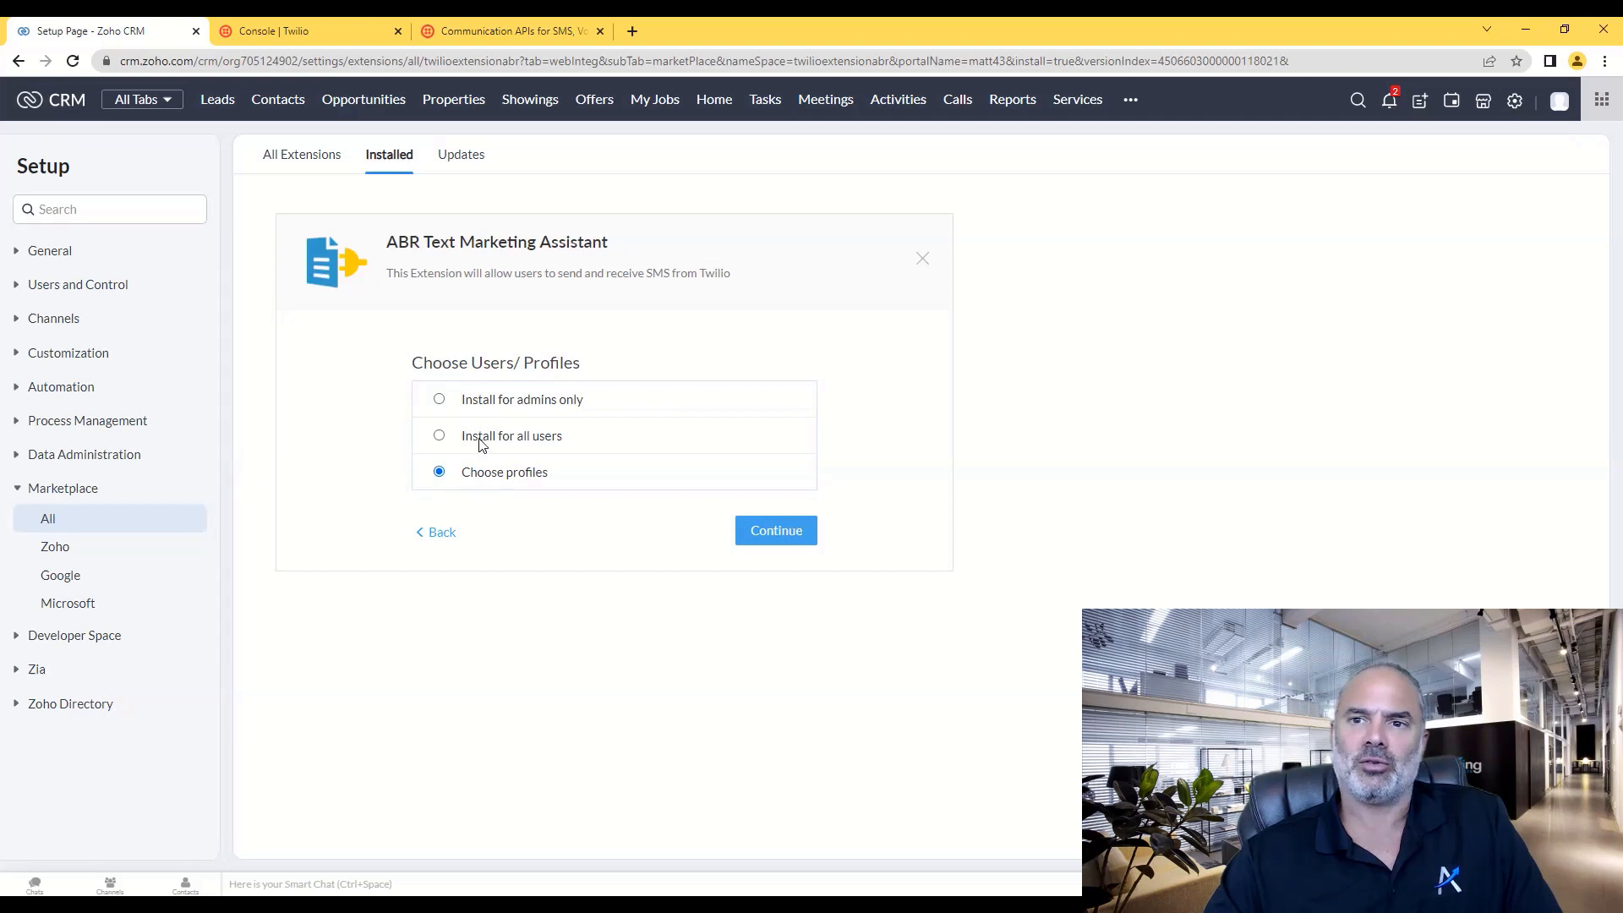
pyautogui.click(507, 440)
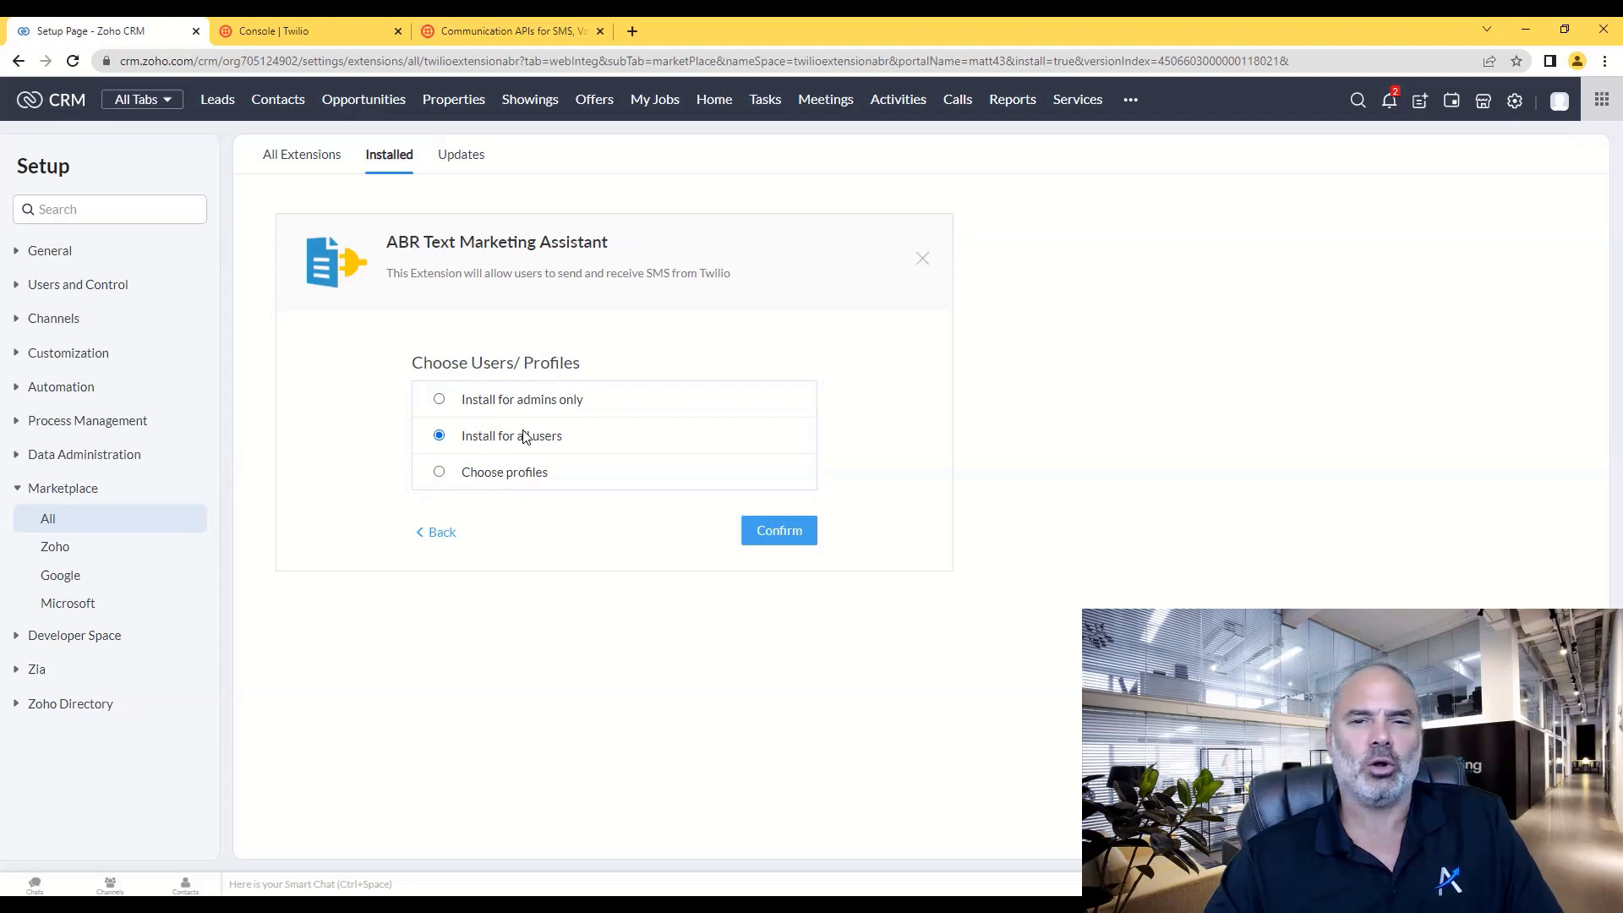
pyautogui.click(779, 530)
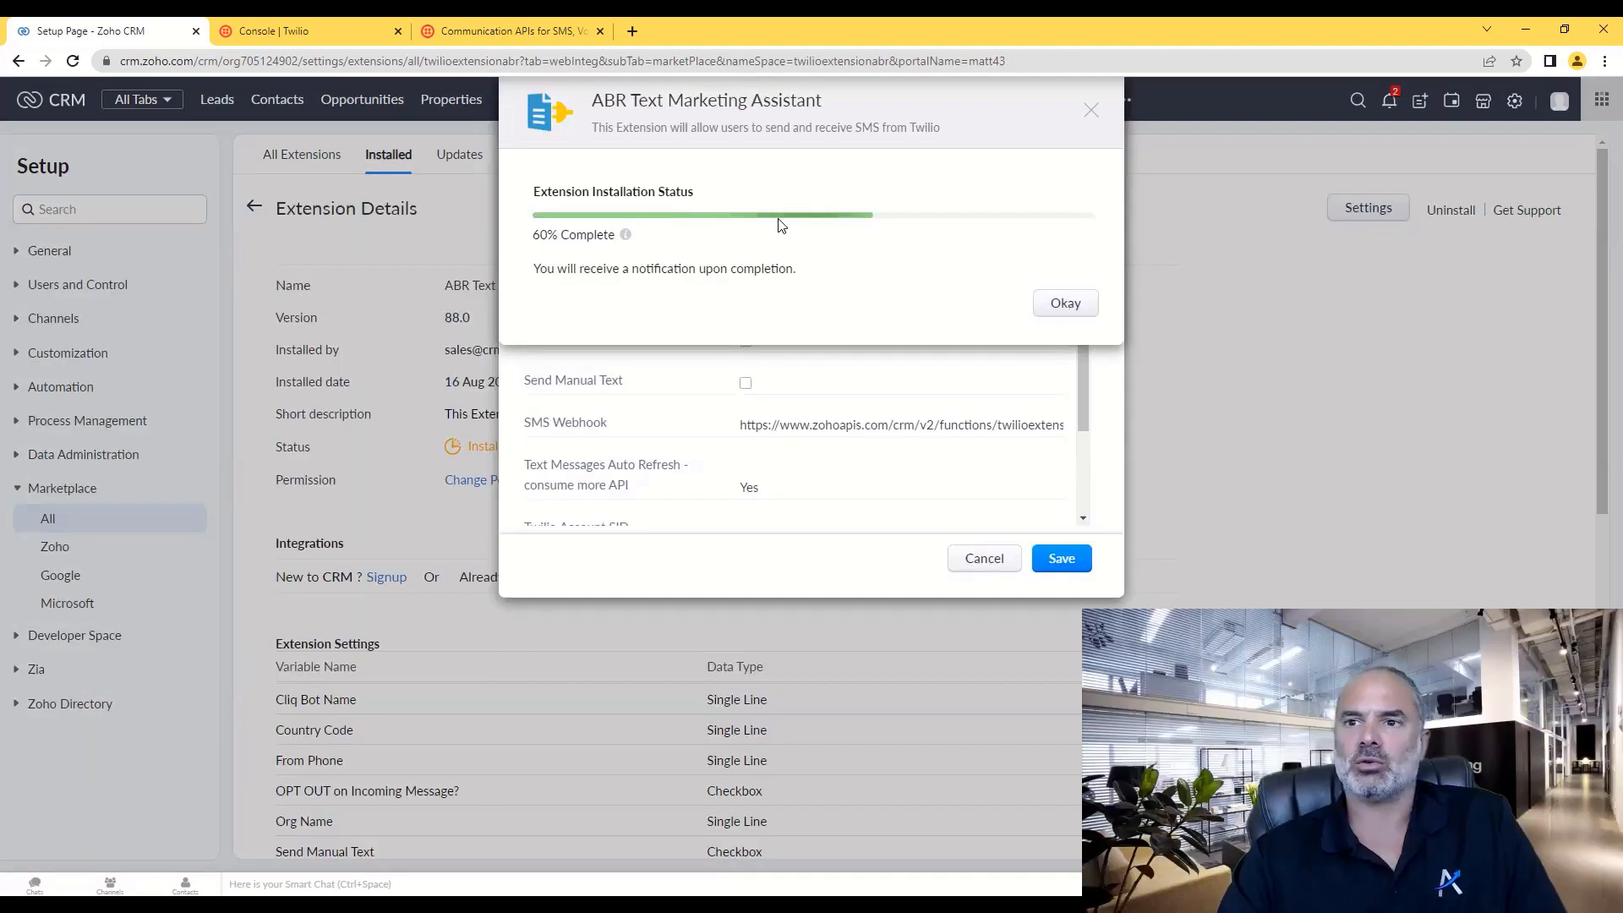
# - Dismiss the installation status notice and briefly check the recent chats panel
pyautogui.click(1065, 303)
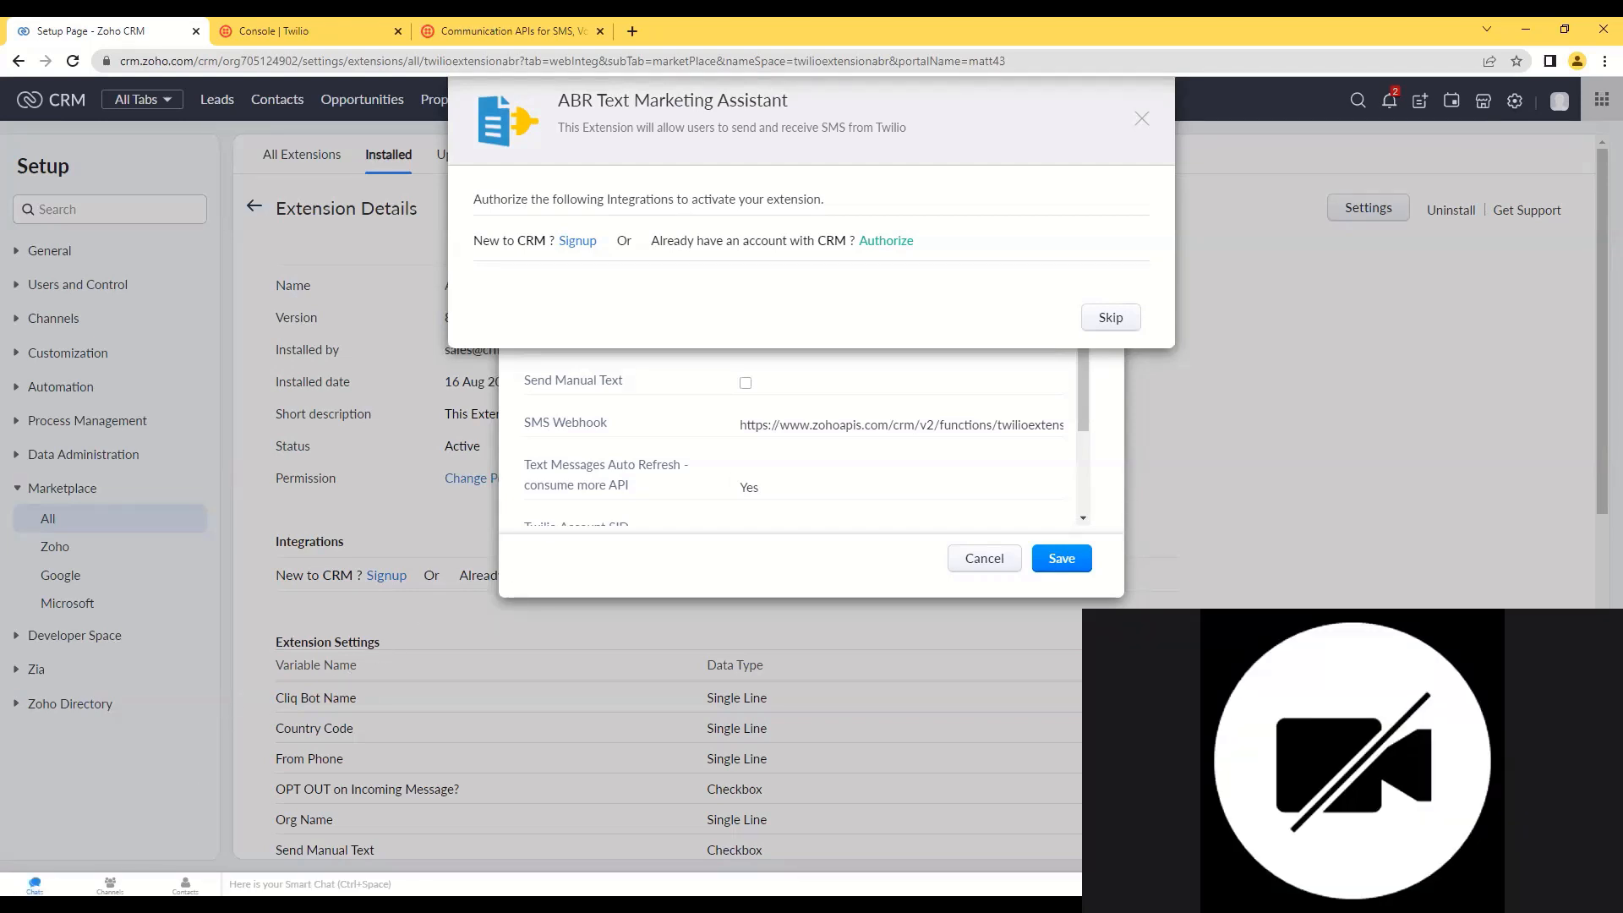
pyautogui.click(34, 884)
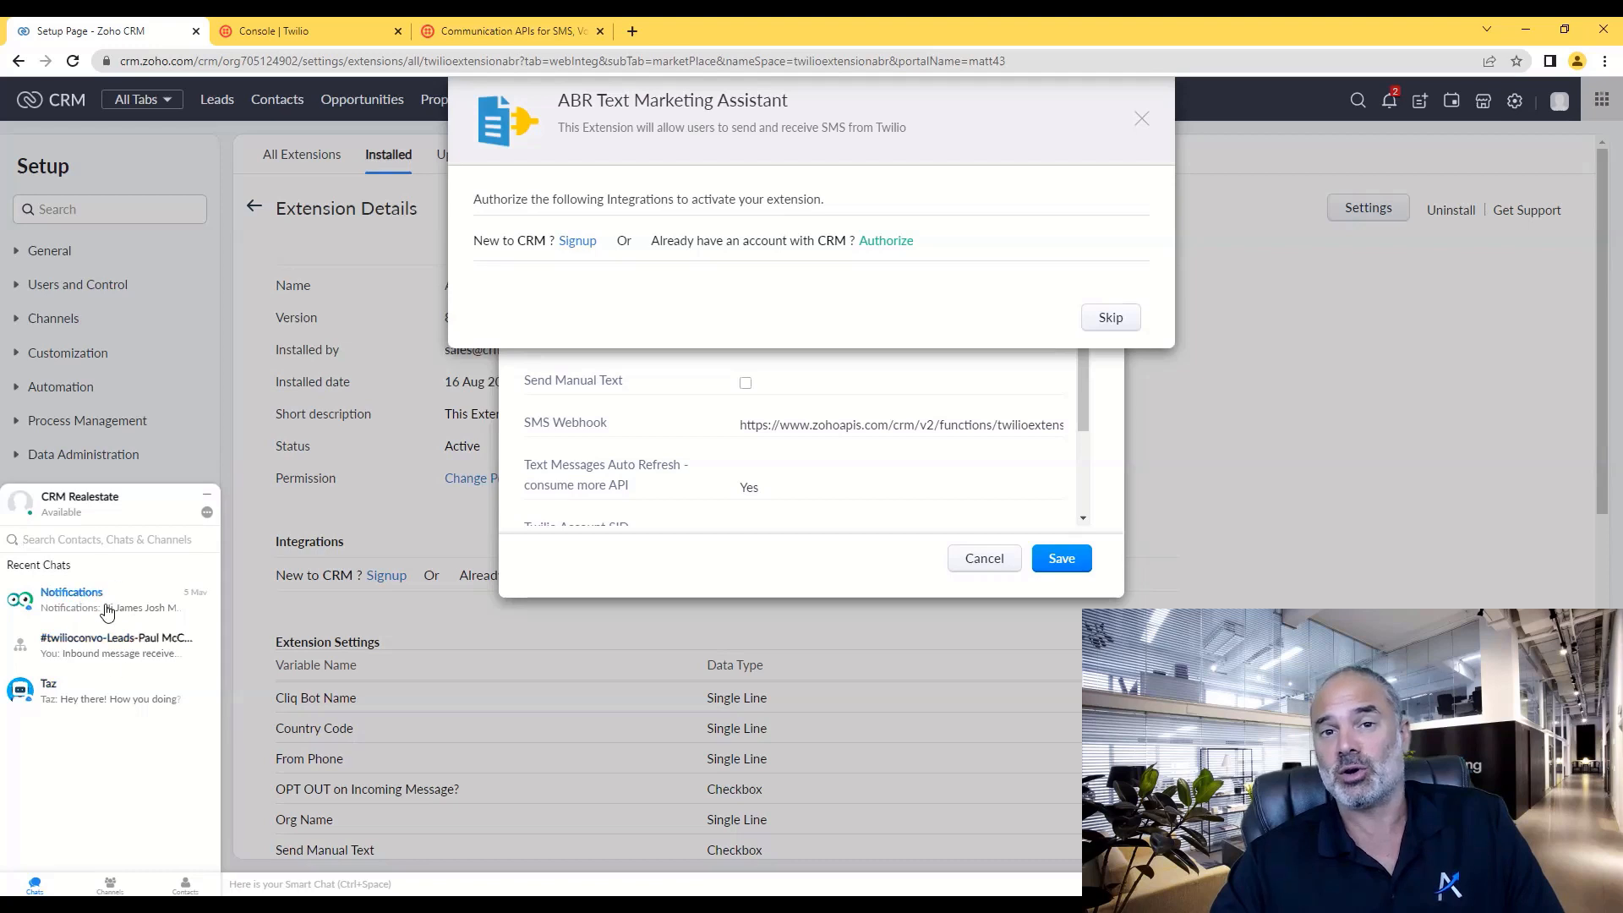
pyautogui.click(208, 495)
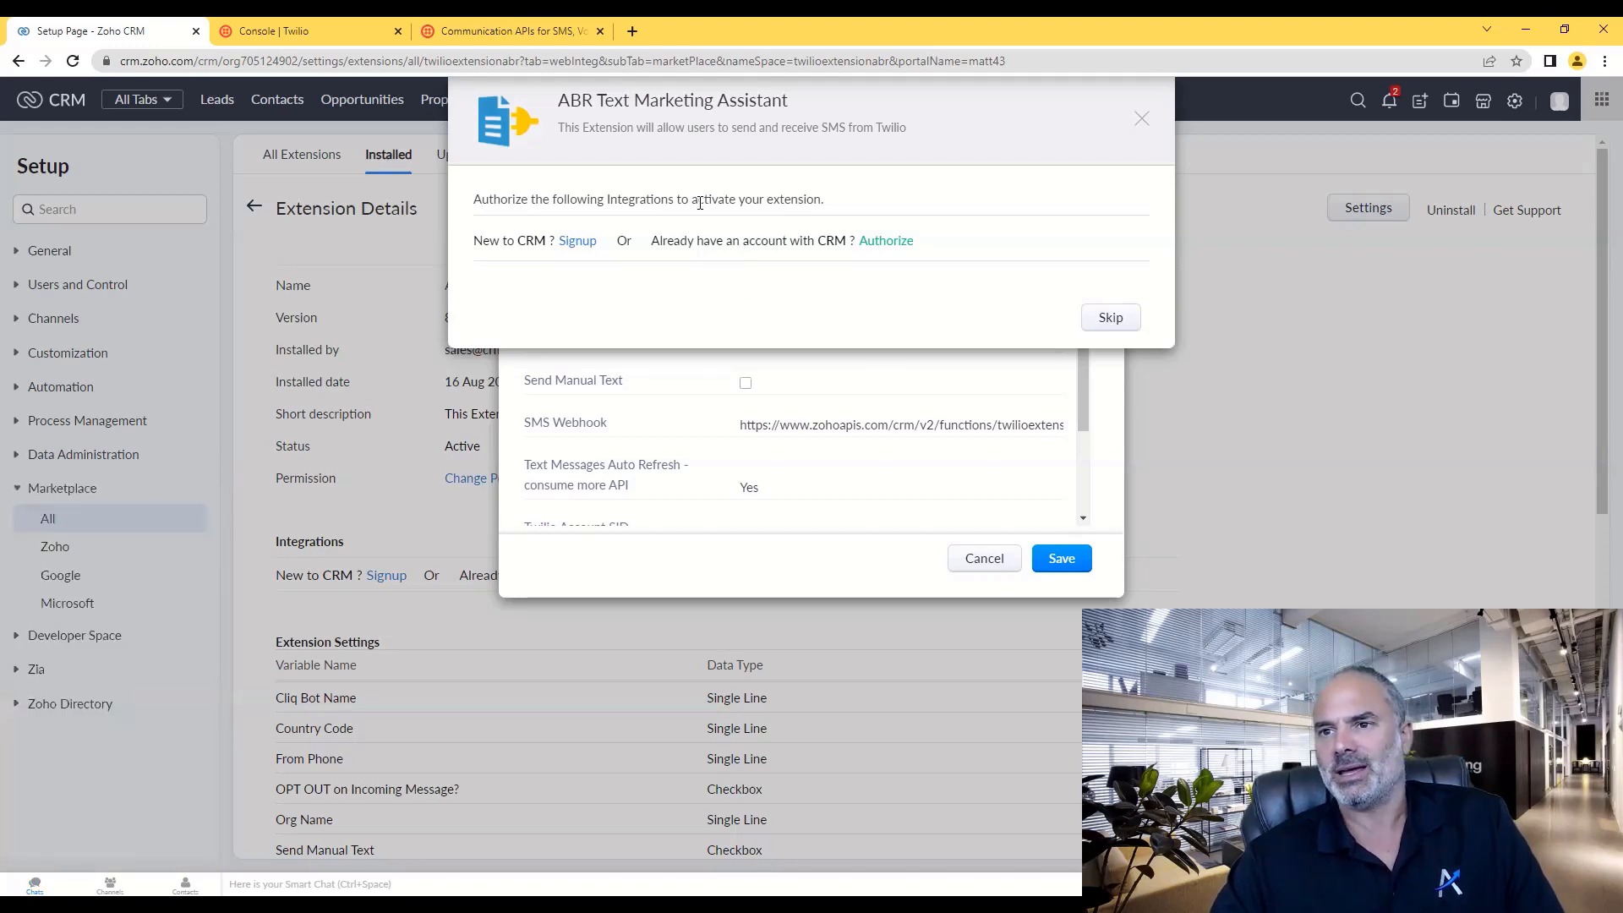
# - Authorize the extension's CRM connector in the integrations dialog
pyautogui.moveTo(586, 203); pyautogui.dragTo(857, 212)
pyautogui.click(735, 203)
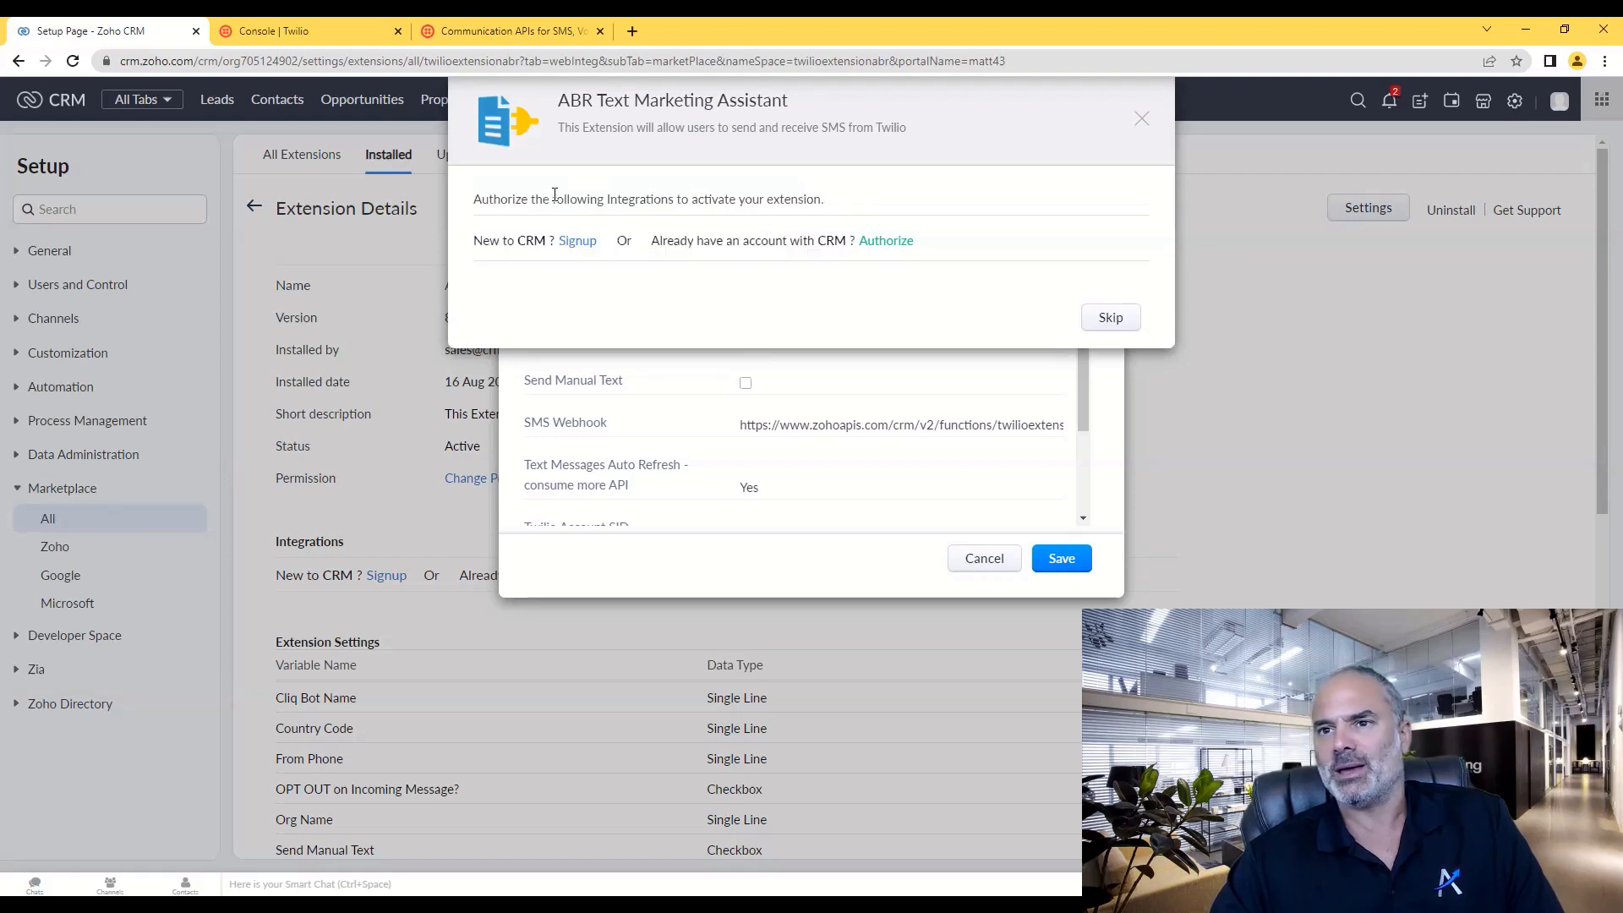
pyautogui.click(887, 244)
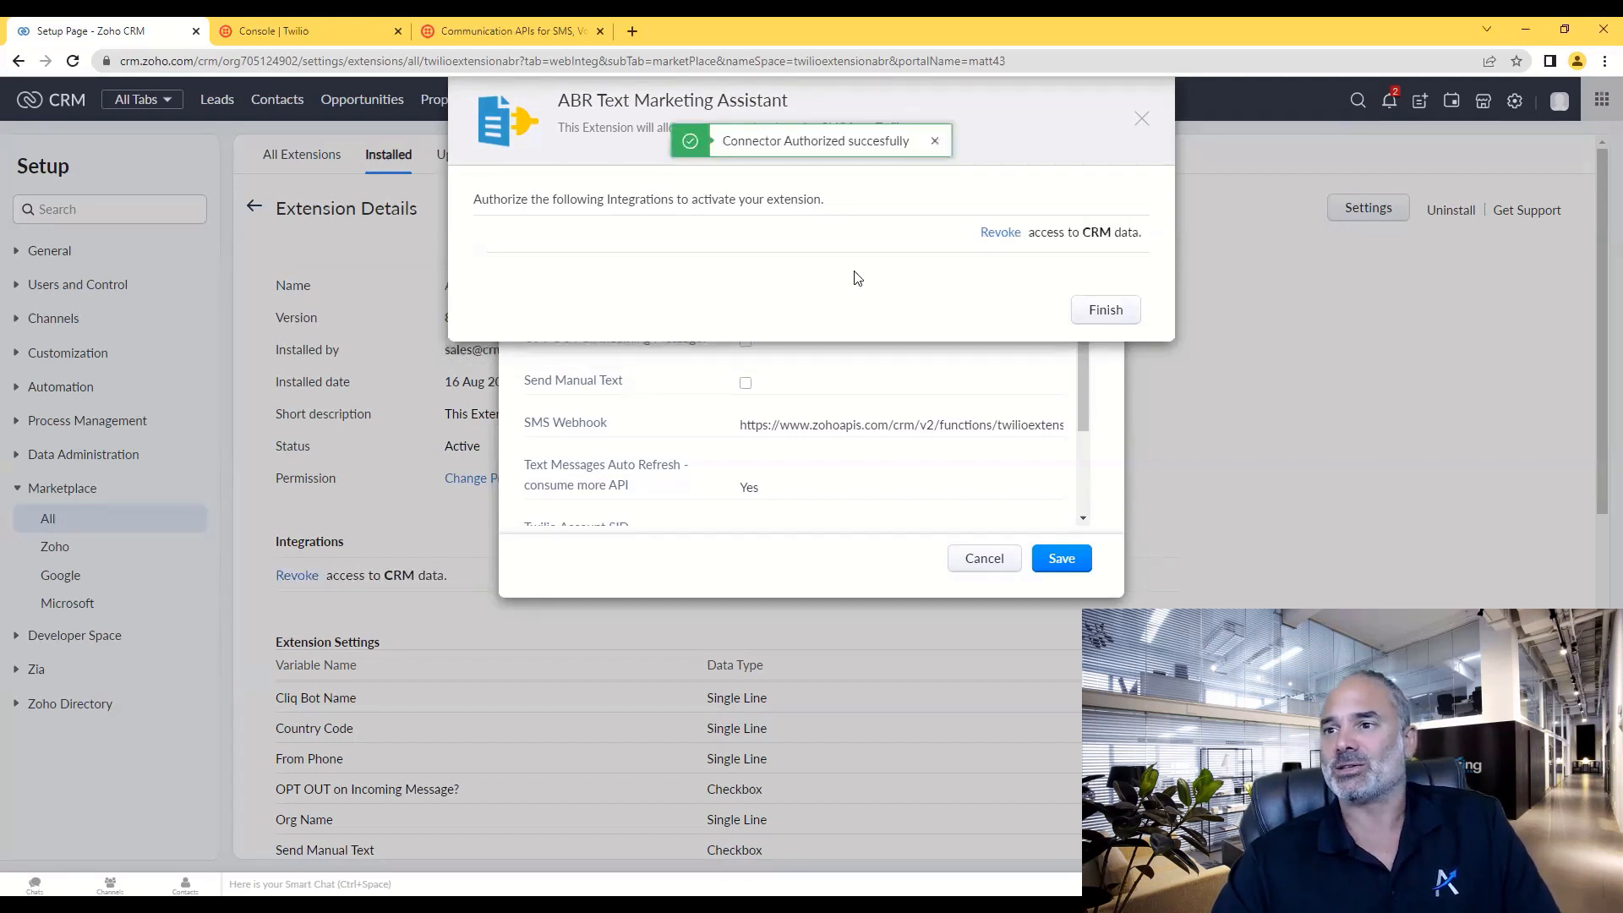
# - Finish the authorization, reload the empty extension settings form, and start a new browser tab
pyautogui.click(1107, 314)
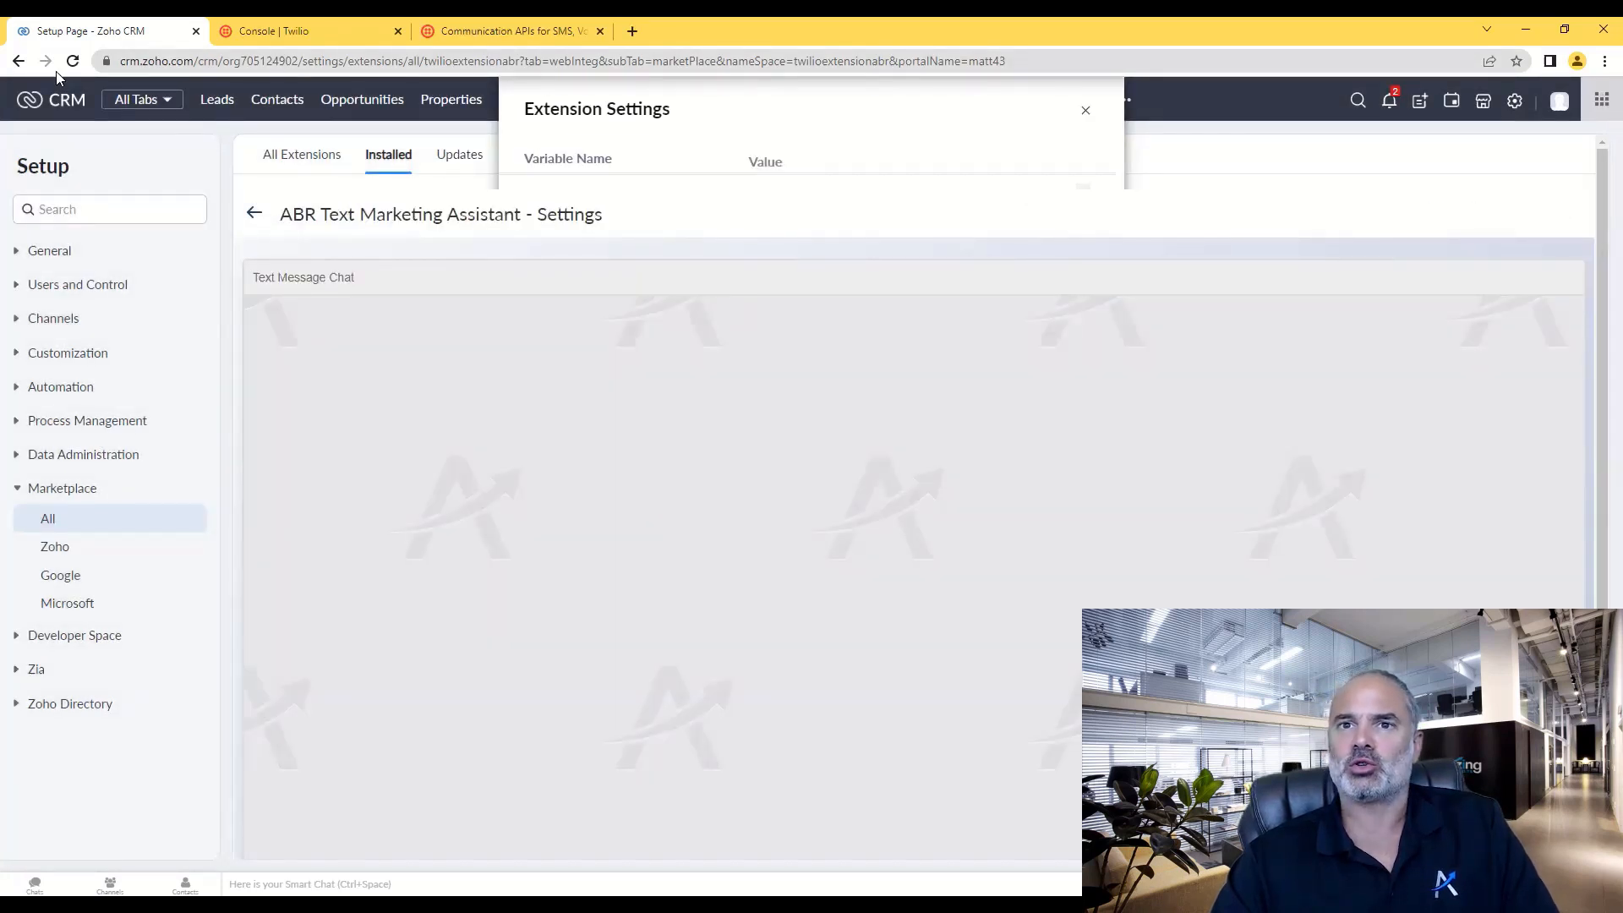
pyautogui.click(72, 60)
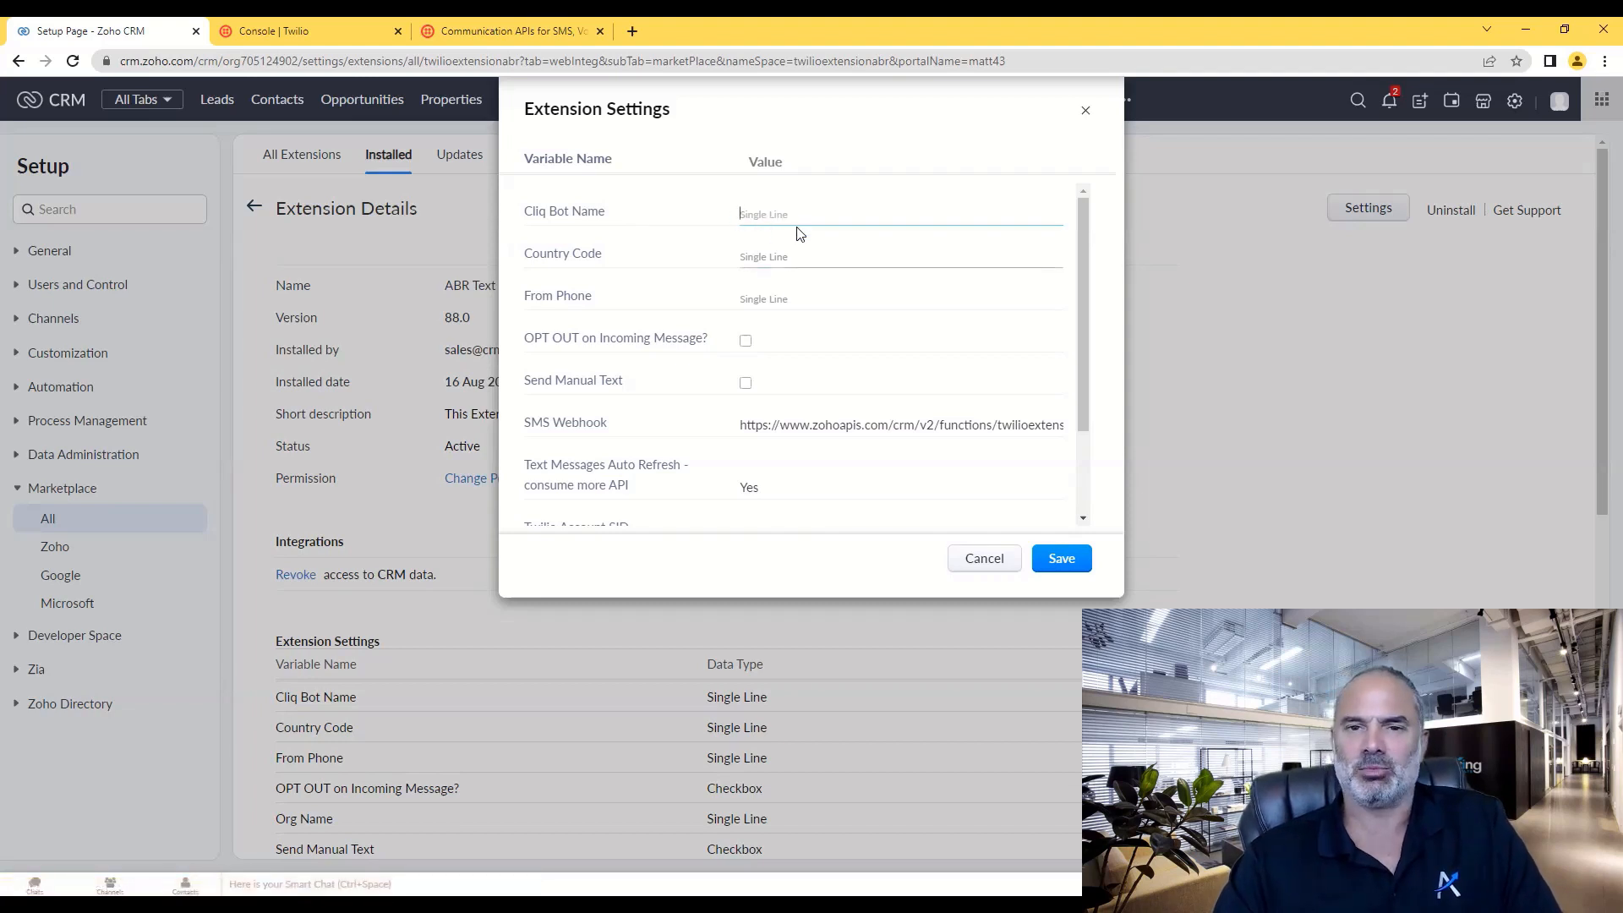
pyautogui.click(639, 38)
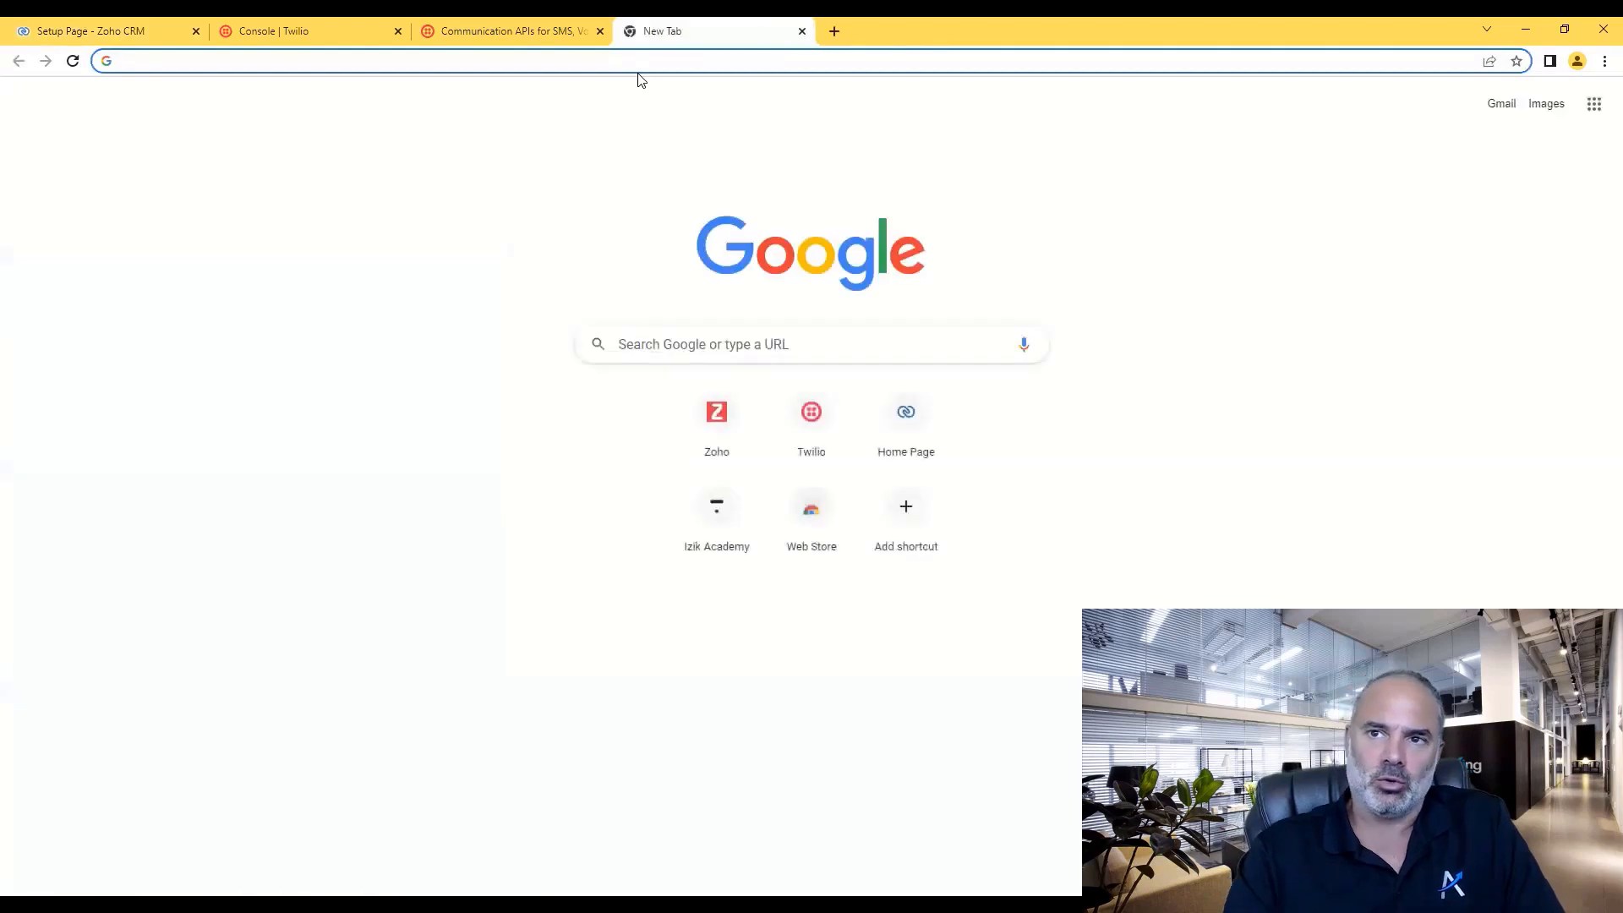
# - Load cliq.zoho.com, dismiss the webinar and notification prompts, and reach the Bots page via the profile panel
pyautogui.write('cl')
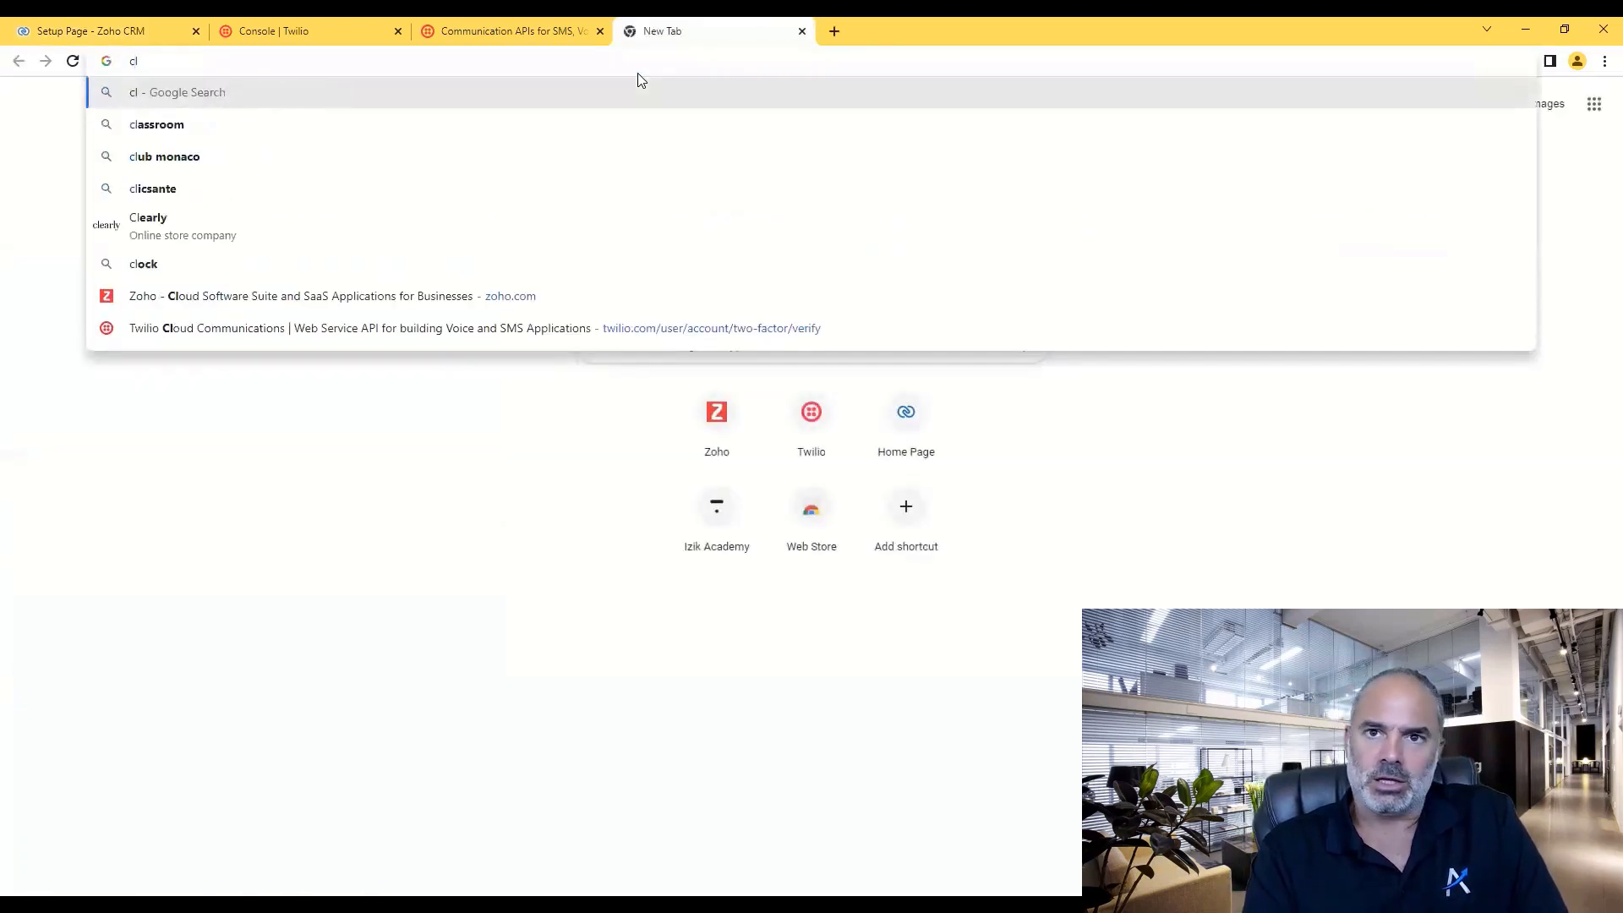
pyautogui.write('iq.zoho.com')
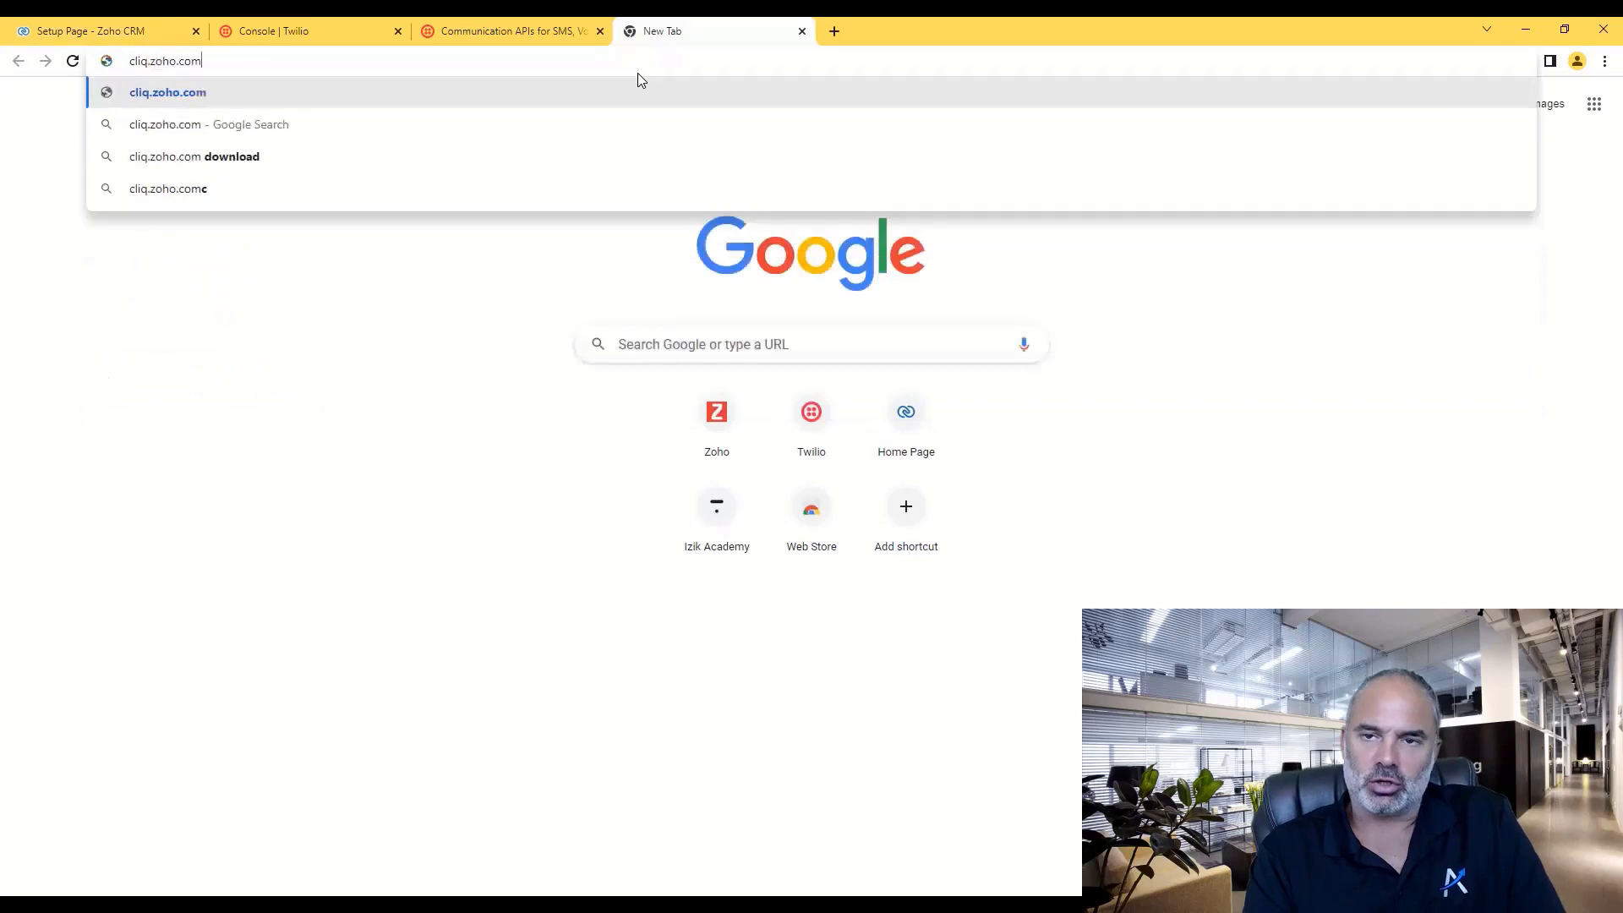
pyautogui.press('Return')
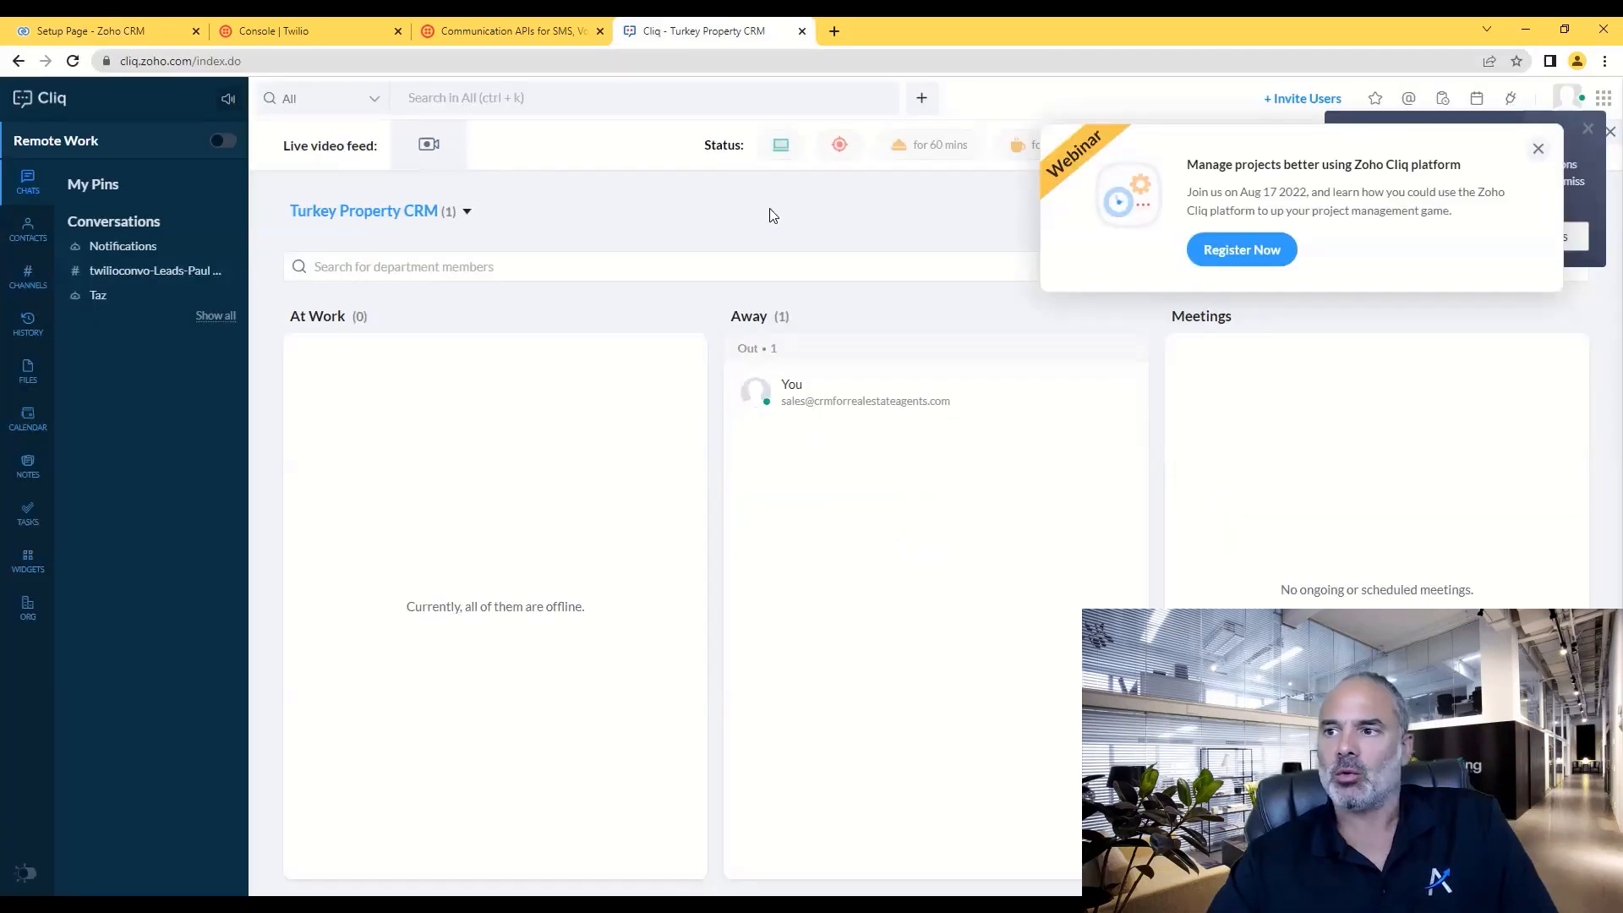
pyautogui.click(1539, 151)
pyautogui.click(1586, 132)
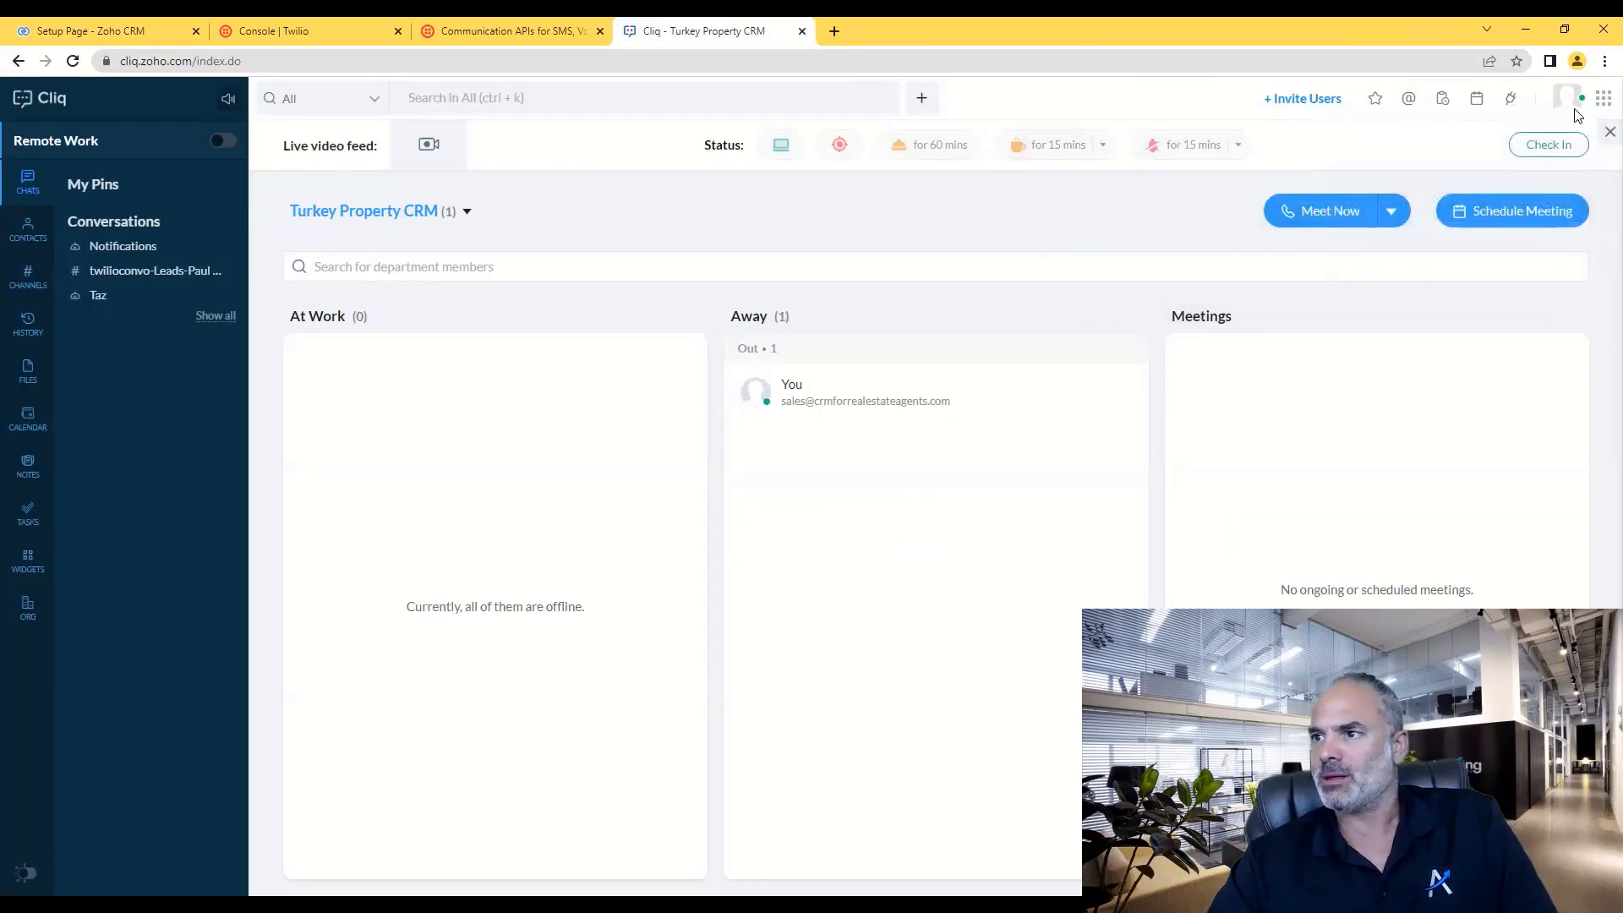
pyautogui.click(1564, 100)
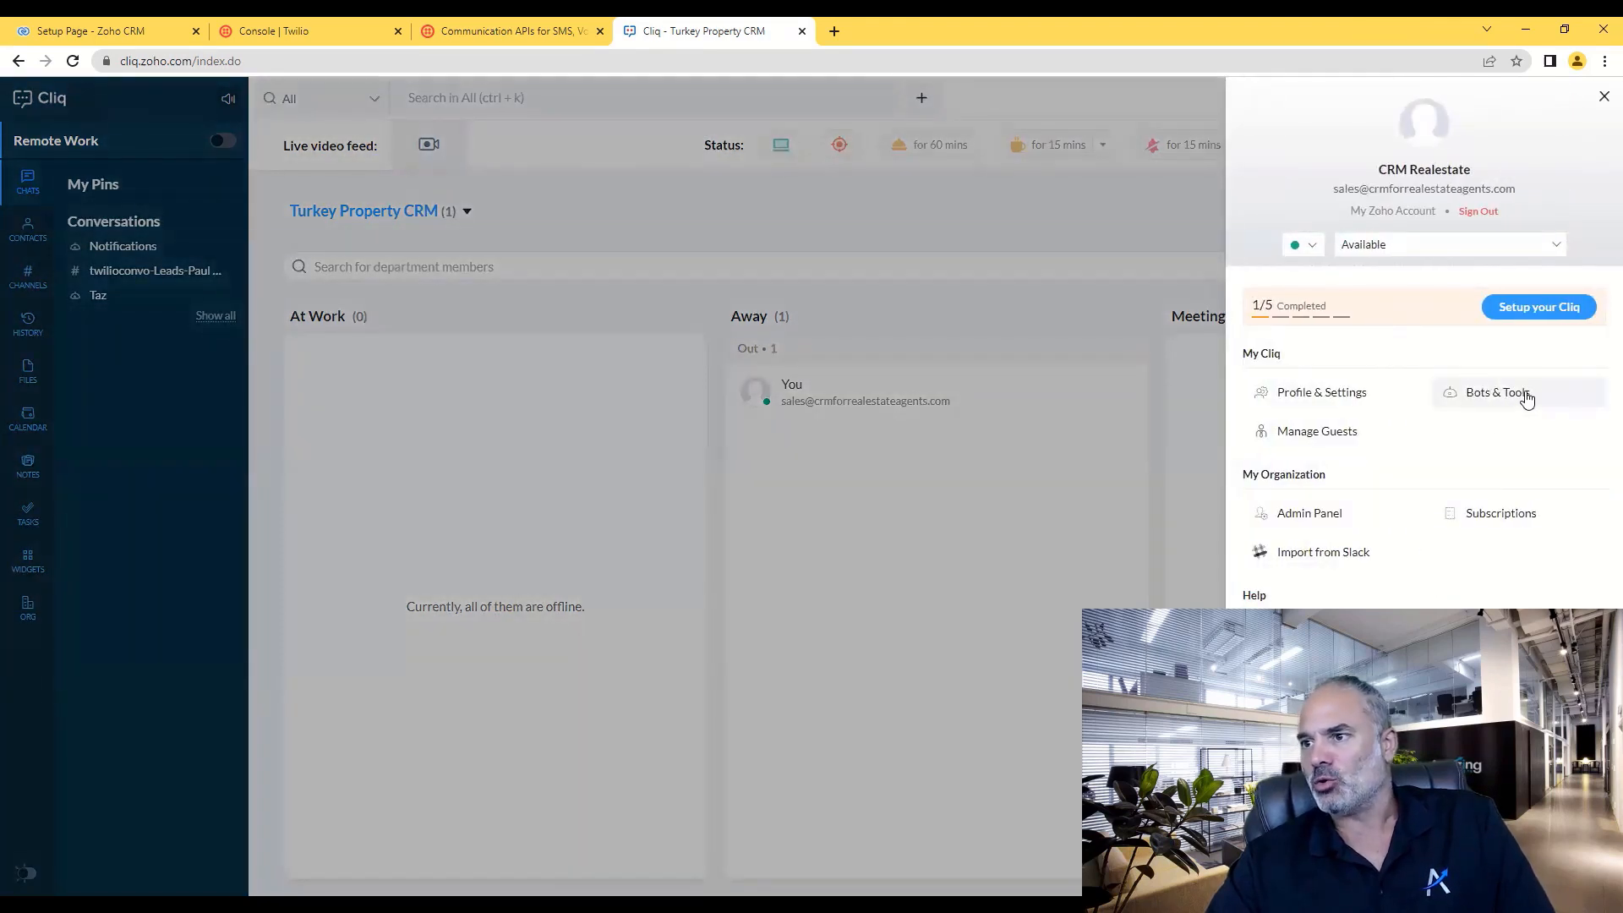
pyautogui.click(1494, 395)
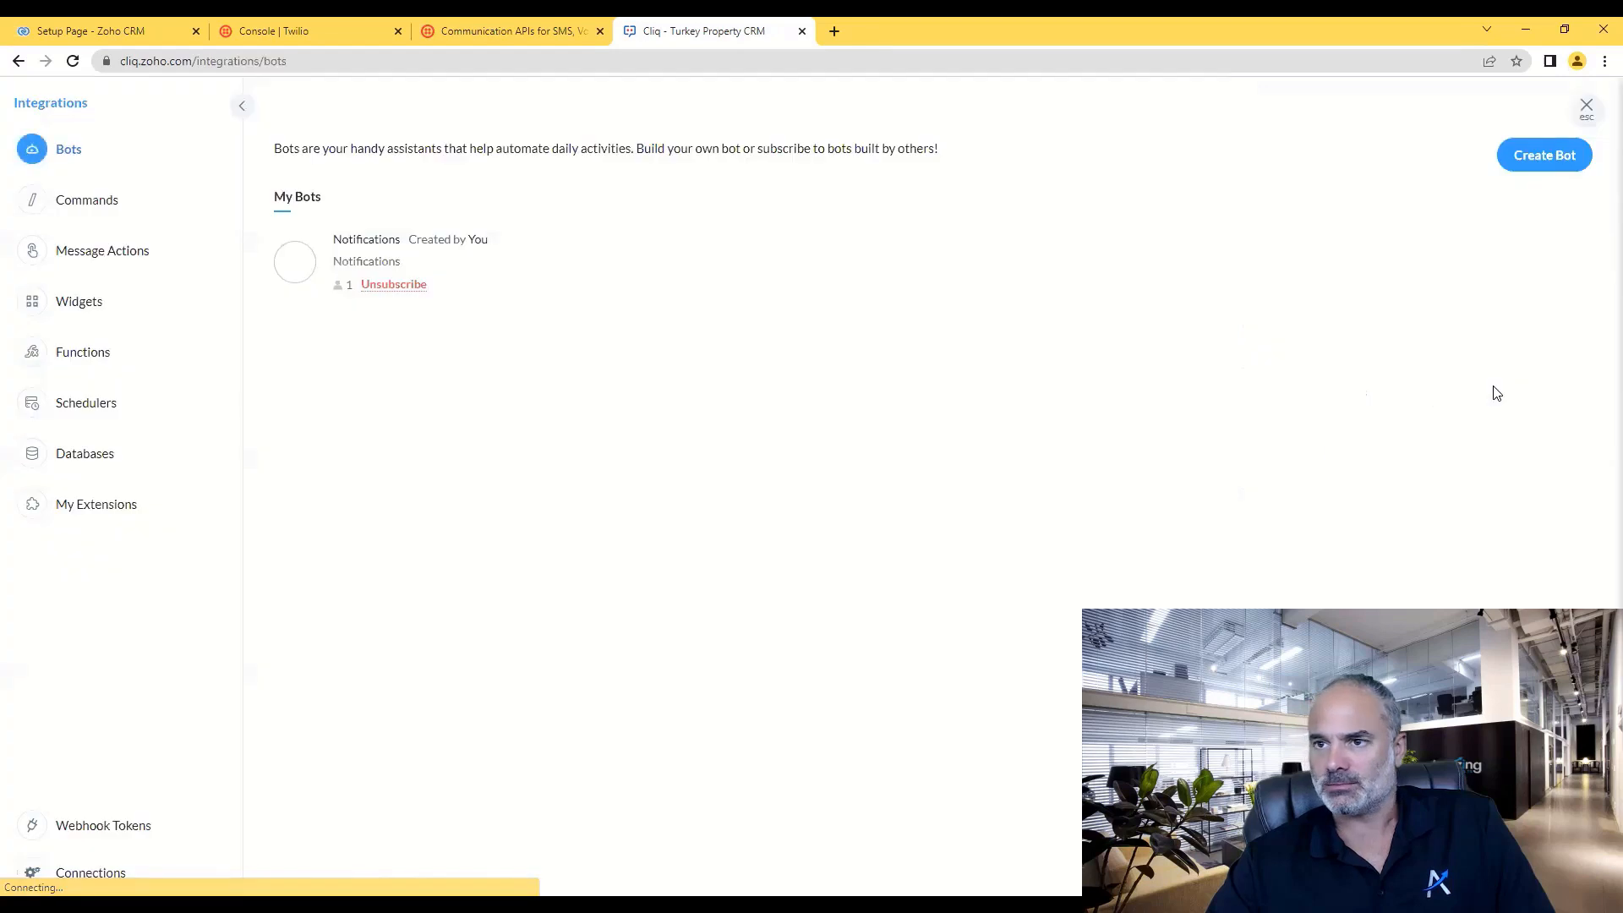
# - Start a new bot named ABRBot with Organization-wide access
pyautogui.click(1531, 158)
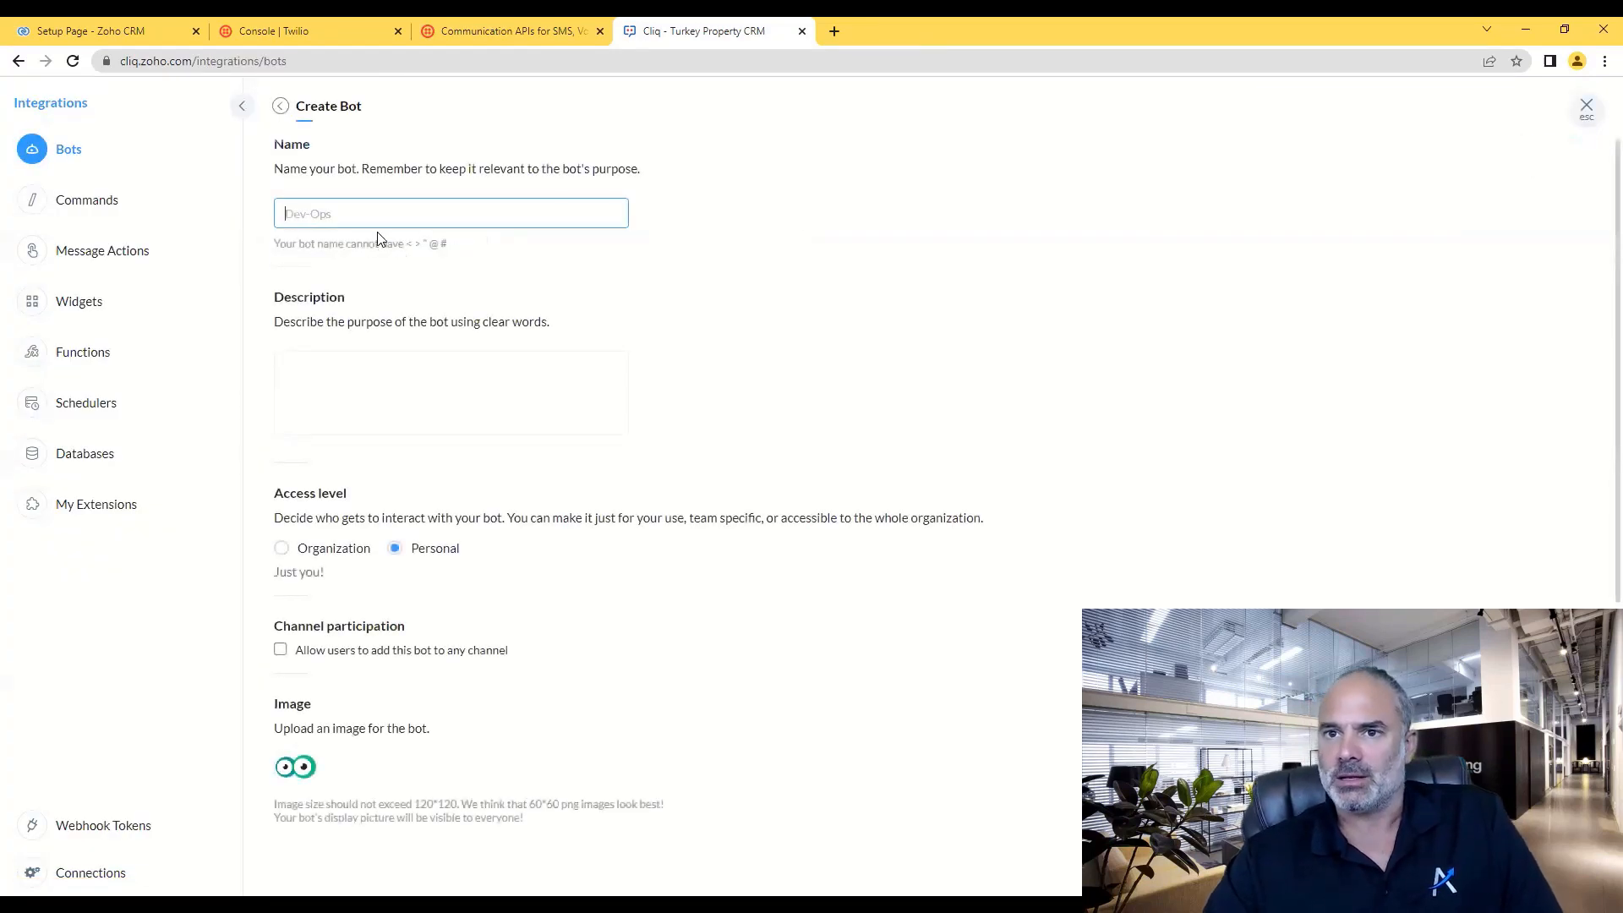
pyautogui.write('ABR')
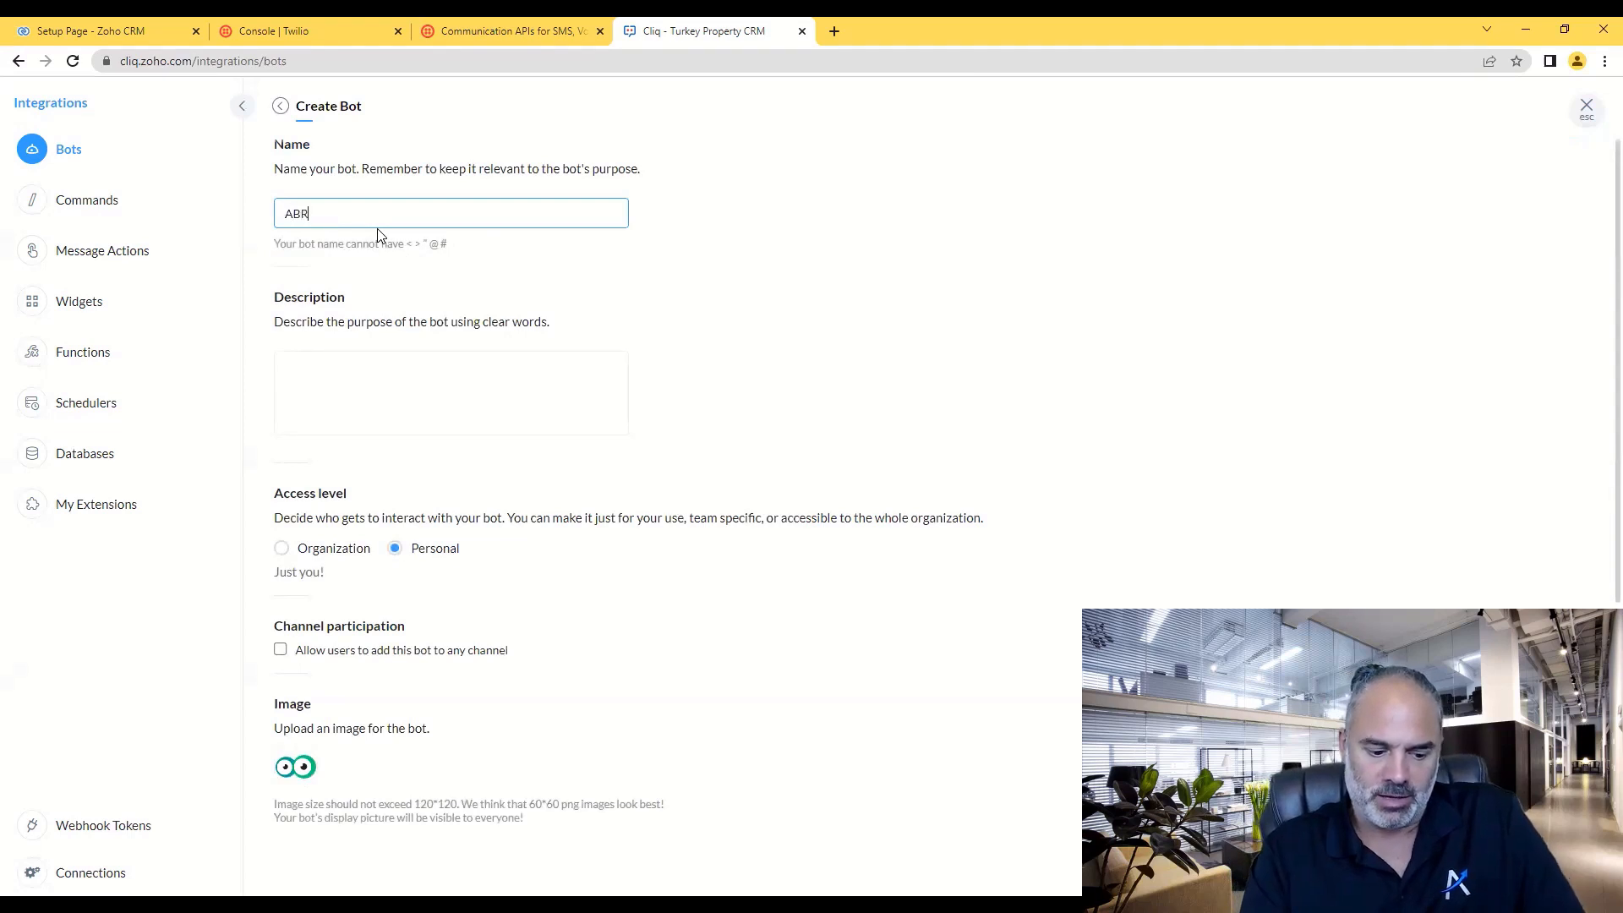
pyautogui.write('Bot')
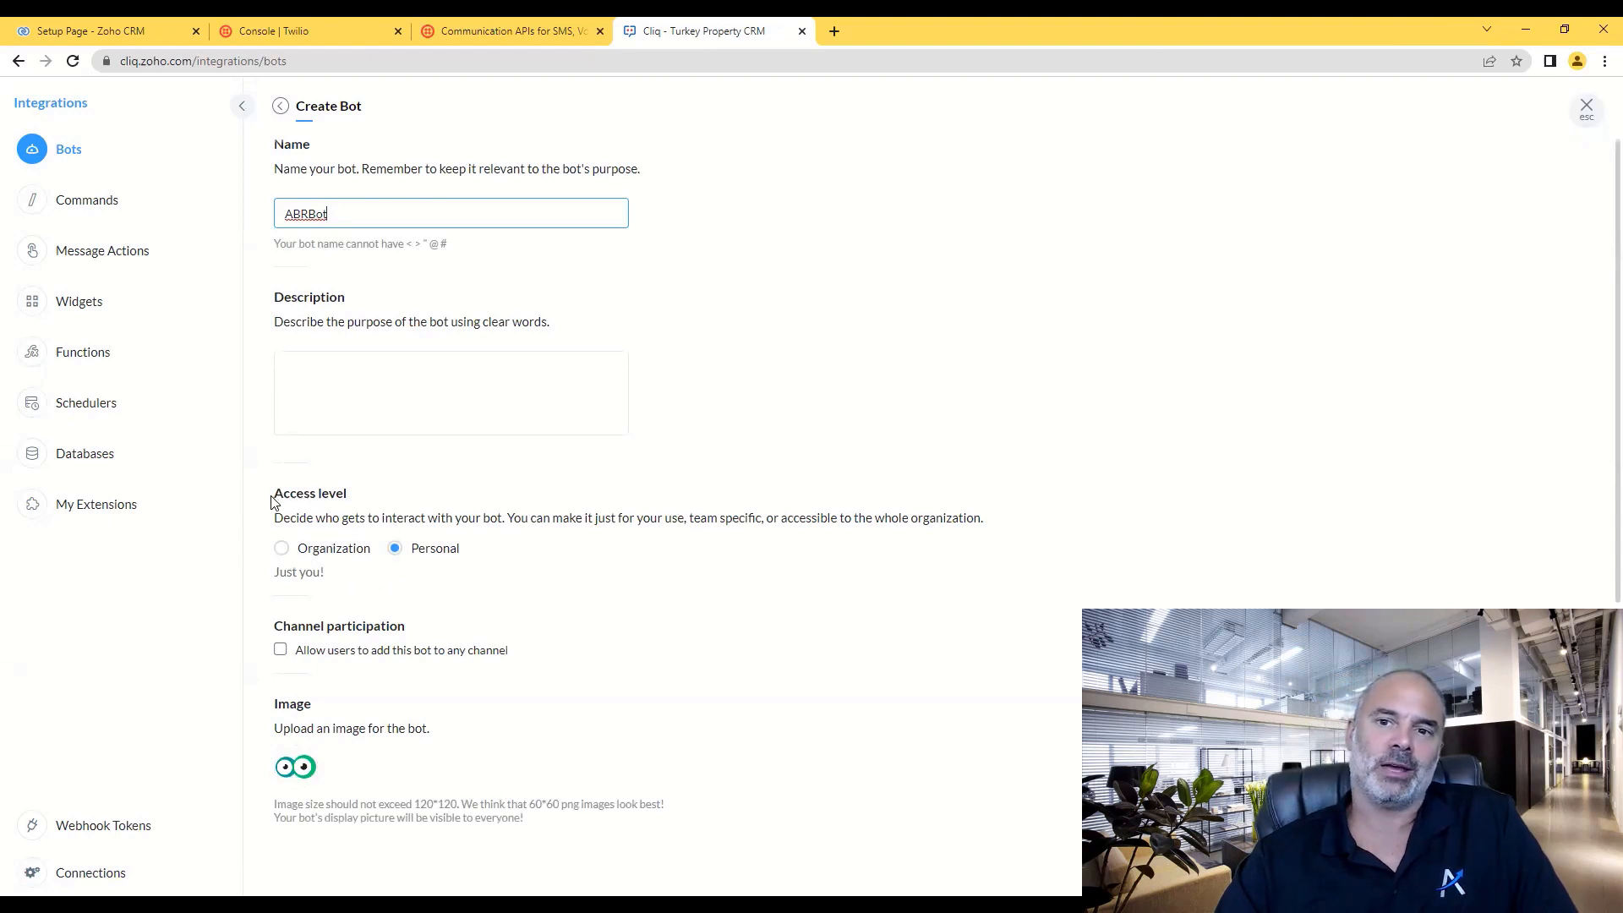
pyautogui.moveTo(274, 502); pyautogui.dragTo(364, 502)
pyautogui.click(329, 558)
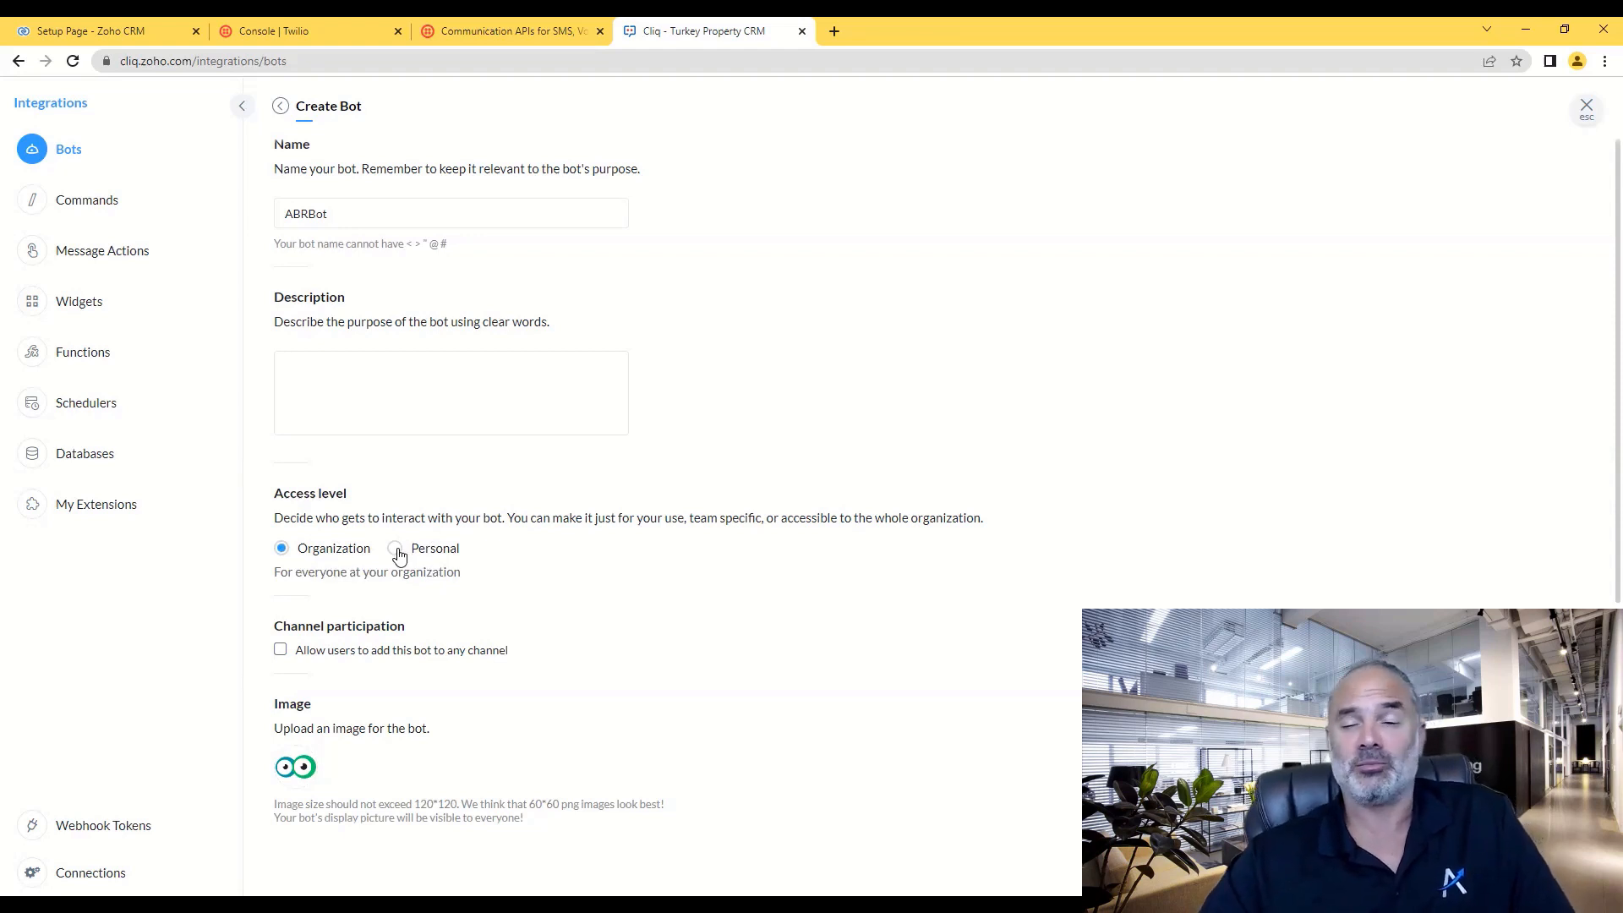
pyautogui.scroll(-2, 399, 556)
pyautogui.scroll(-2, 399, 544)
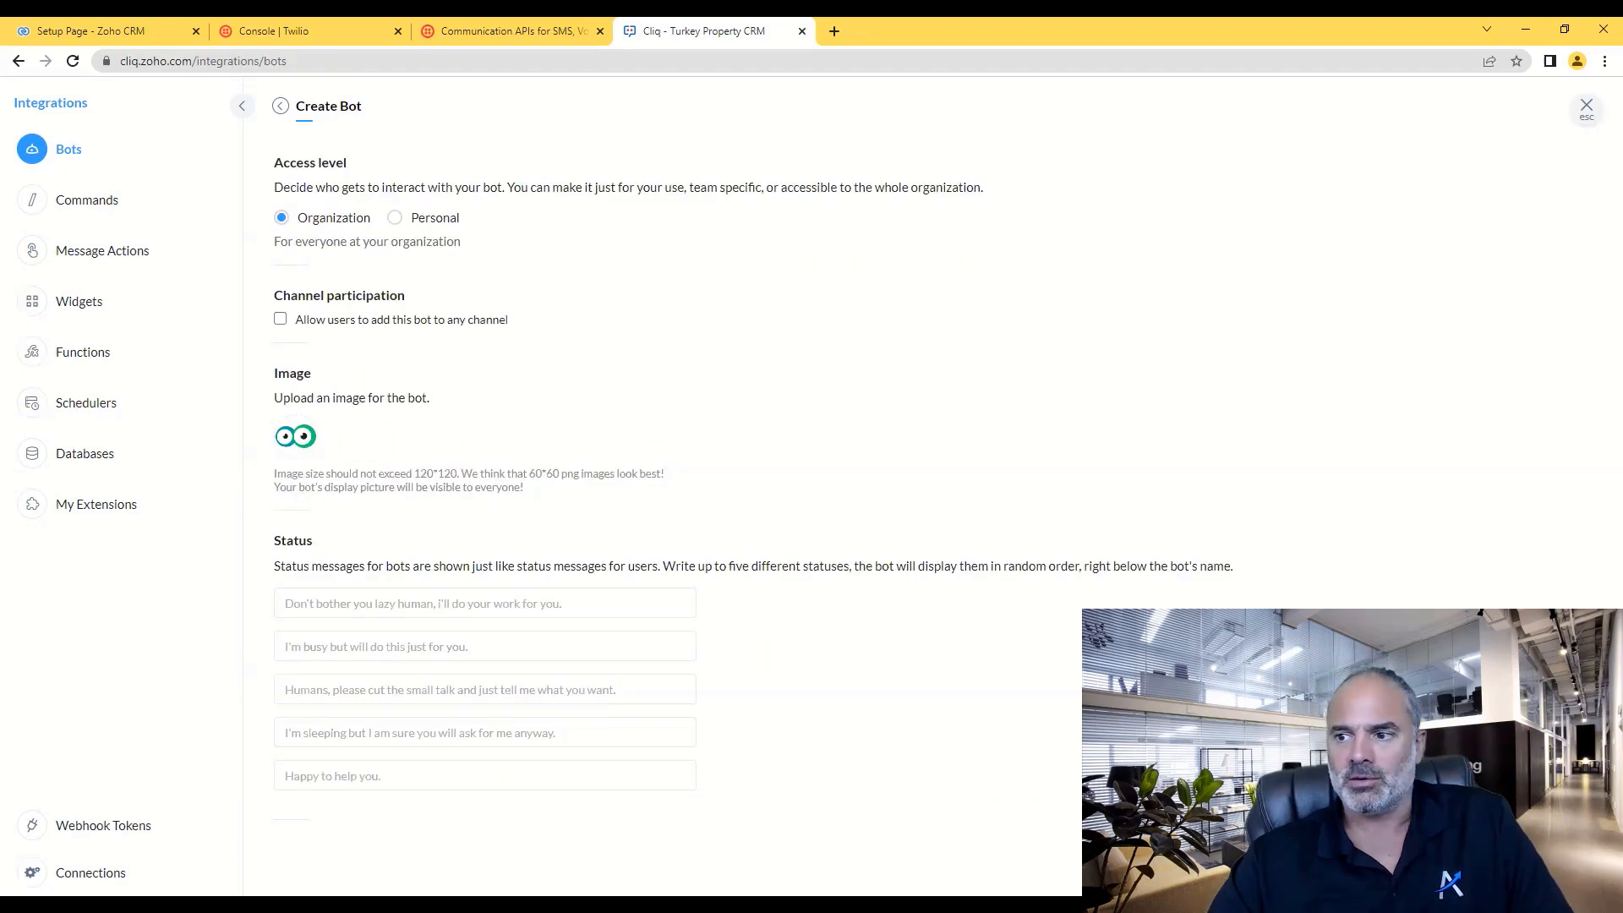
pyautogui.scroll(4, 634, 597)
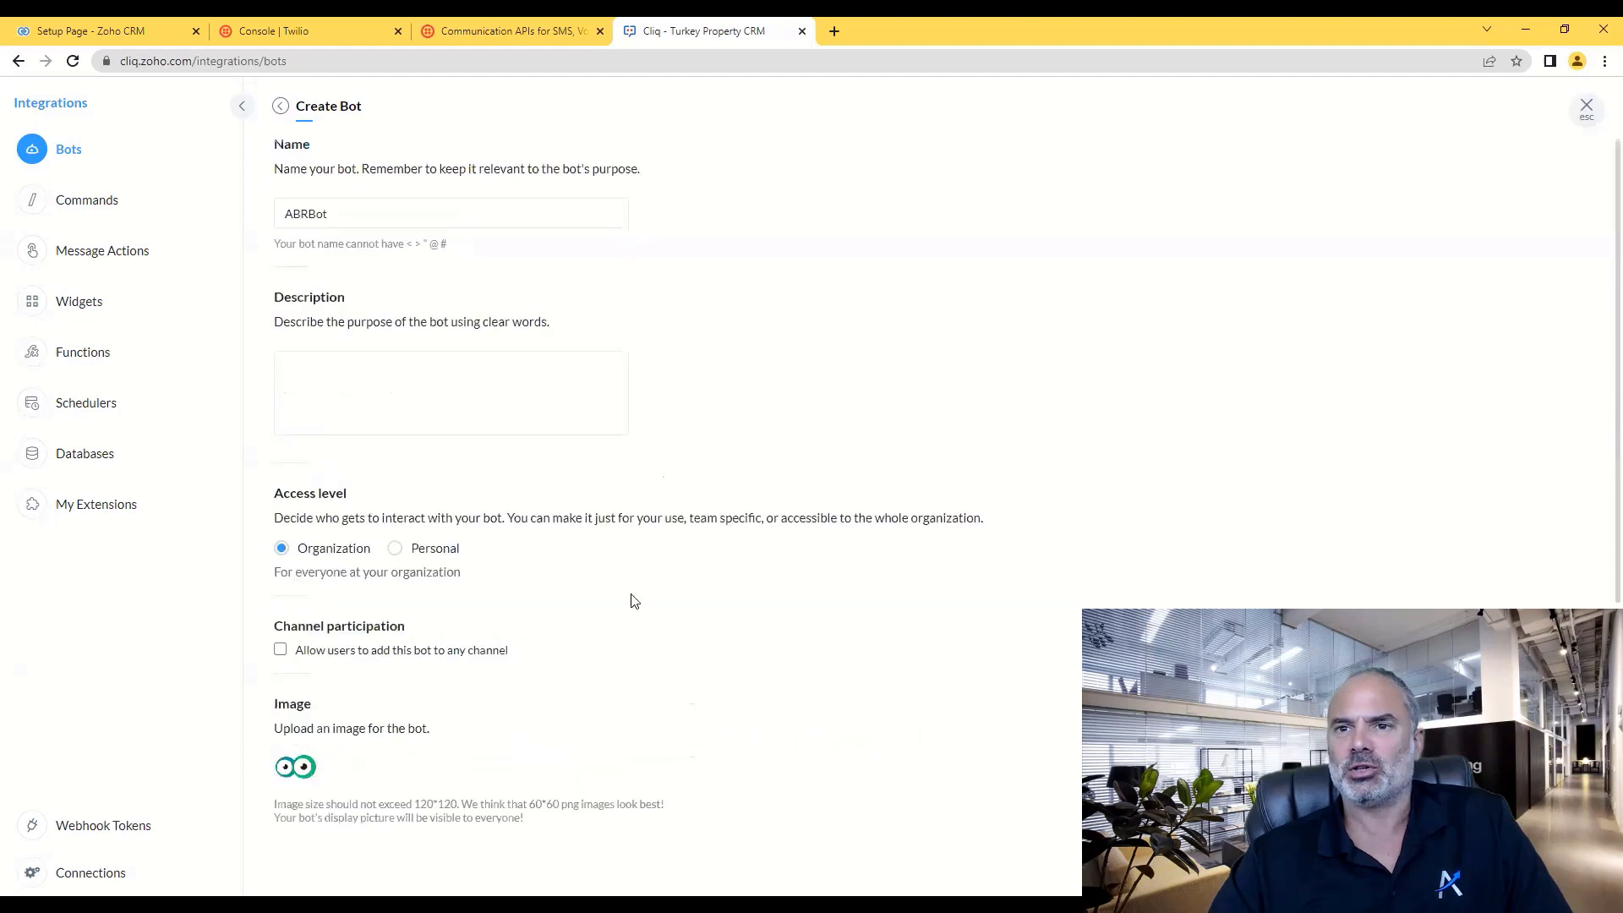
# - Describe ABRBot as 'This bot will be used to accept SMS' and save it
pyautogui.click(414, 368)
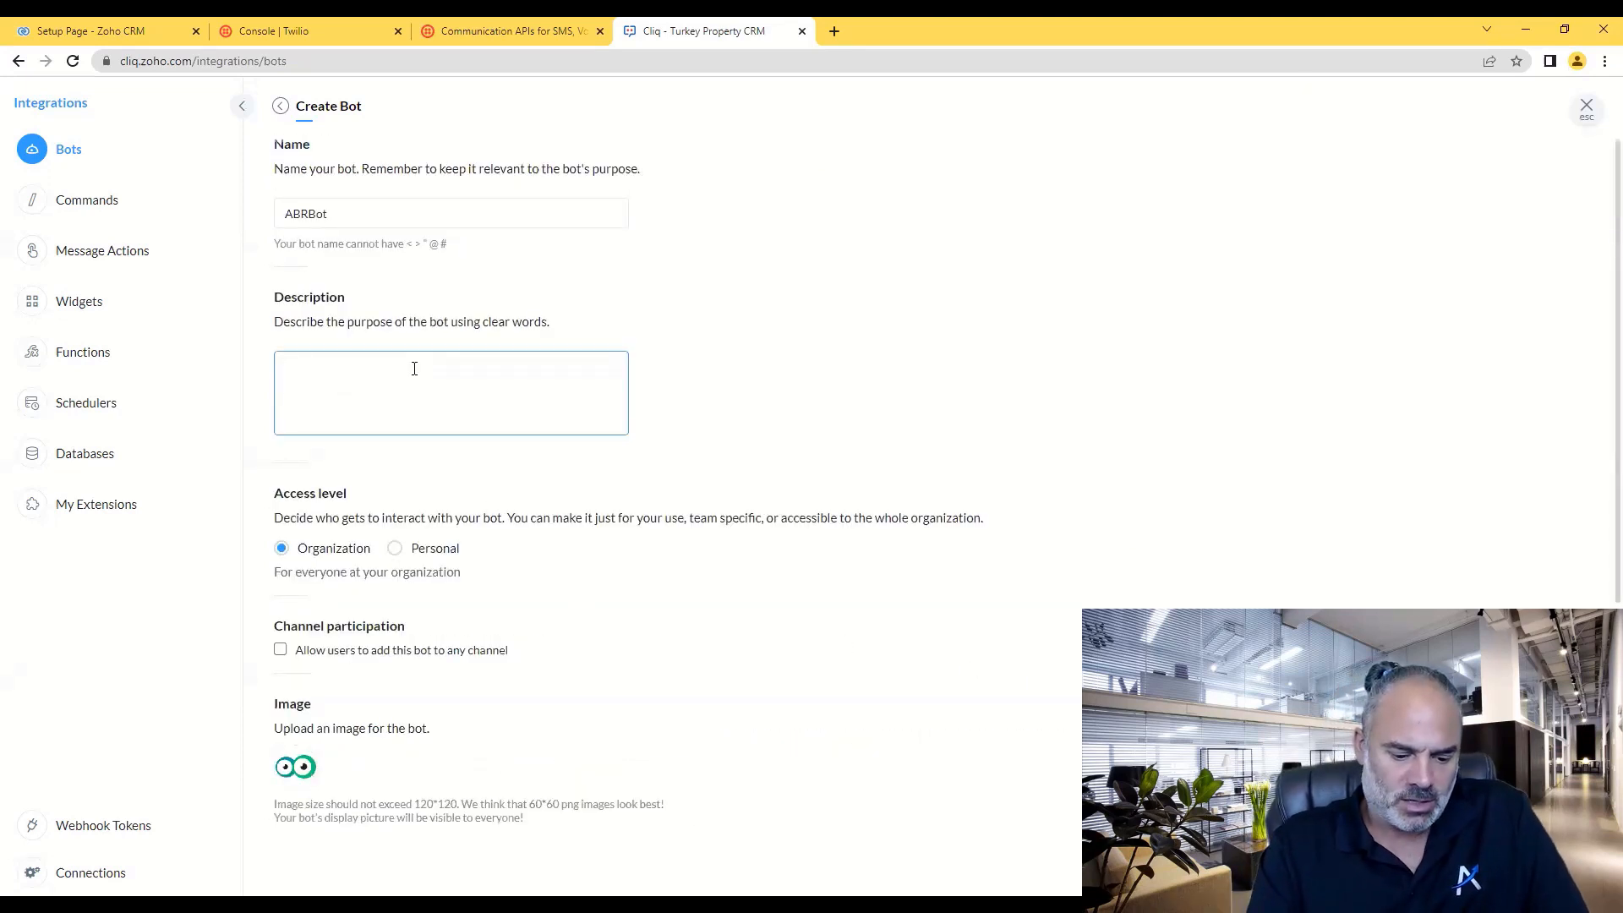
pyautogui.write('This bo')
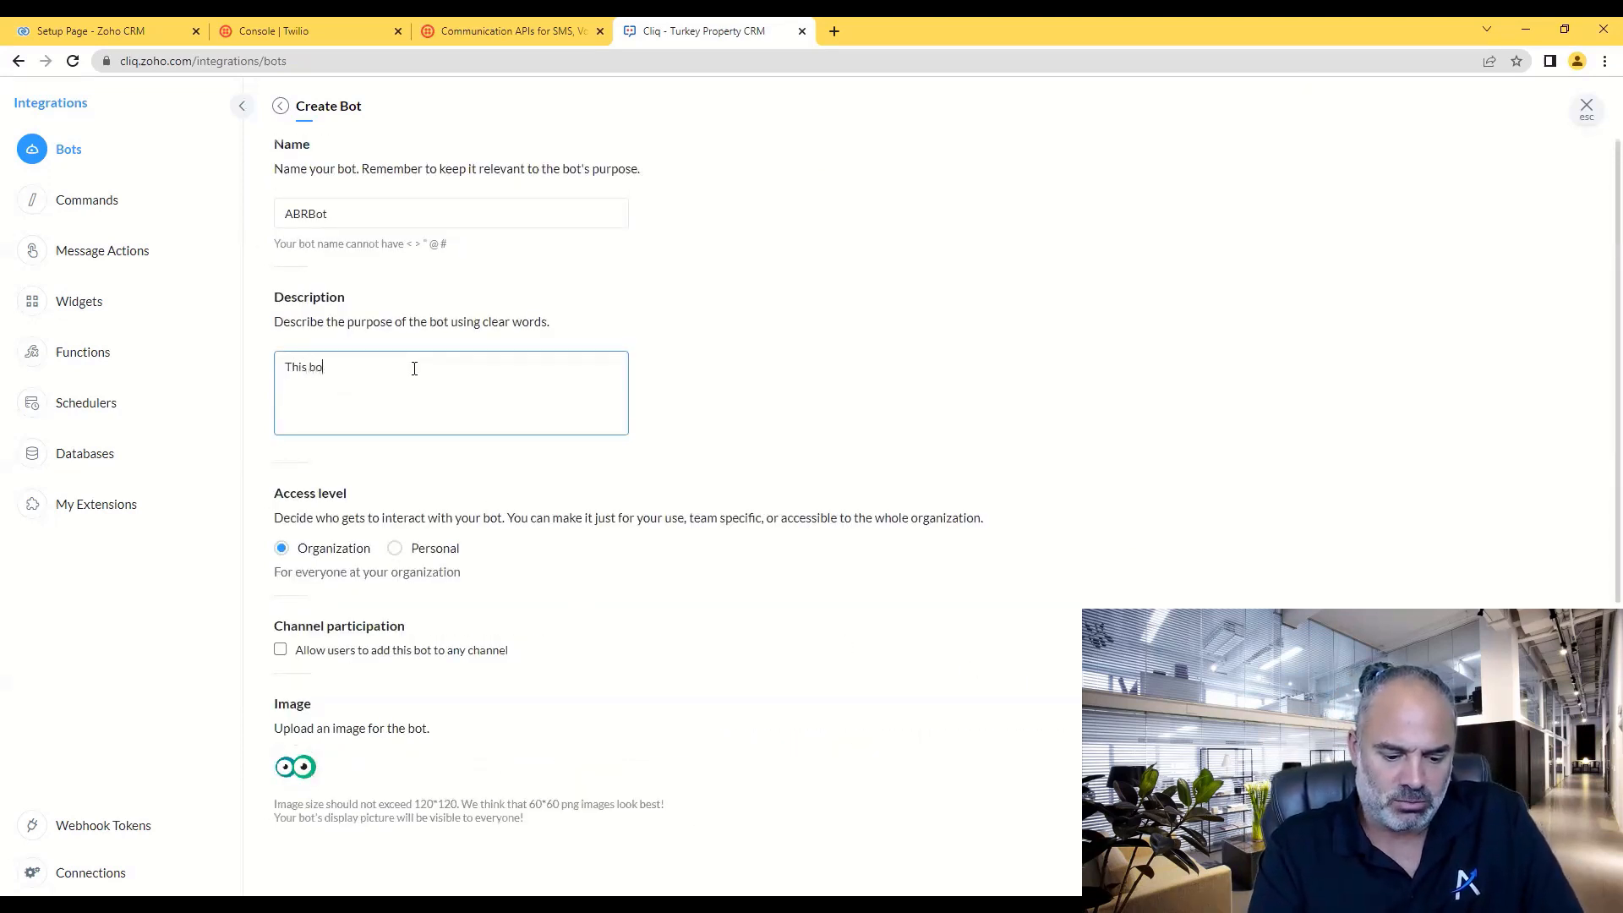
pyautogui.write('t will be used')
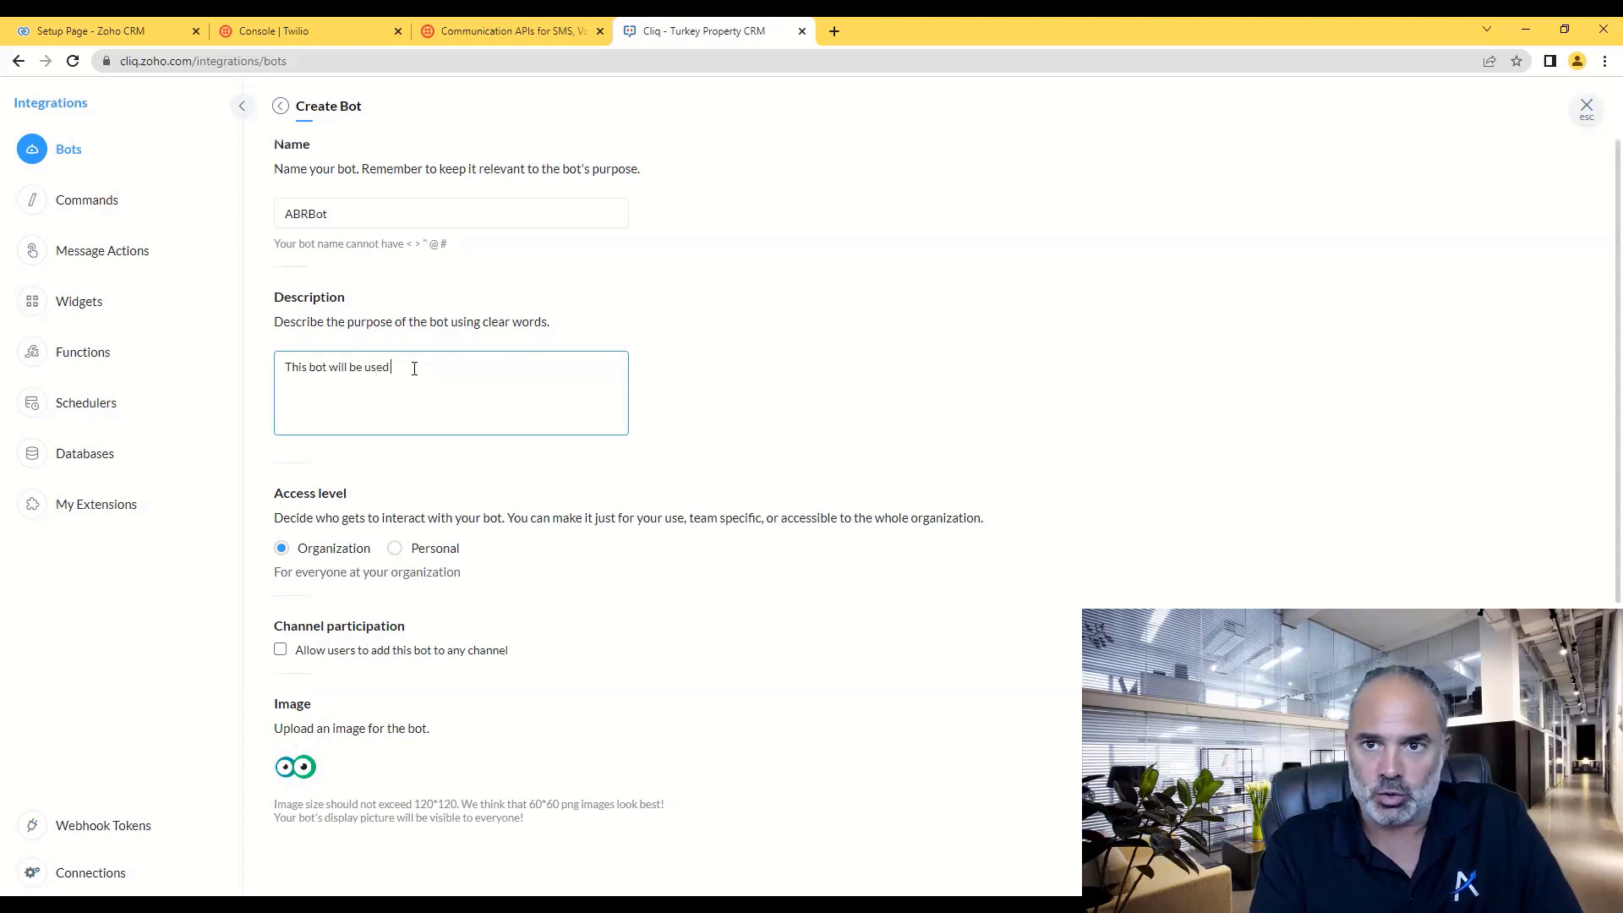
pyautogui.write(' to accept SMS messages')
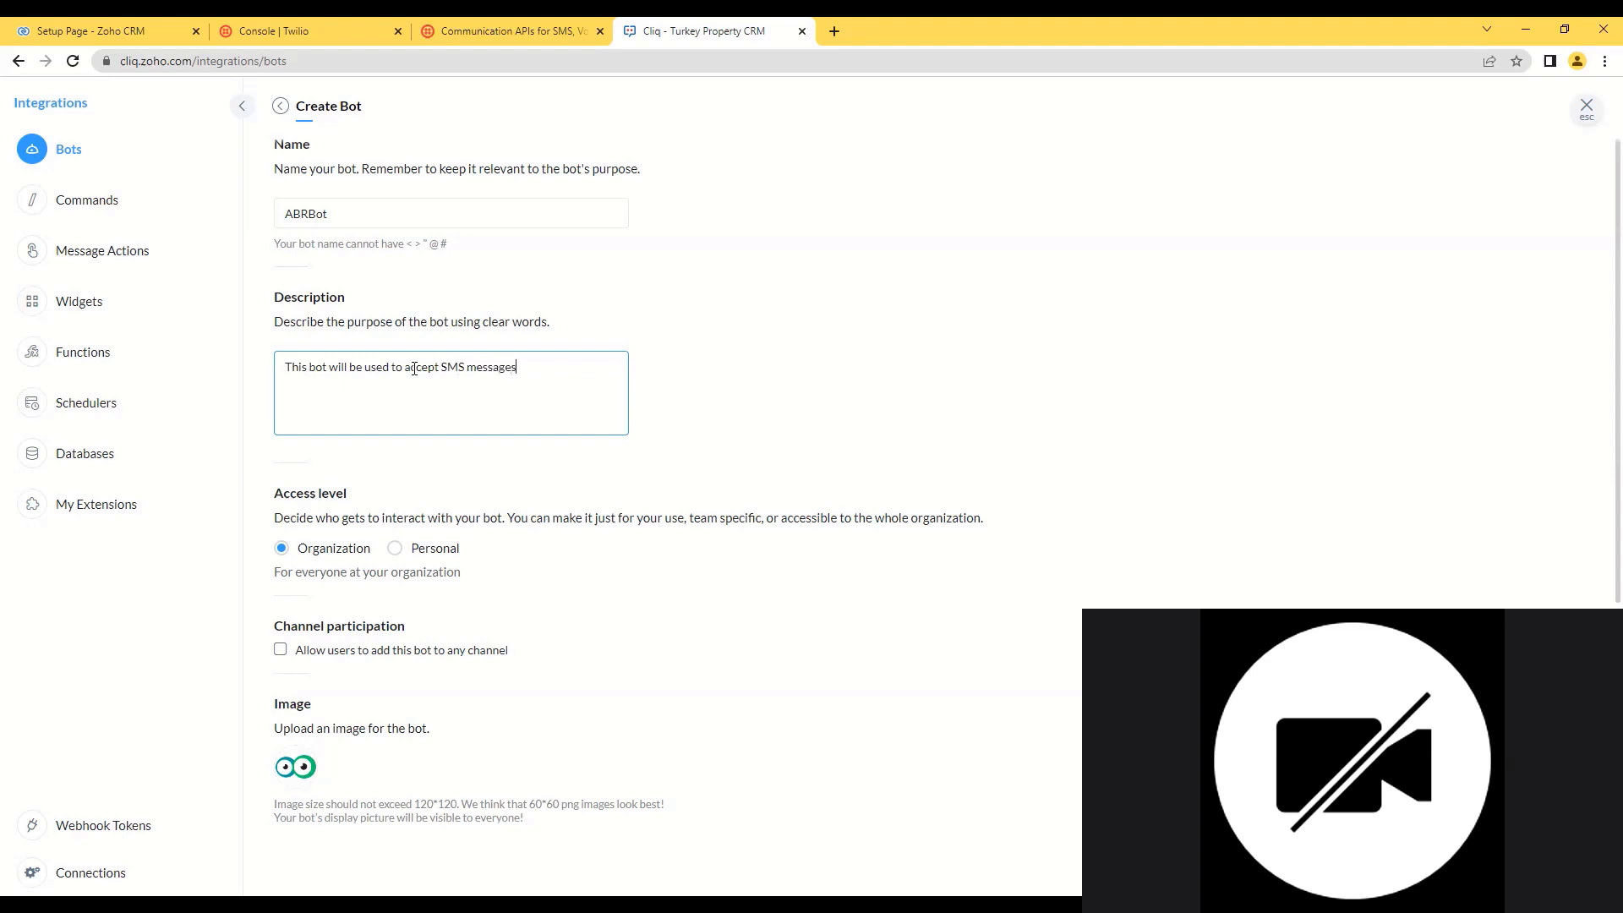
pyautogui.click(1530, 867)
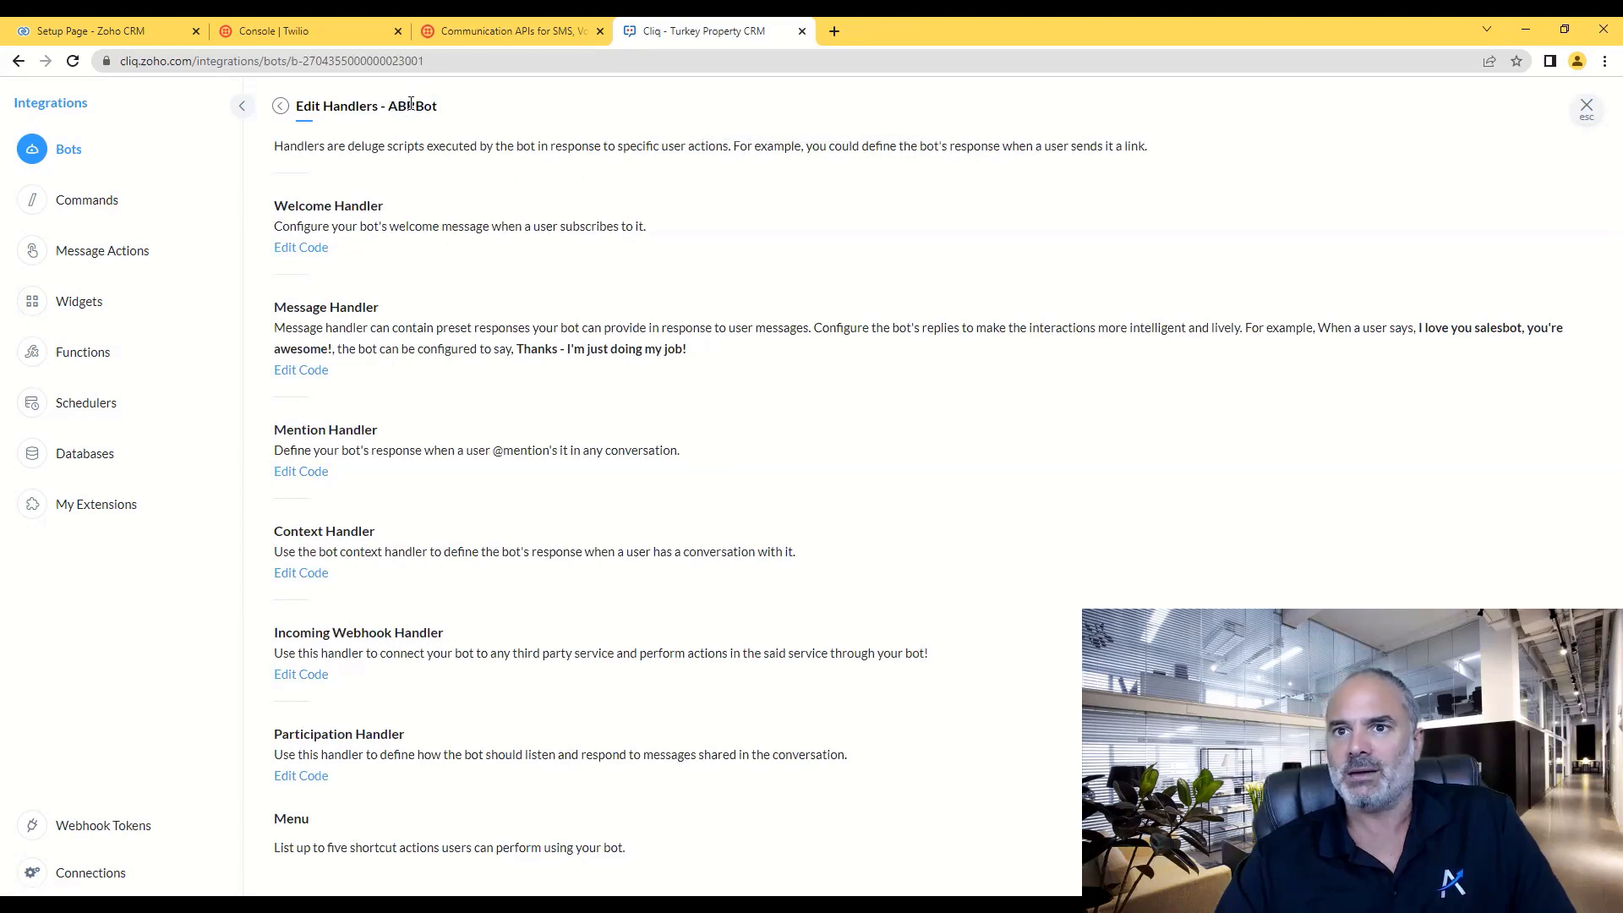
pyautogui.doubleClick(415, 108)
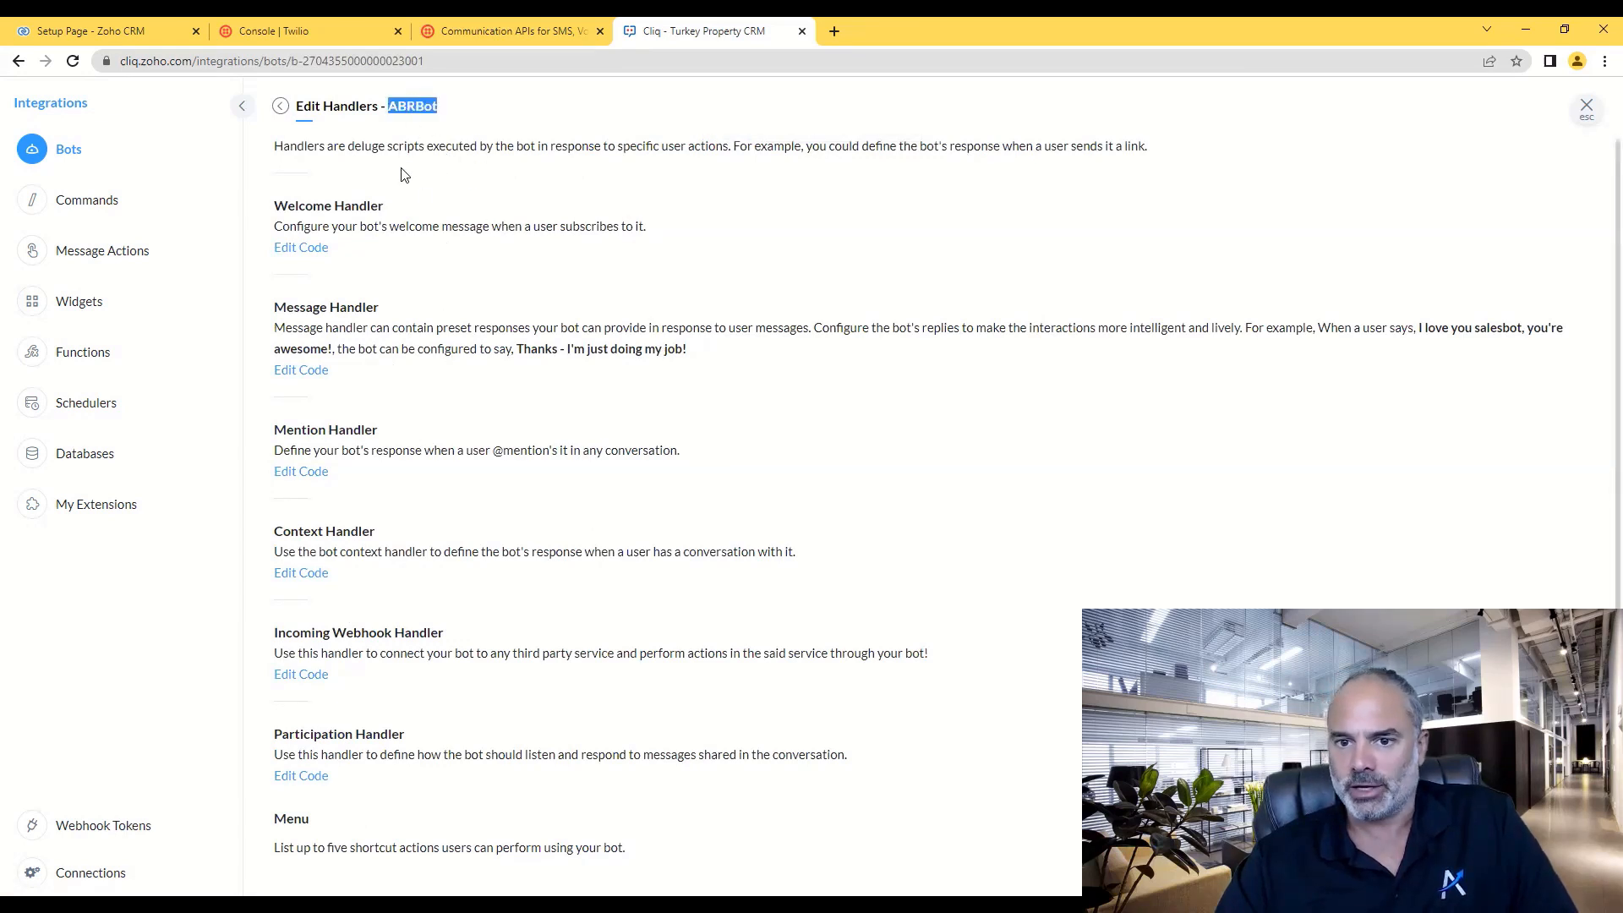
pyautogui.click(524, 32)
# - Enter abrbot as the Cliq Bot Name and +1 as the Country Code in Extension Settings
pyautogui.click(92, 31)
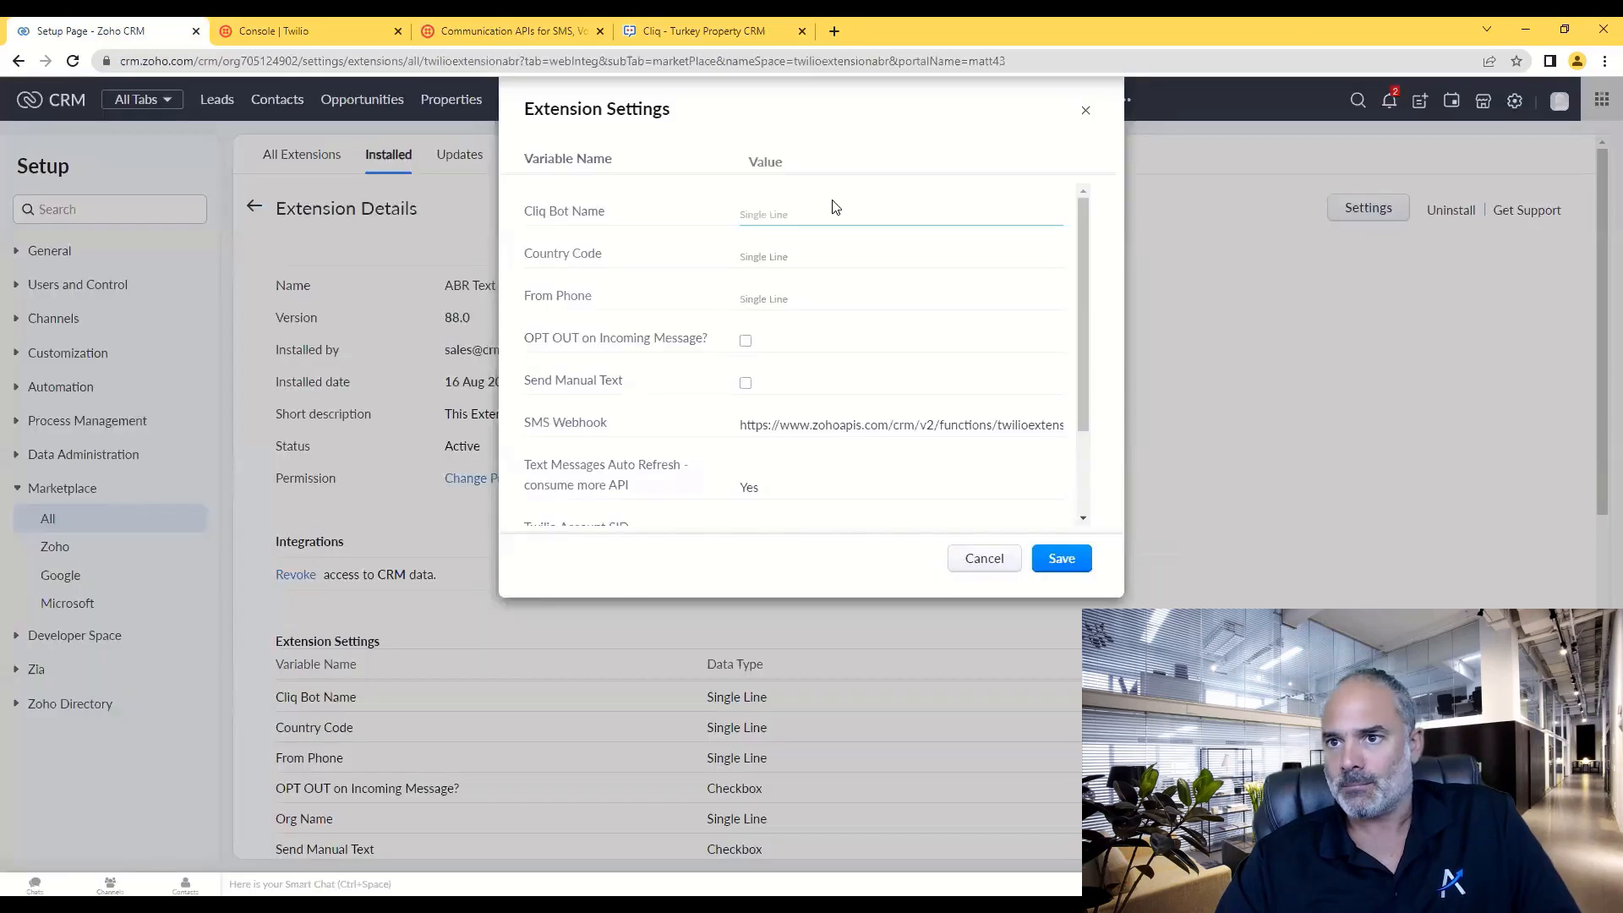
pyautogui.click(790, 217)
pyautogui.write('ab')
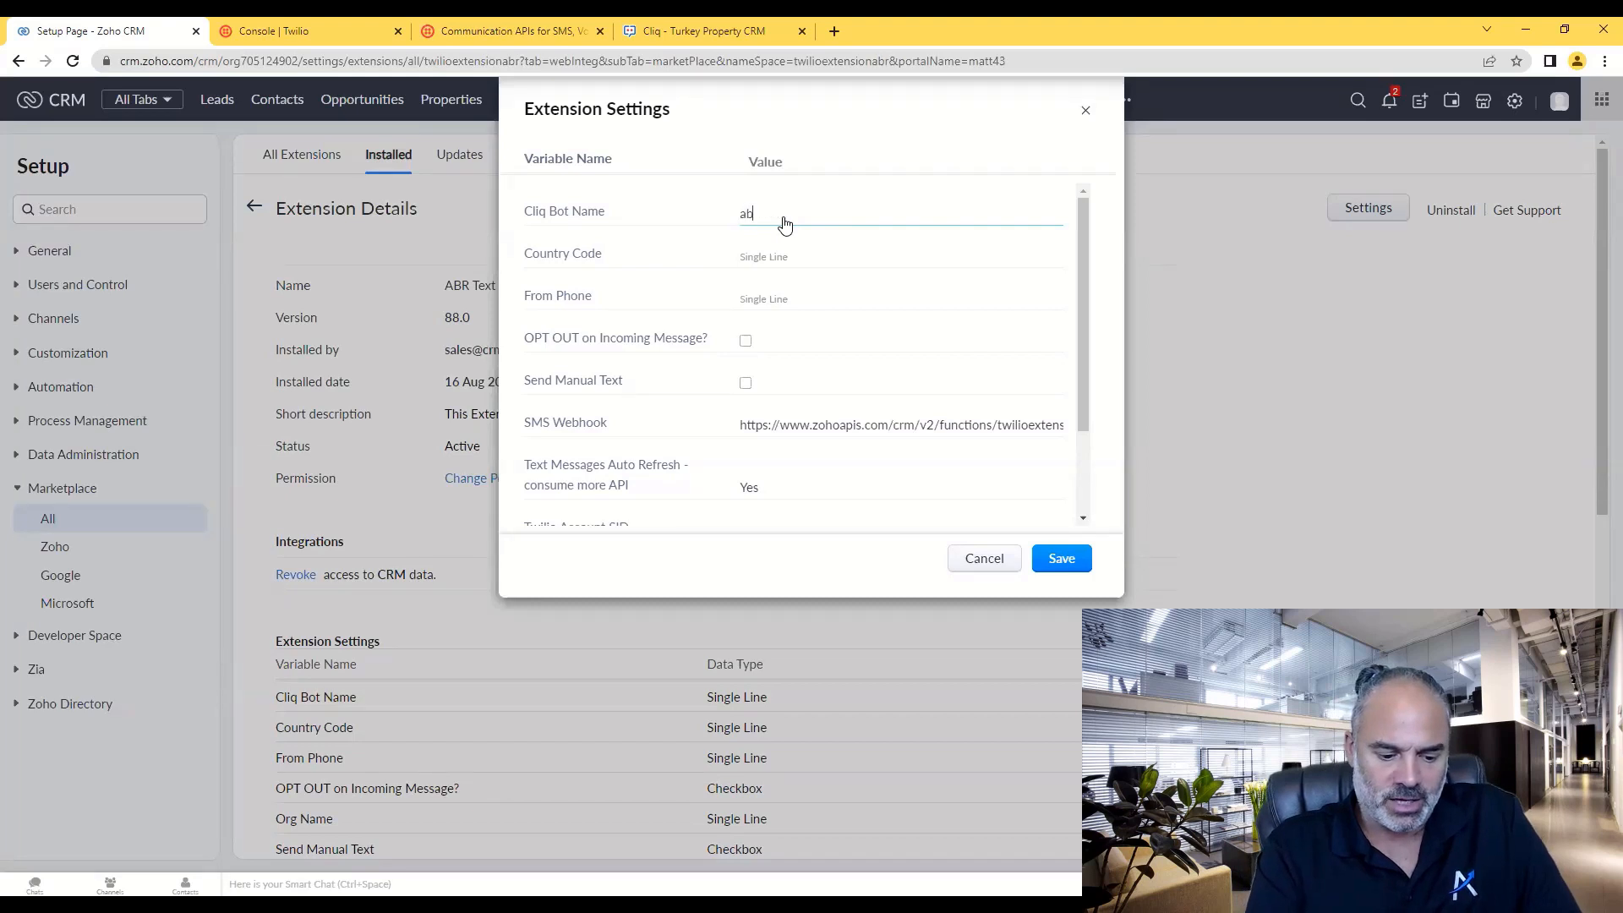
pyautogui.write('rbo')
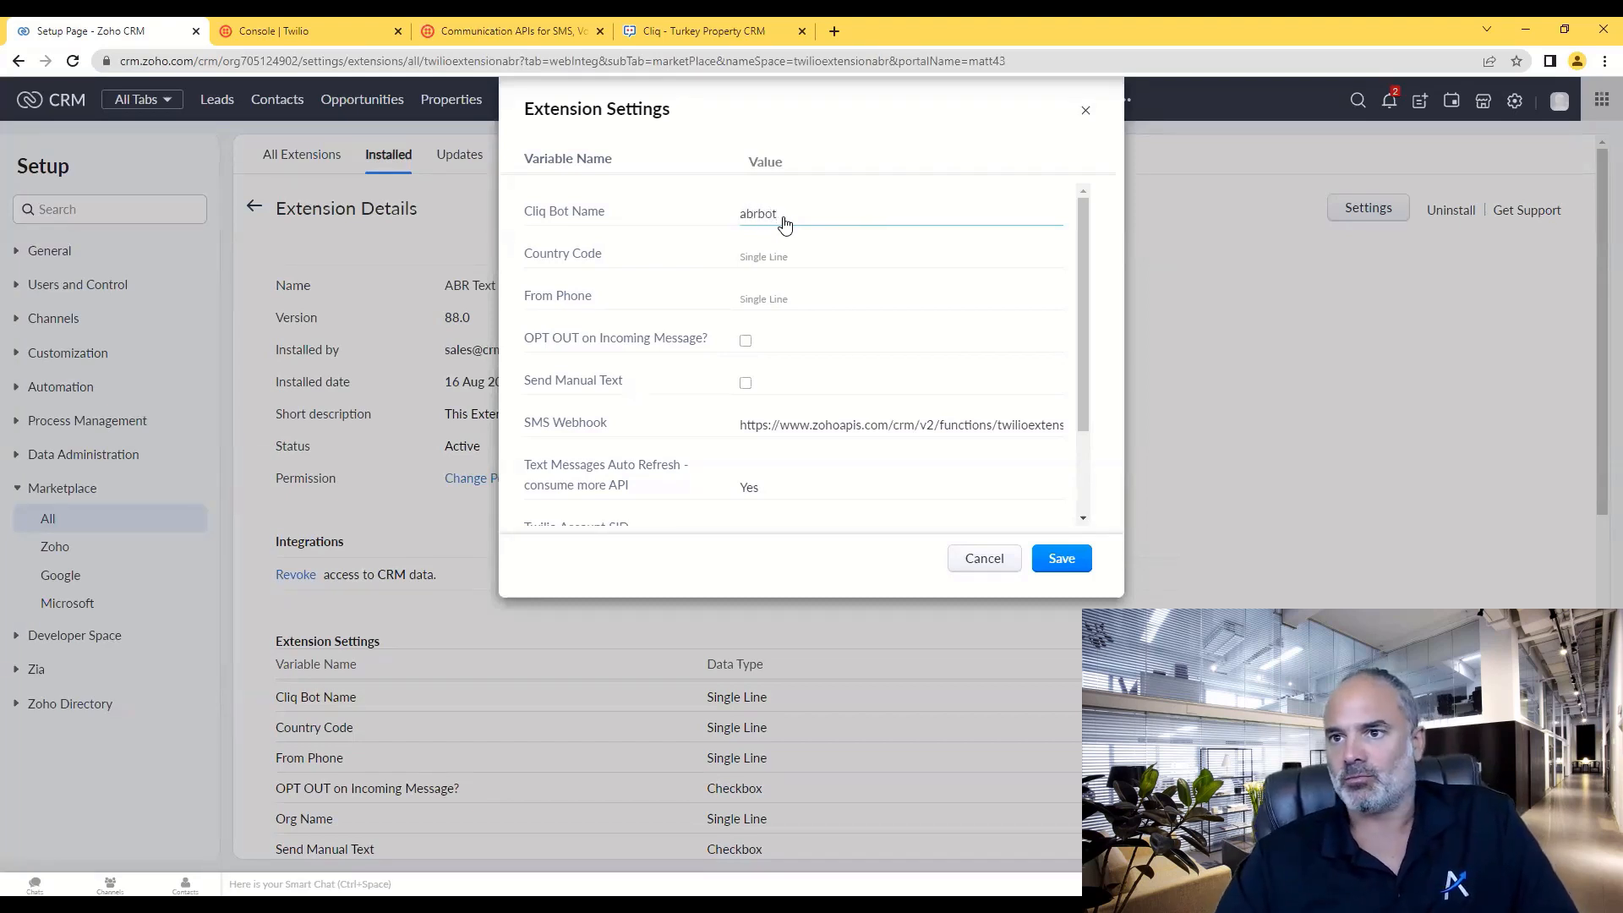
pyautogui.write('t')
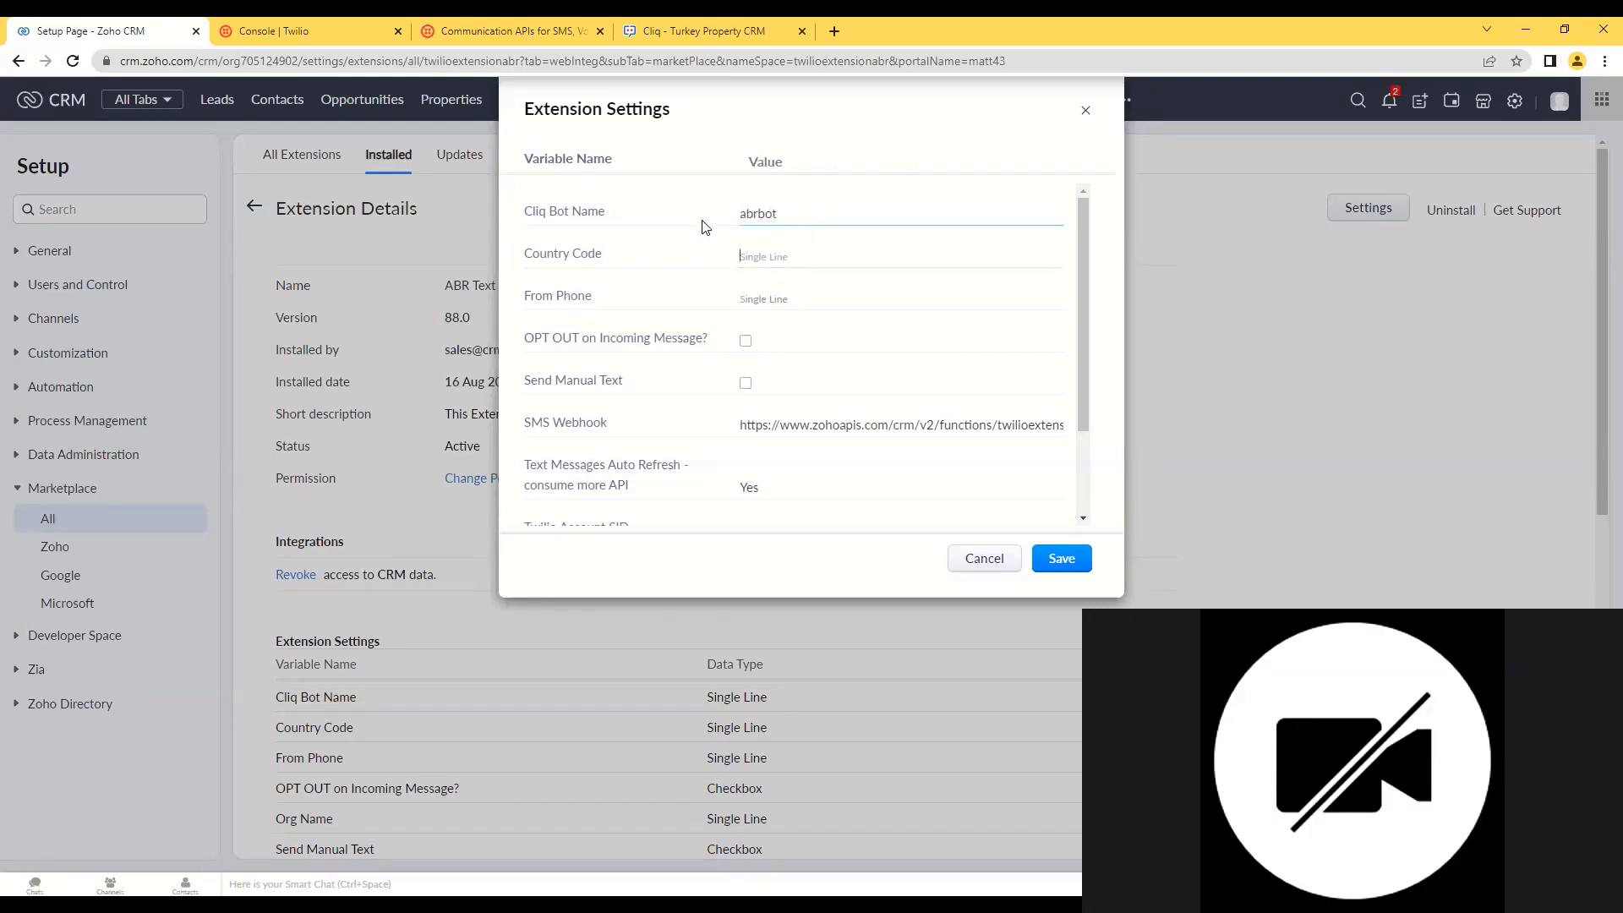
pyautogui.click(765, 261)
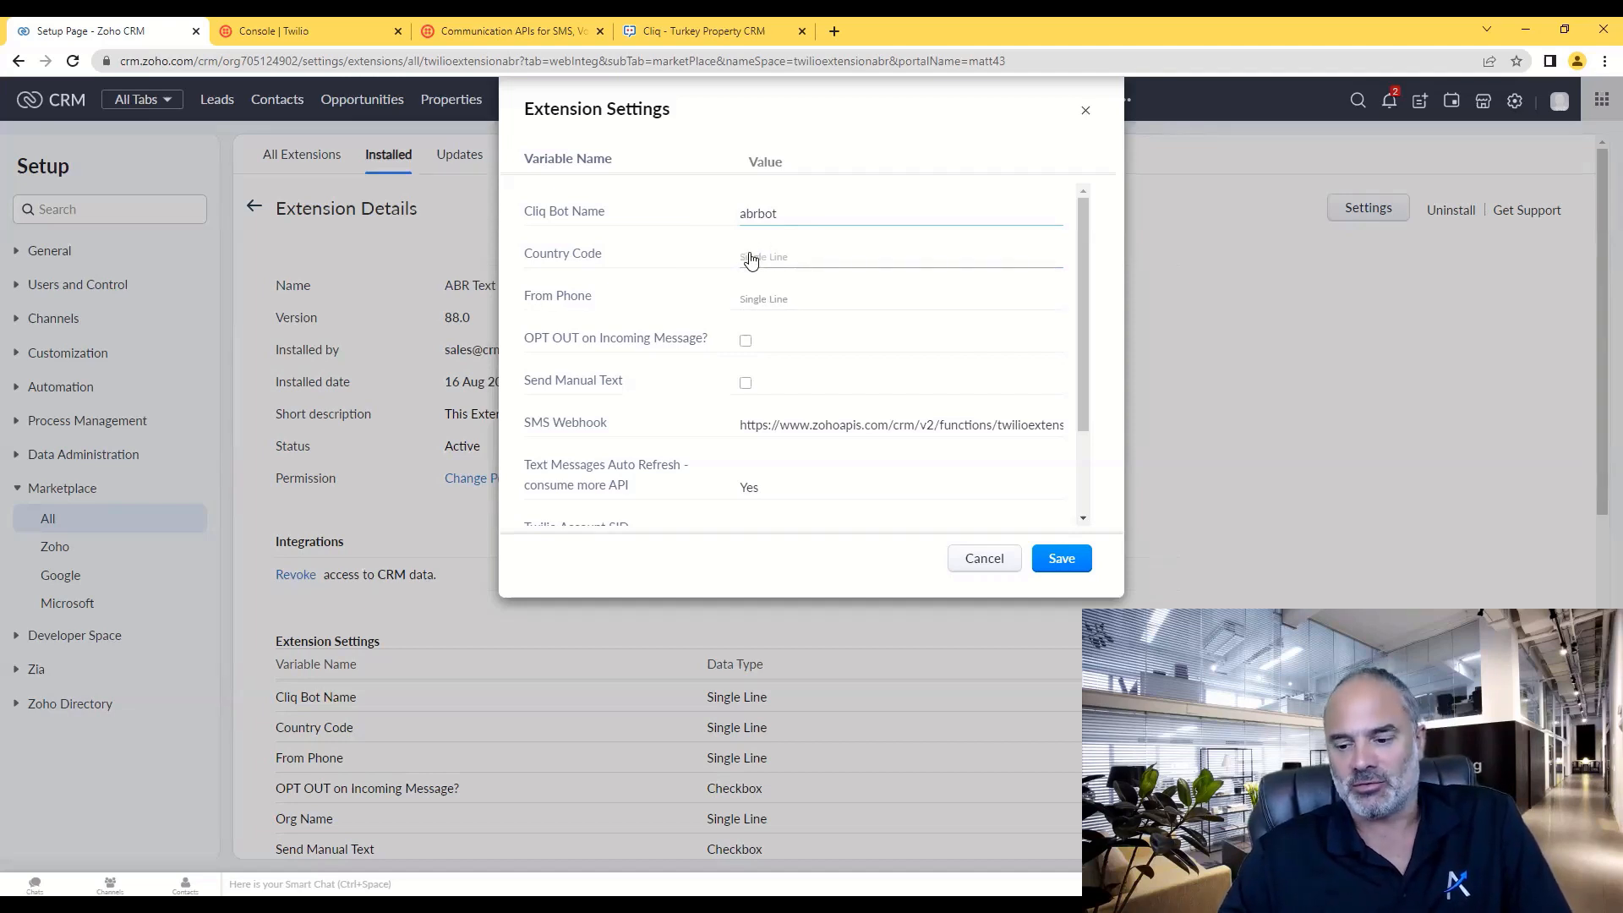
pyautogui.write('+')
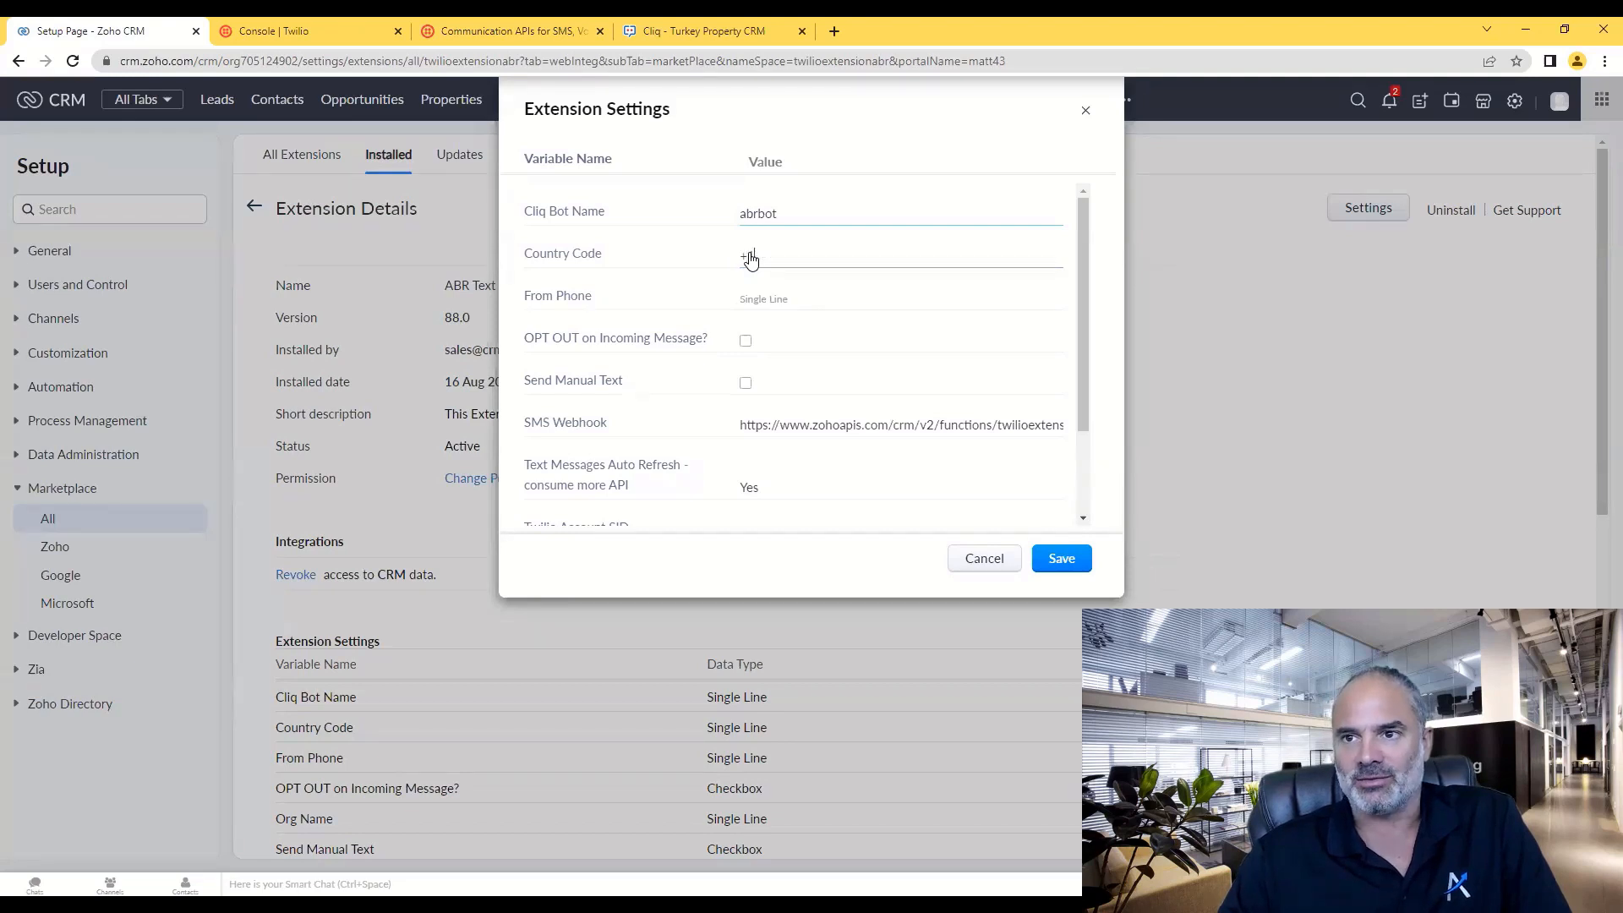
pyautogui.write('1')
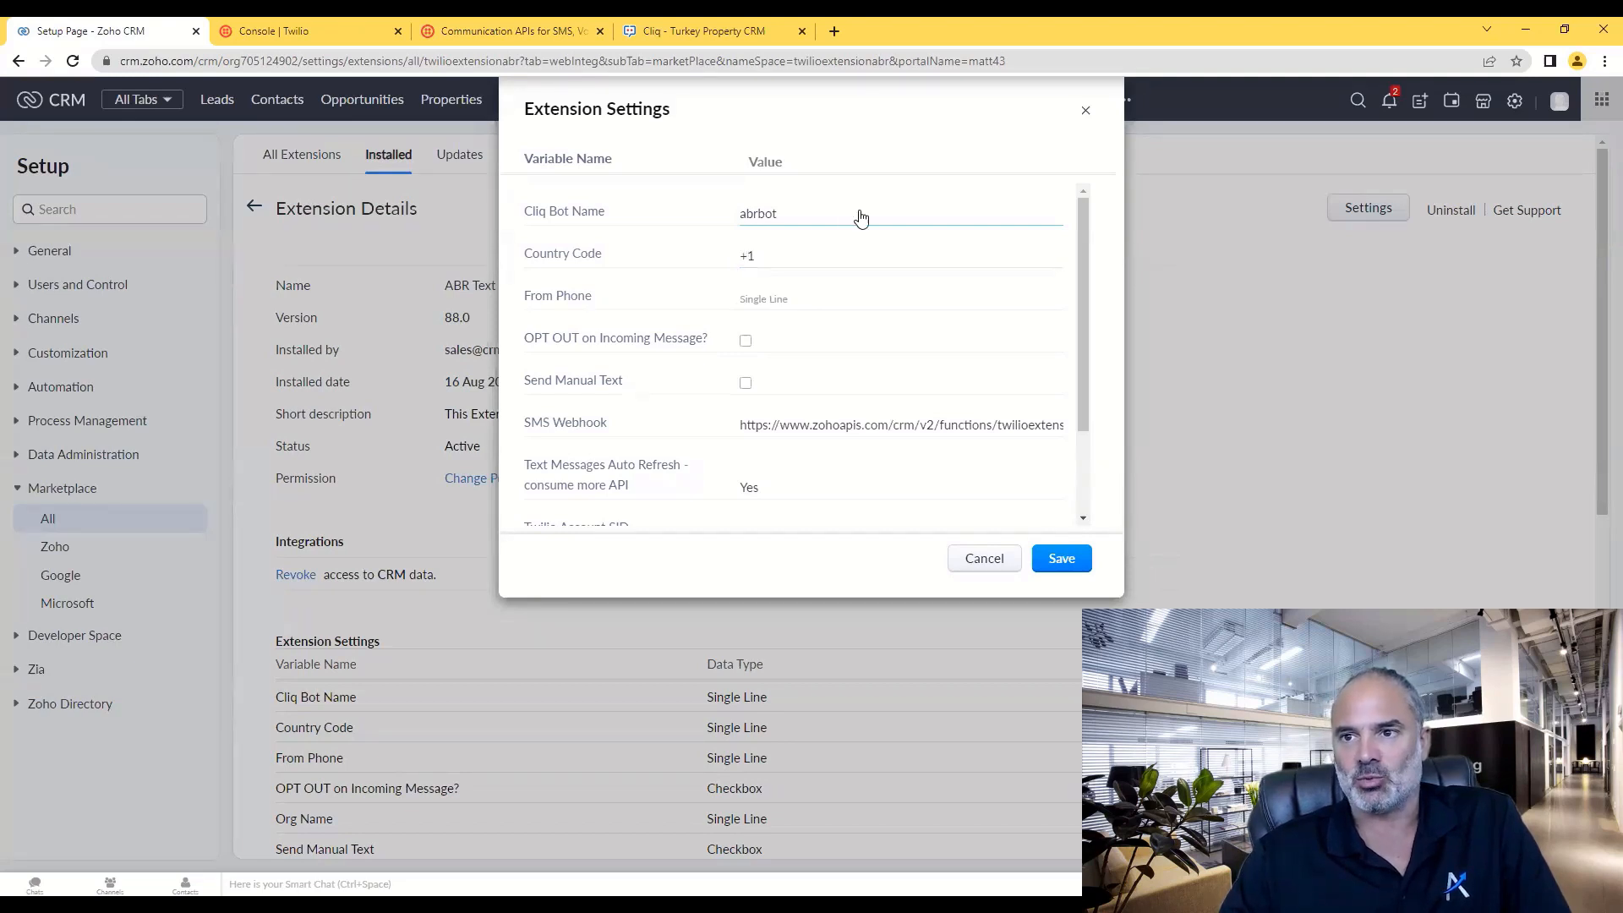
pyautogui.click(747, 257)
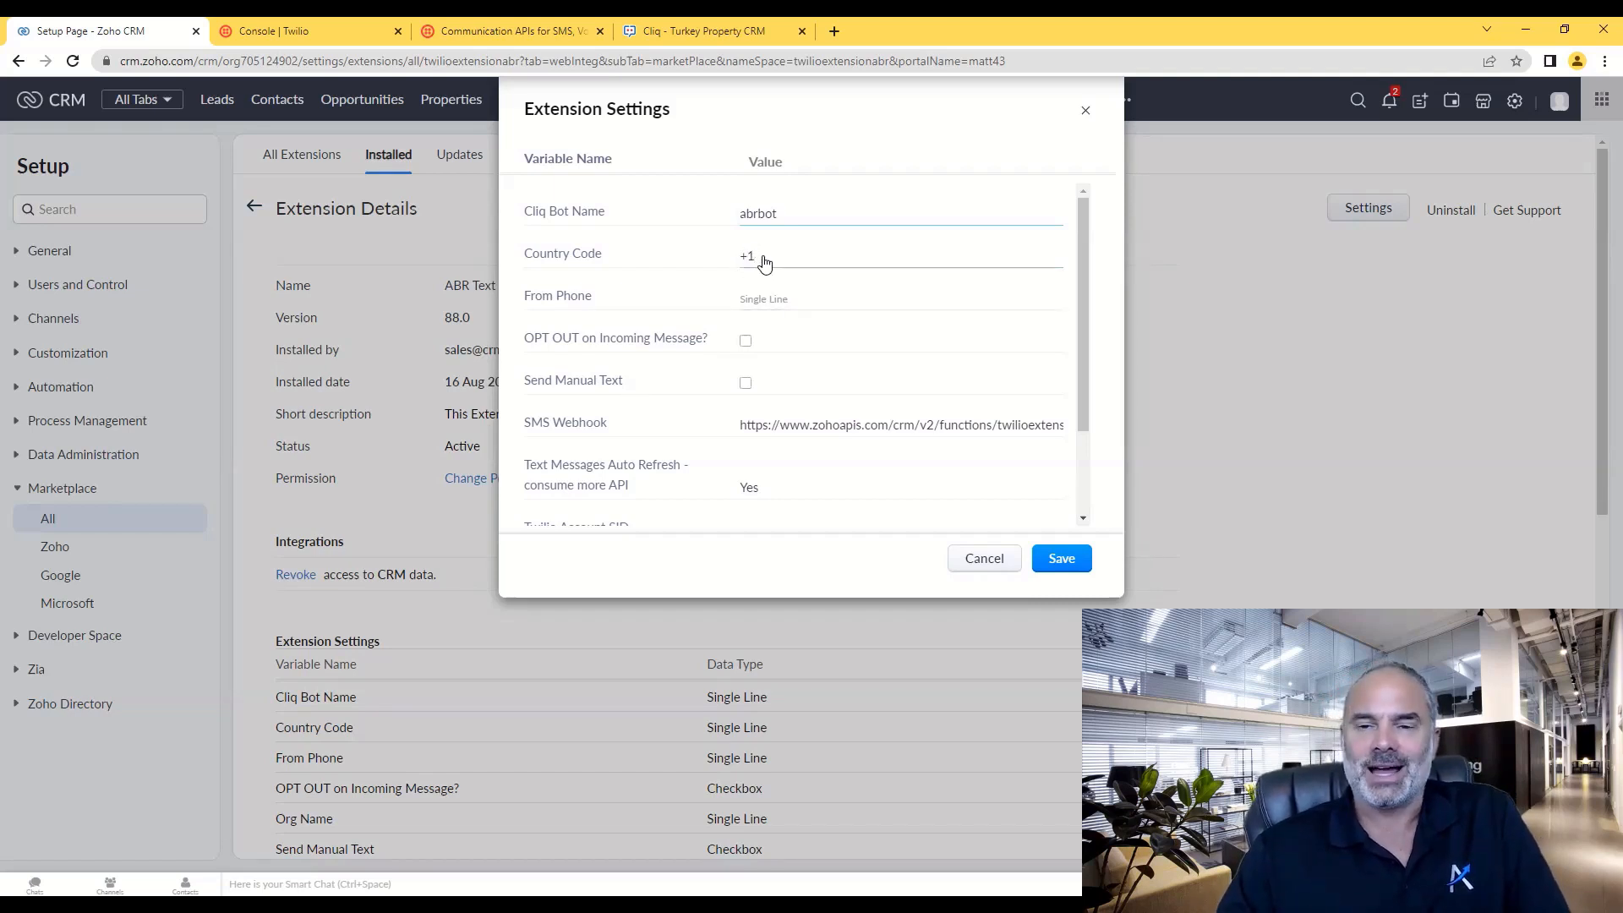
pyautogui.click(834, 31)
# - Load Zoho CRM and open the test lead's record from the Leads list
pyautogui.write('crm')
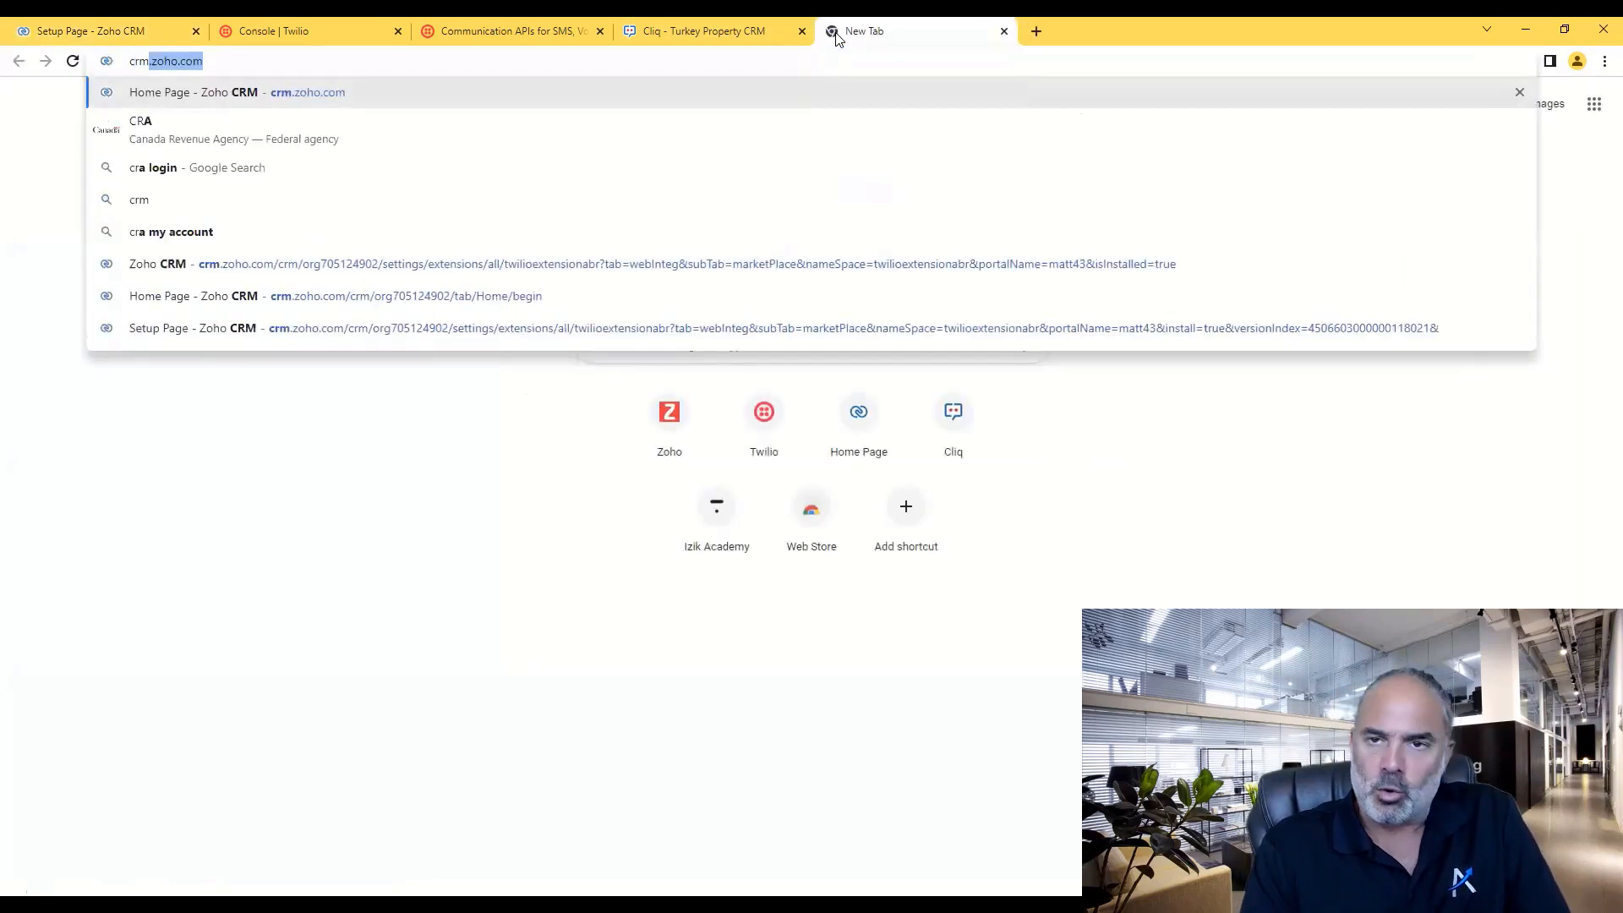
pyautogui.press('Return')
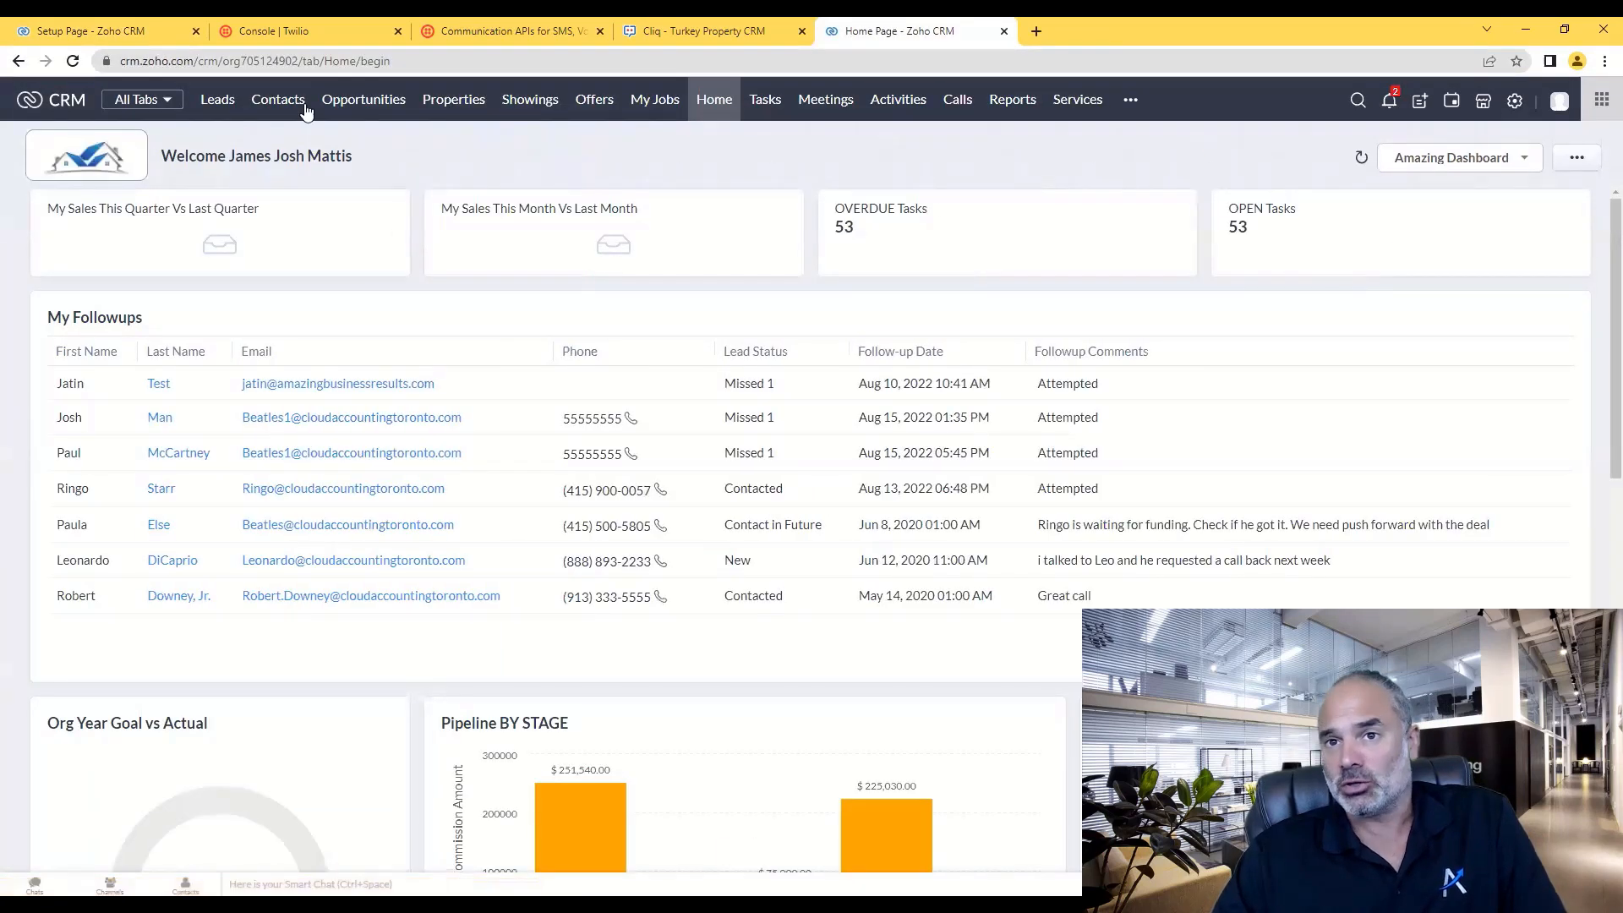
pyautogui.click(216, 101)
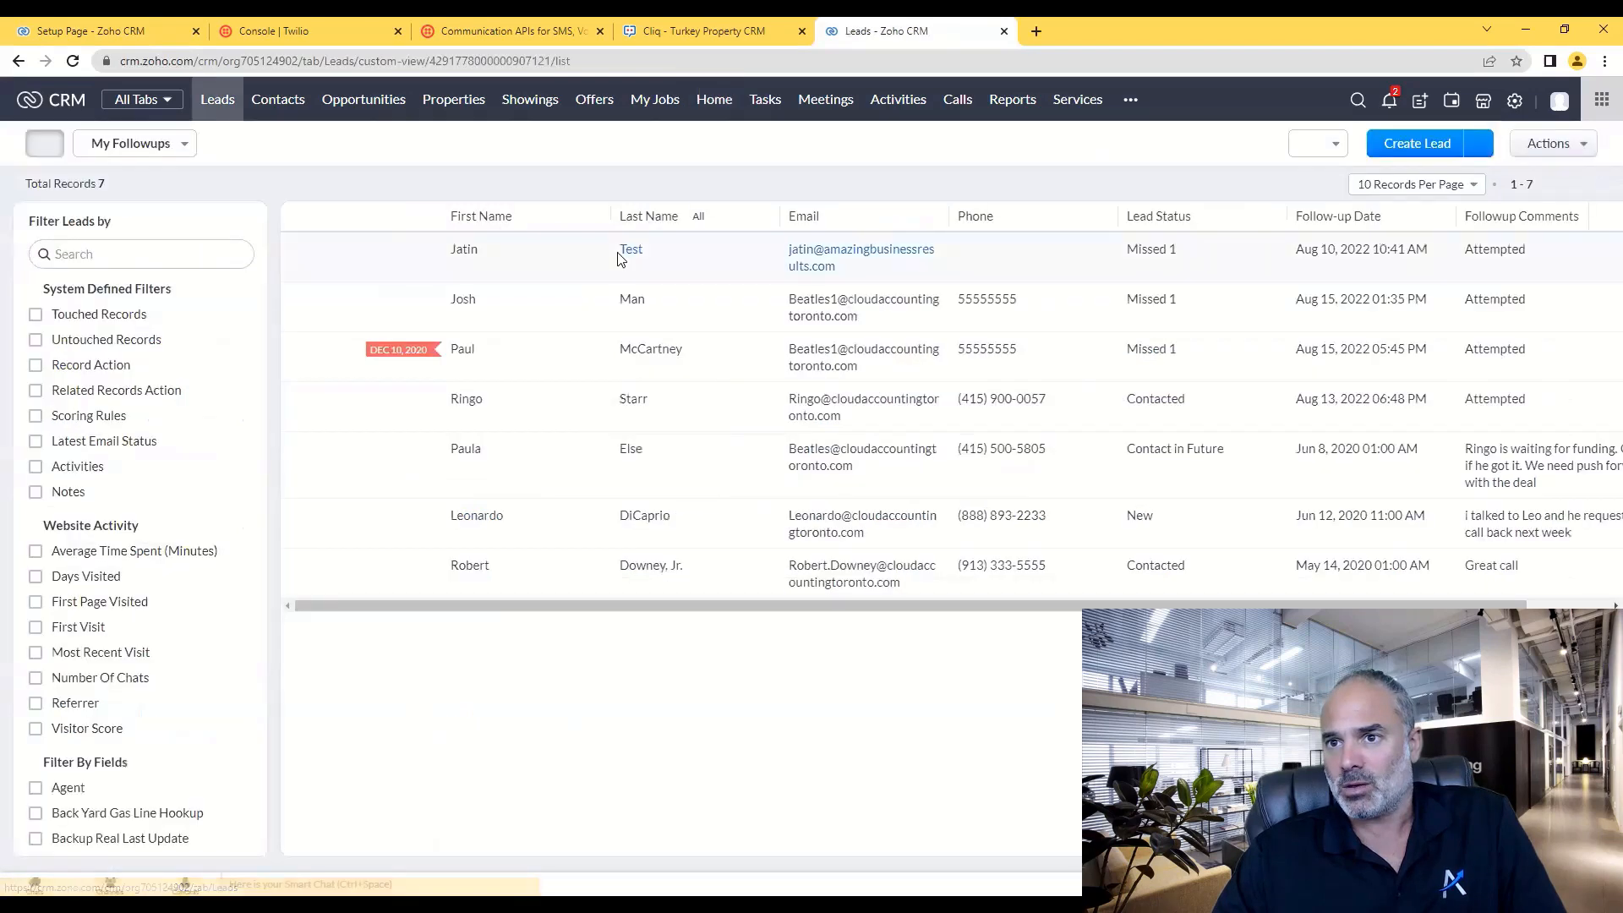
pyautogui.click(583, 262)
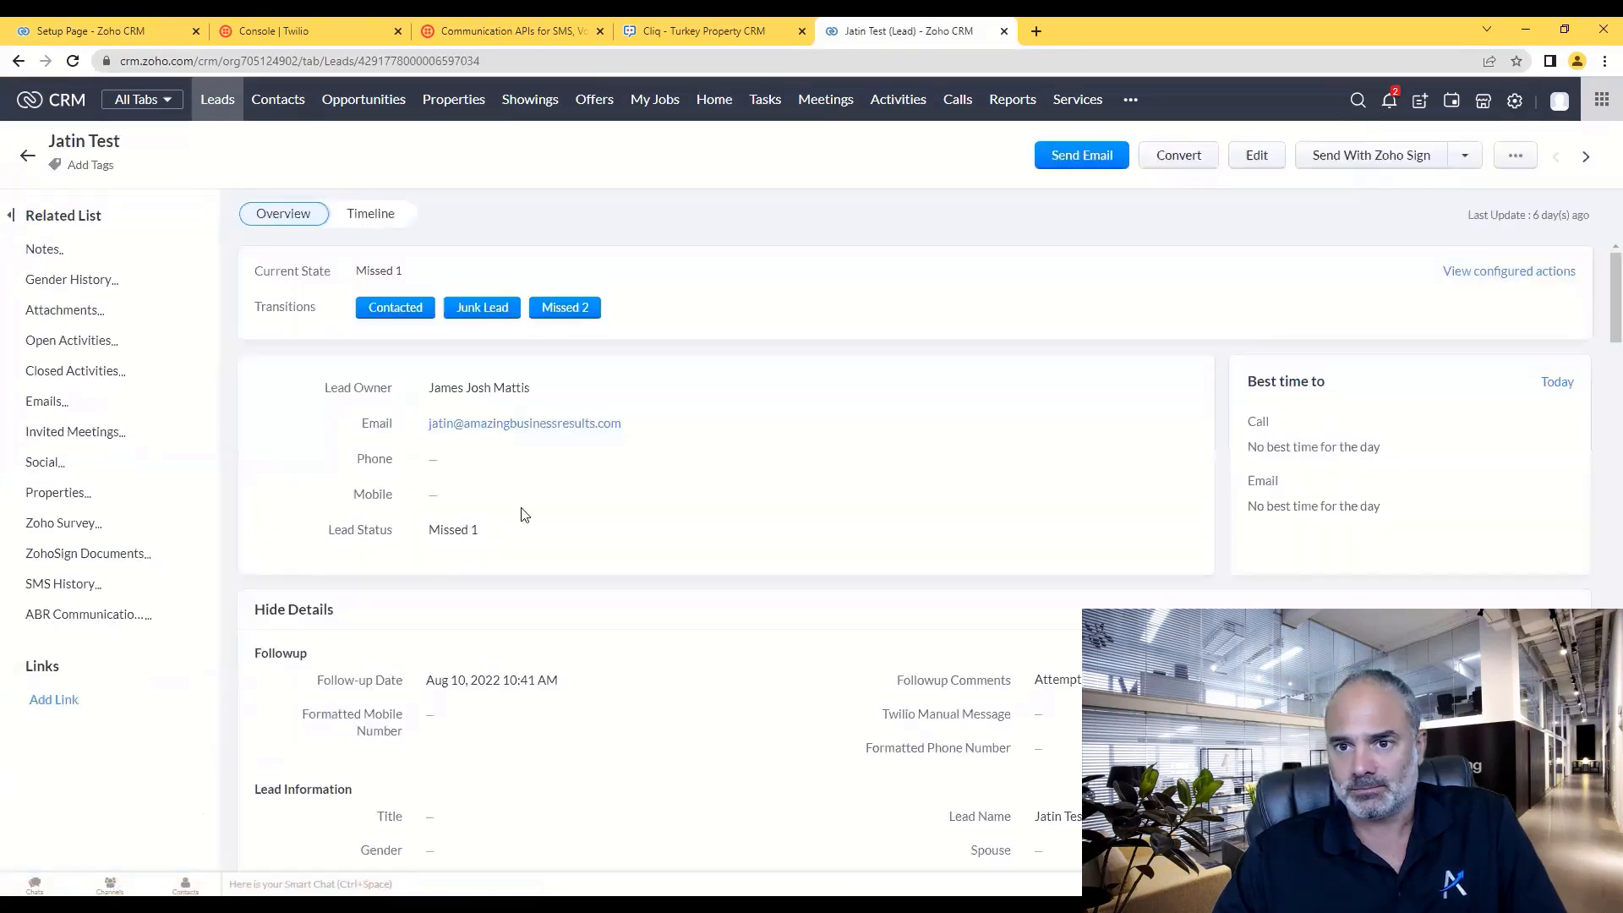
# - Enter the test lead's mobile phone number, then return to the extension settings tab
pyautogui.scroll(-3, 519, 606)
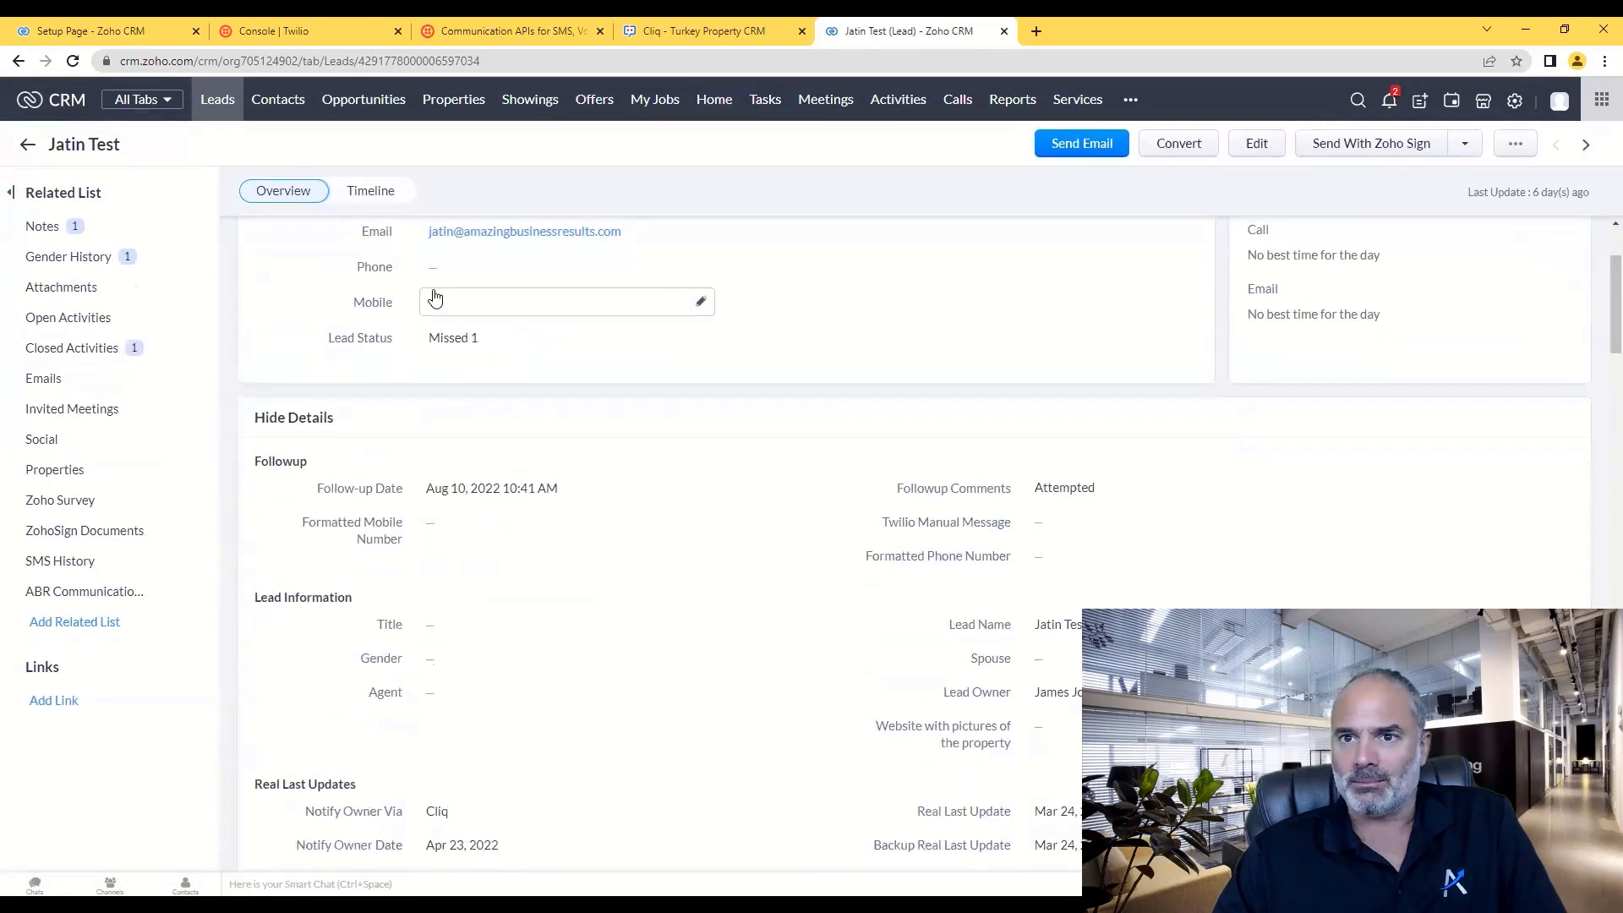
pyautogui.click(436, 302)
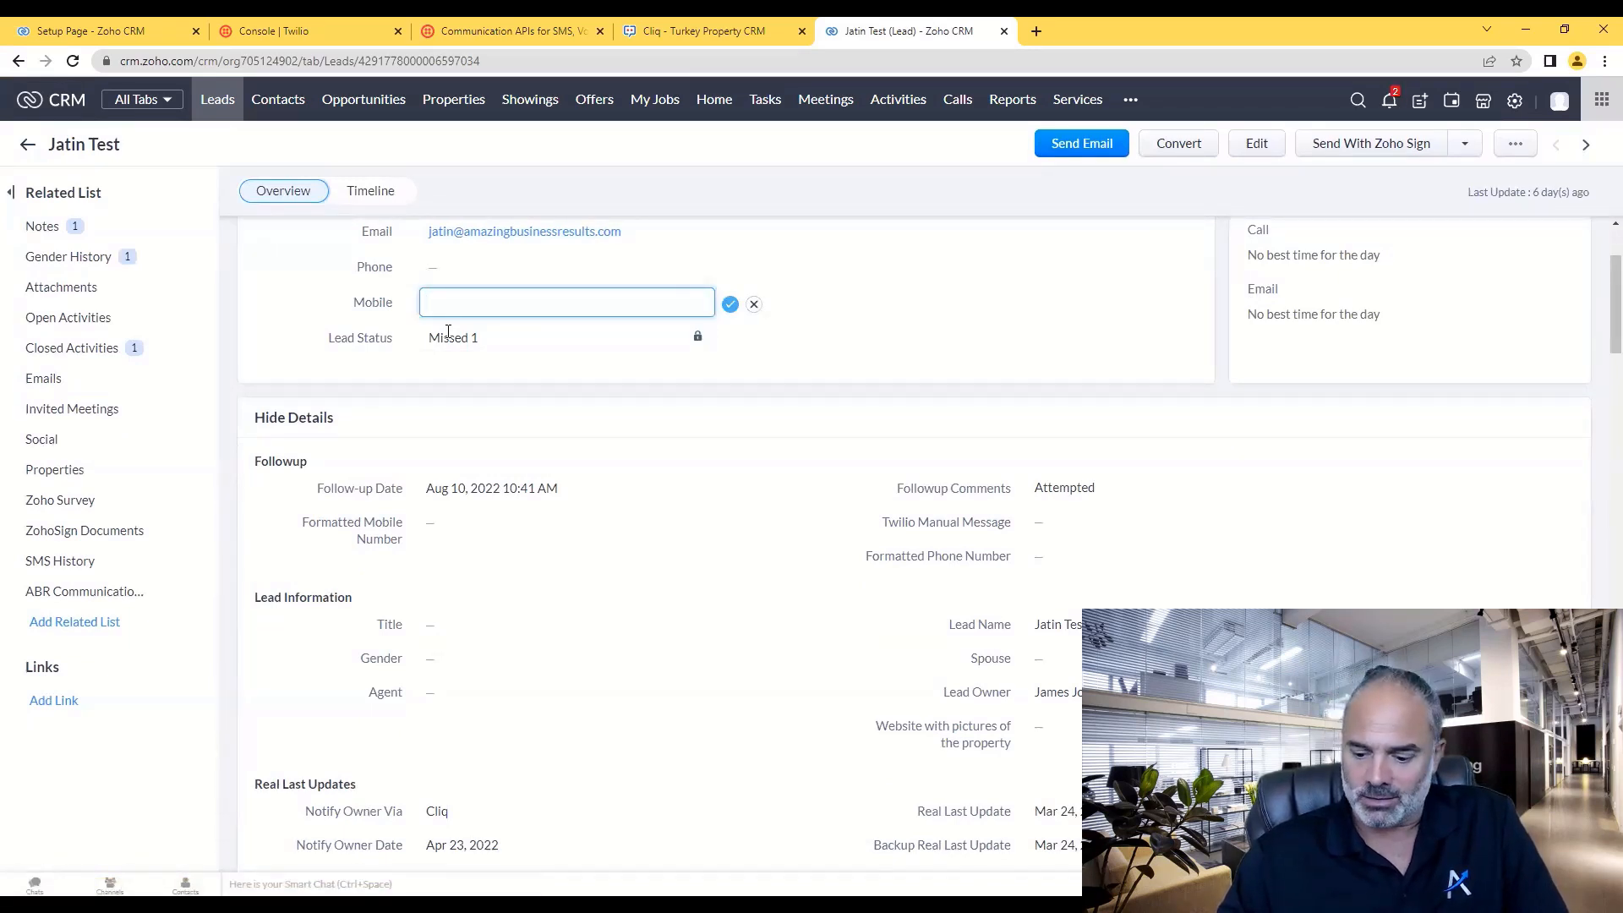
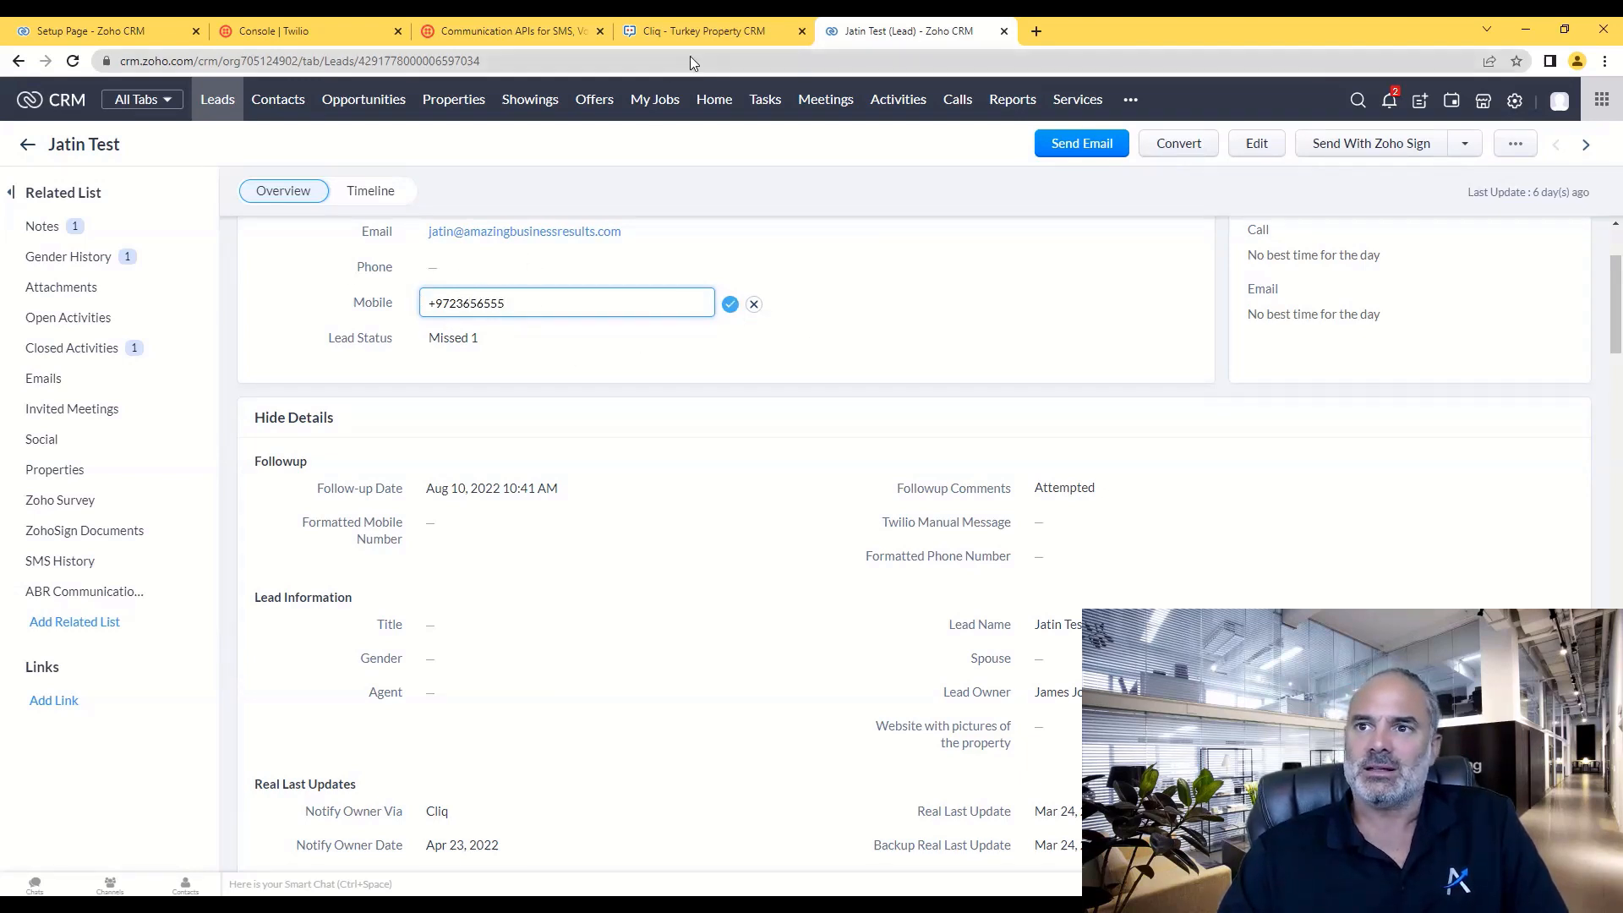
pyautogui.click(91, 33)
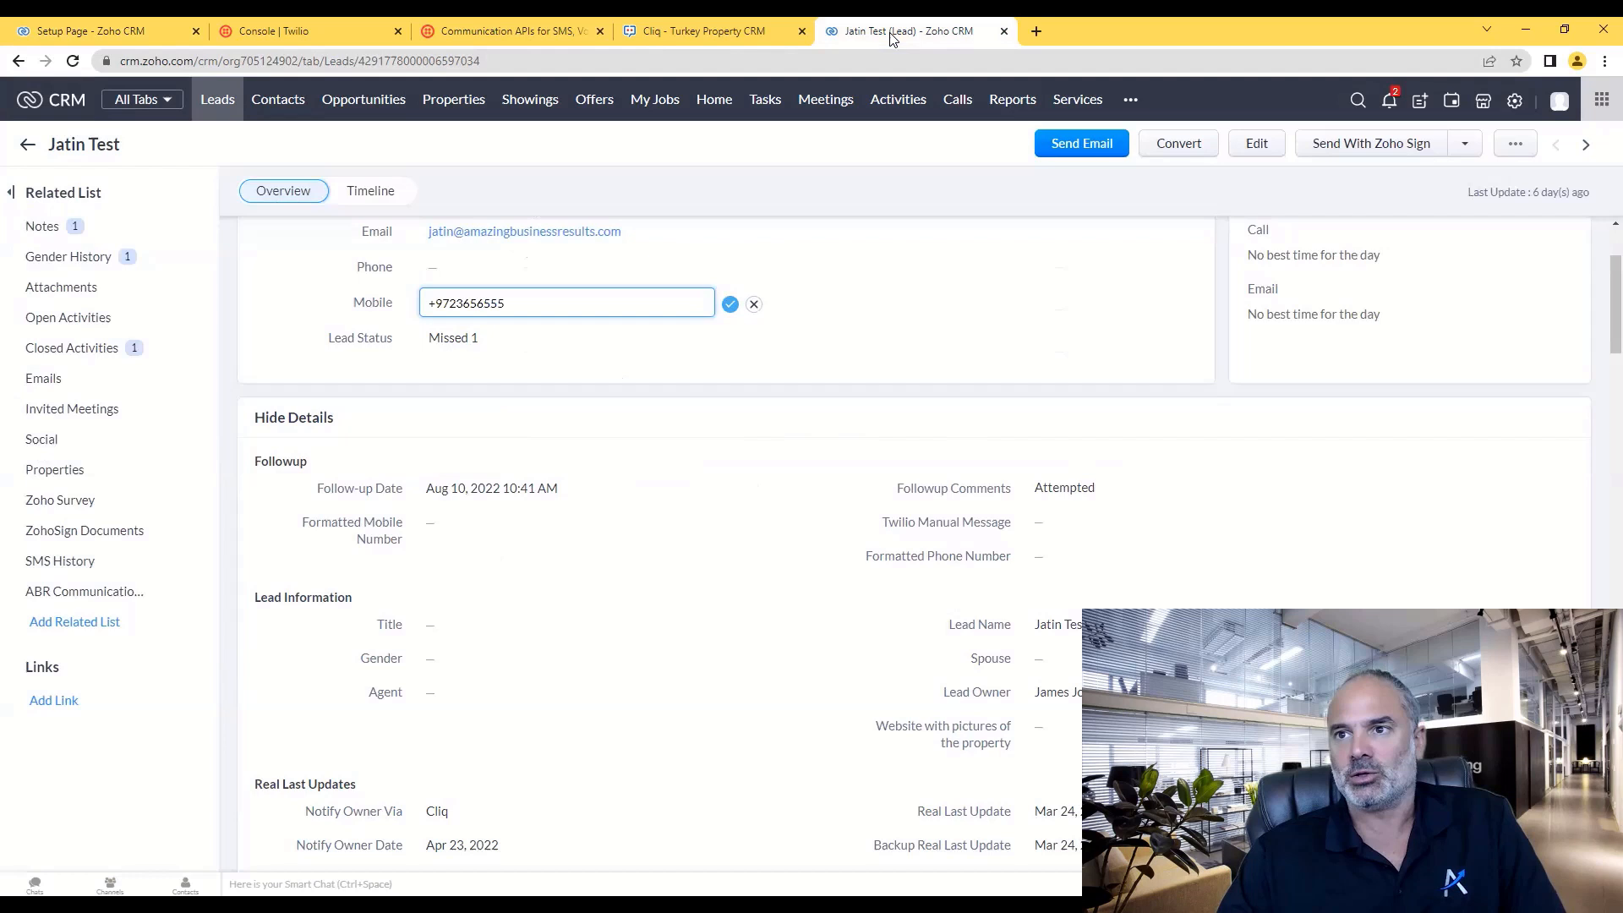
# - Copy the Twilio account's phone number from the Twilio console
pyautogui.click(894, 32)
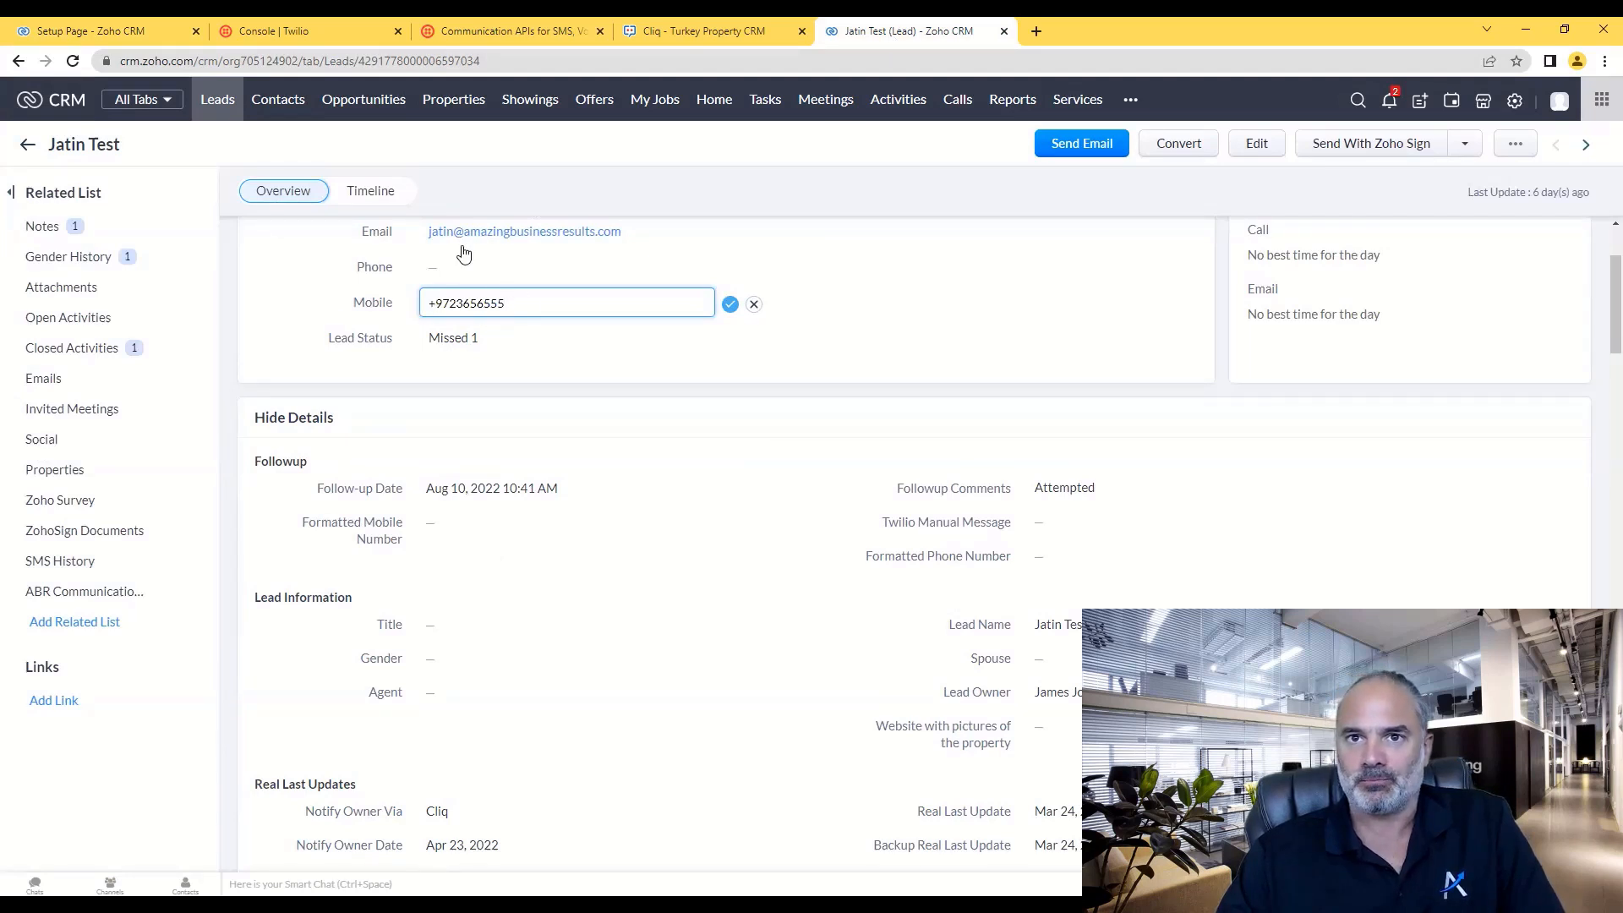
pyautogui.click(107, 32)
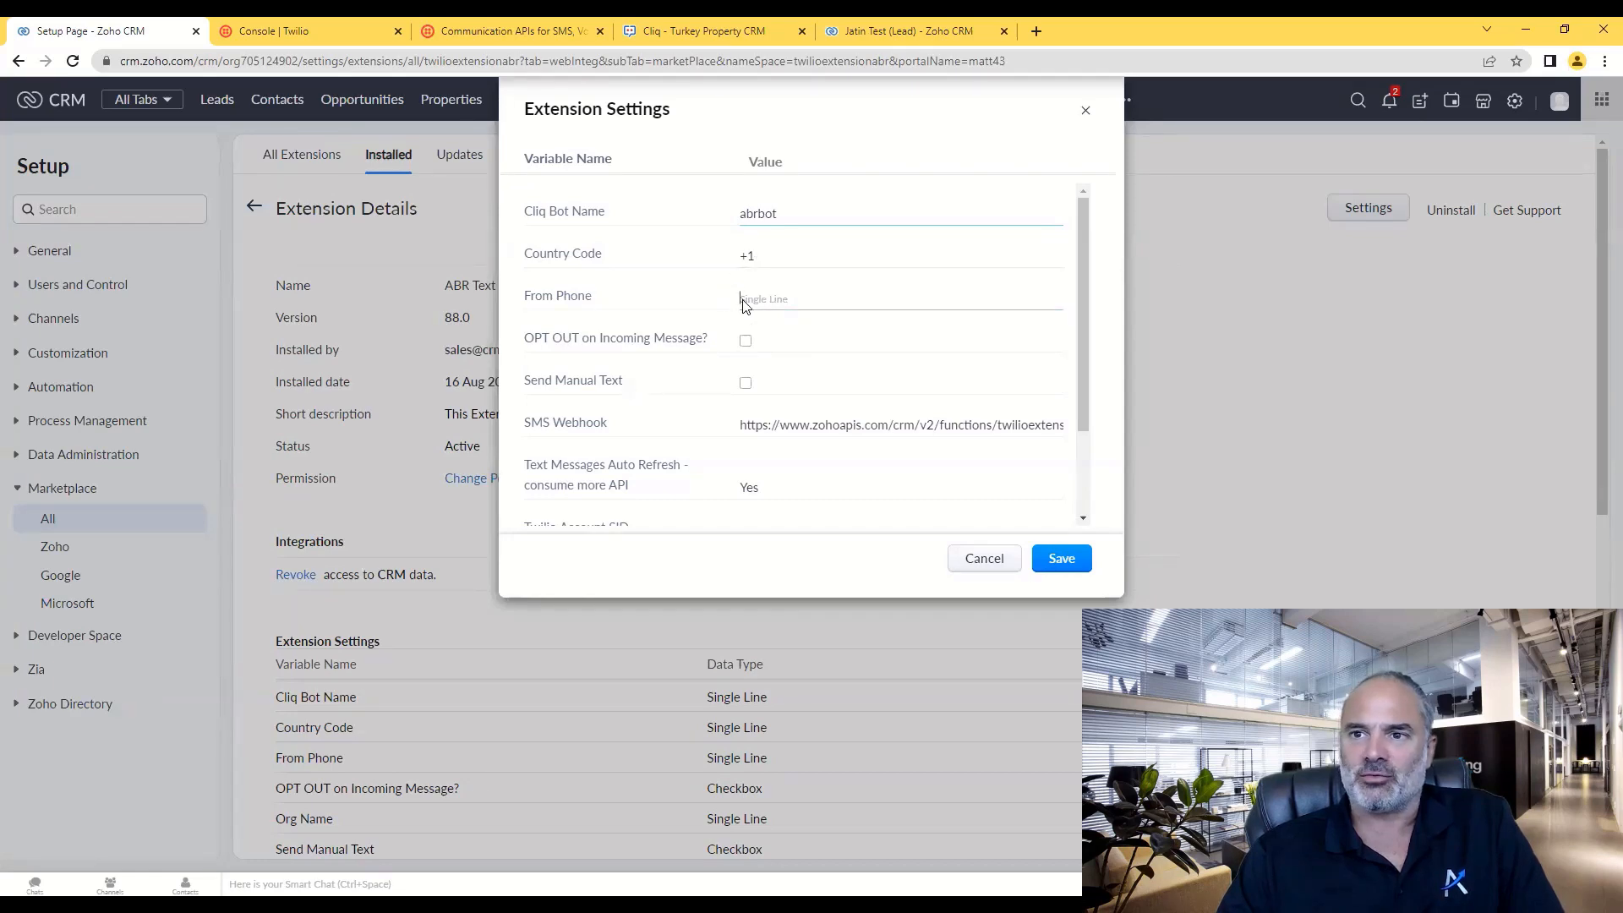
pyautogui.click(304, 31)
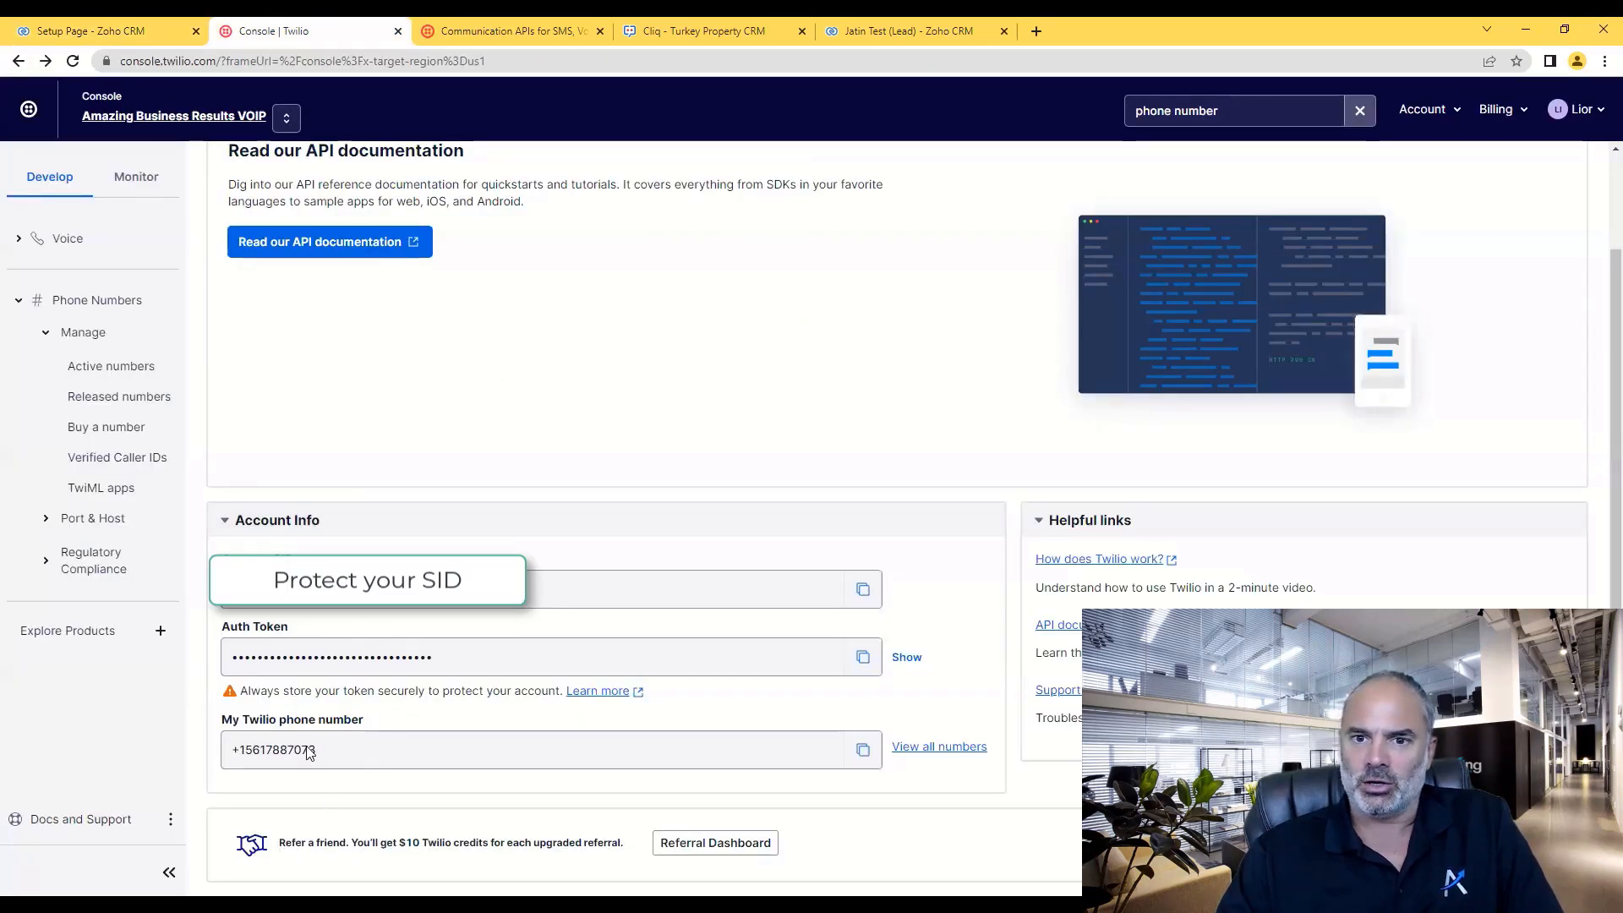
pyautogui.moveTo(314, 749); pyautogui.dragTo(231, 741)
pyautogui.hotkey('ctrl', 'c')
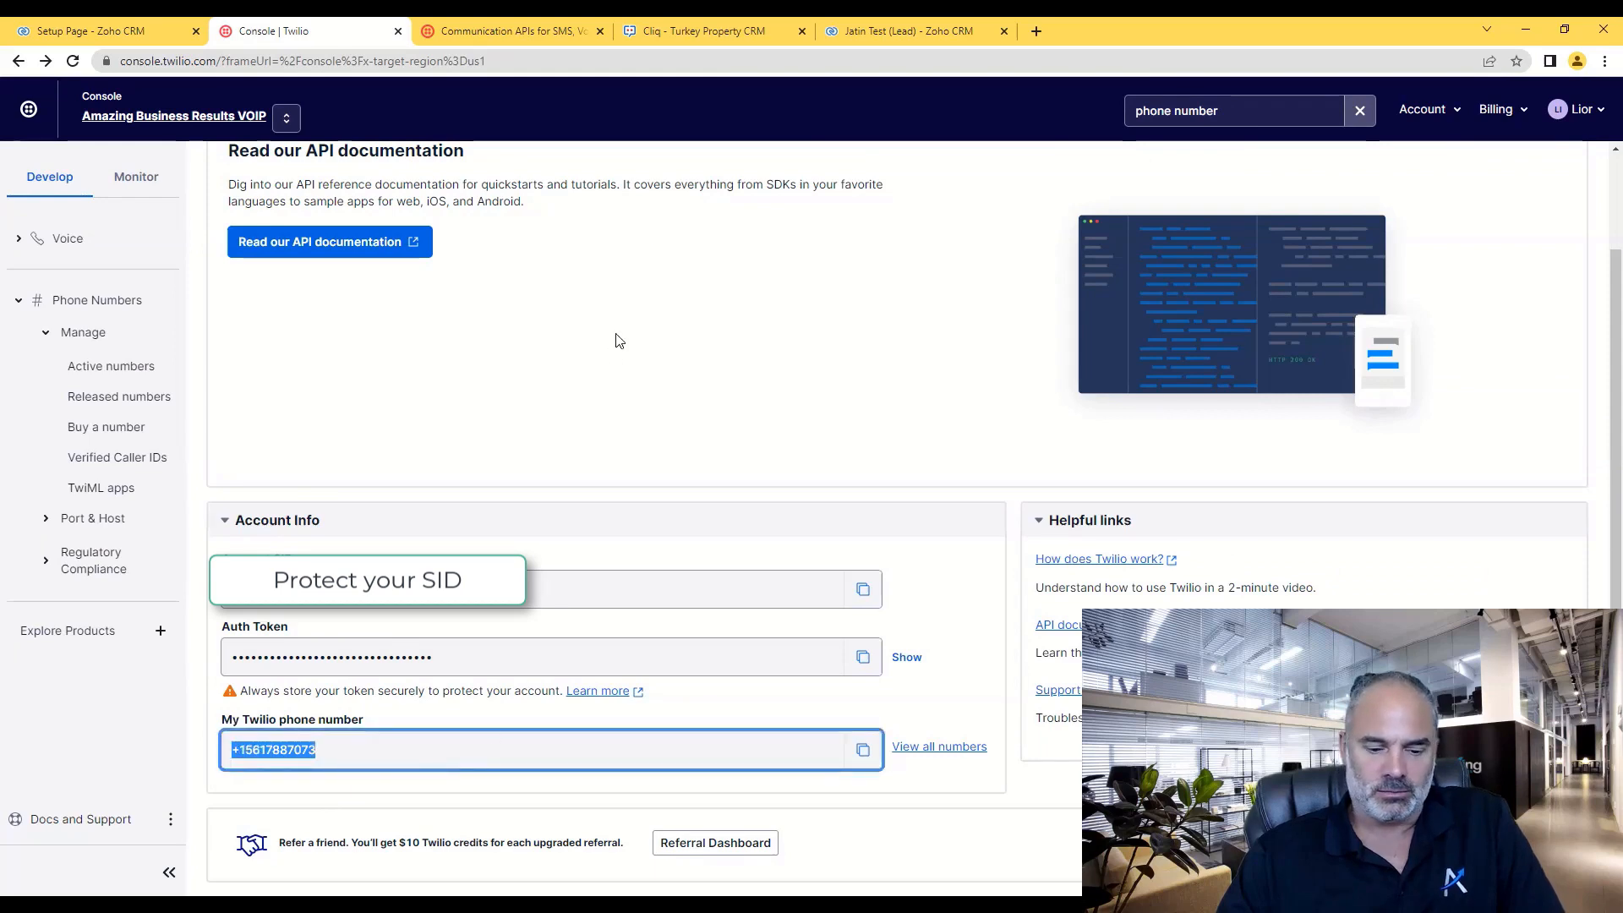
# - Paste the copied Twilio number into the extension's From Phone setting
pyautogui.click(880, 34)
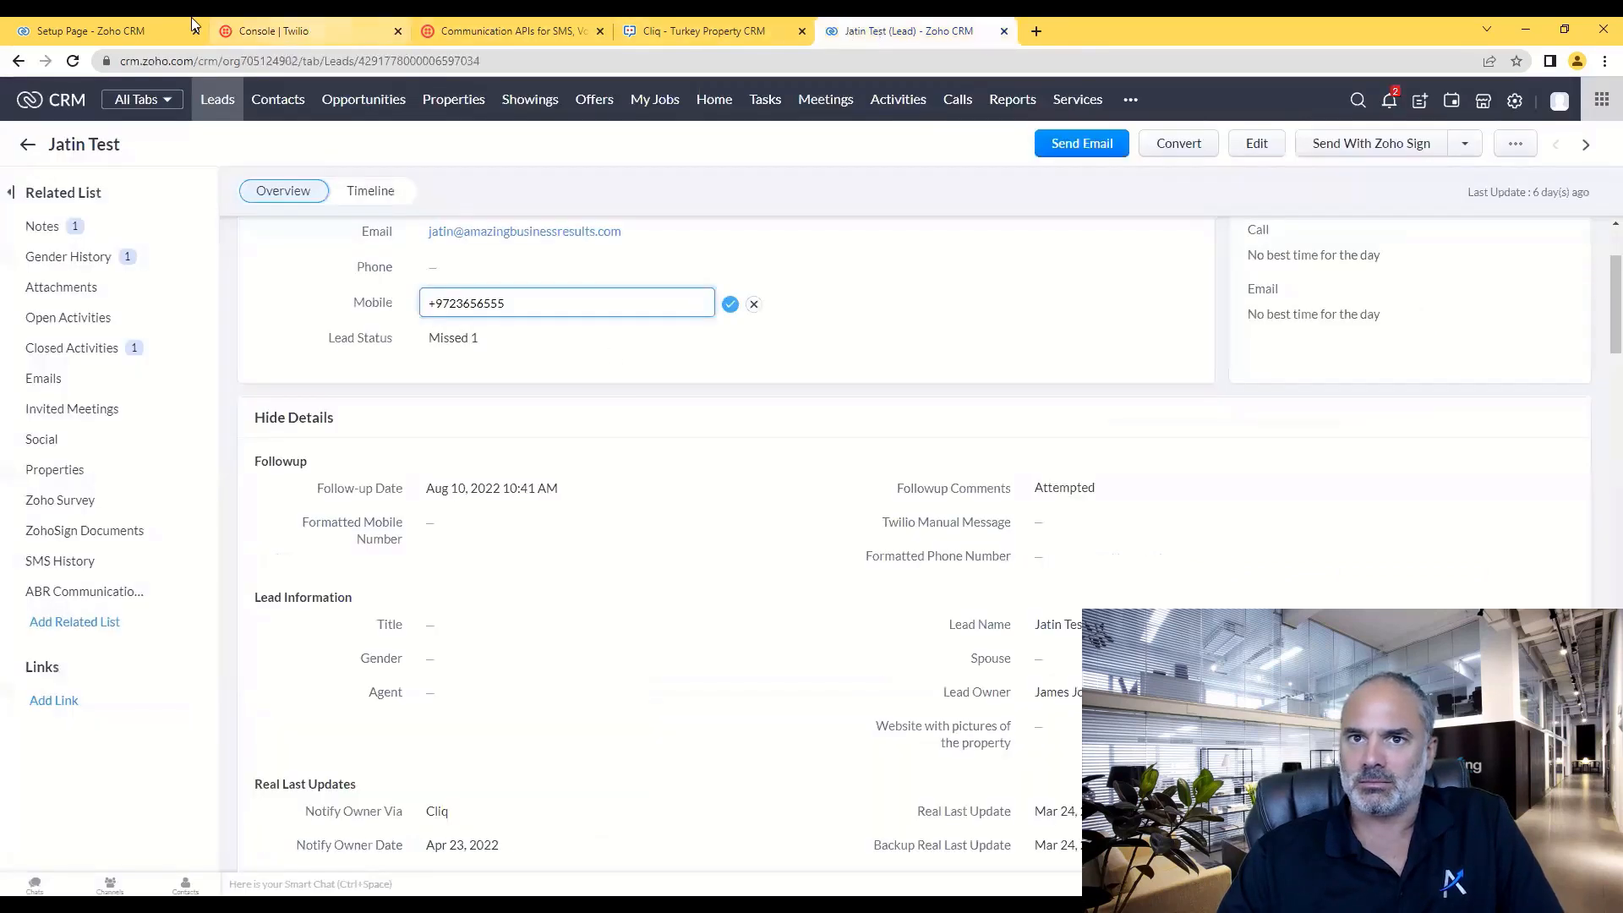
pyautogui.click(93, 30)
pyautogui.click(774, 301)
pyautogui.hotkey('ctrl', 'v')
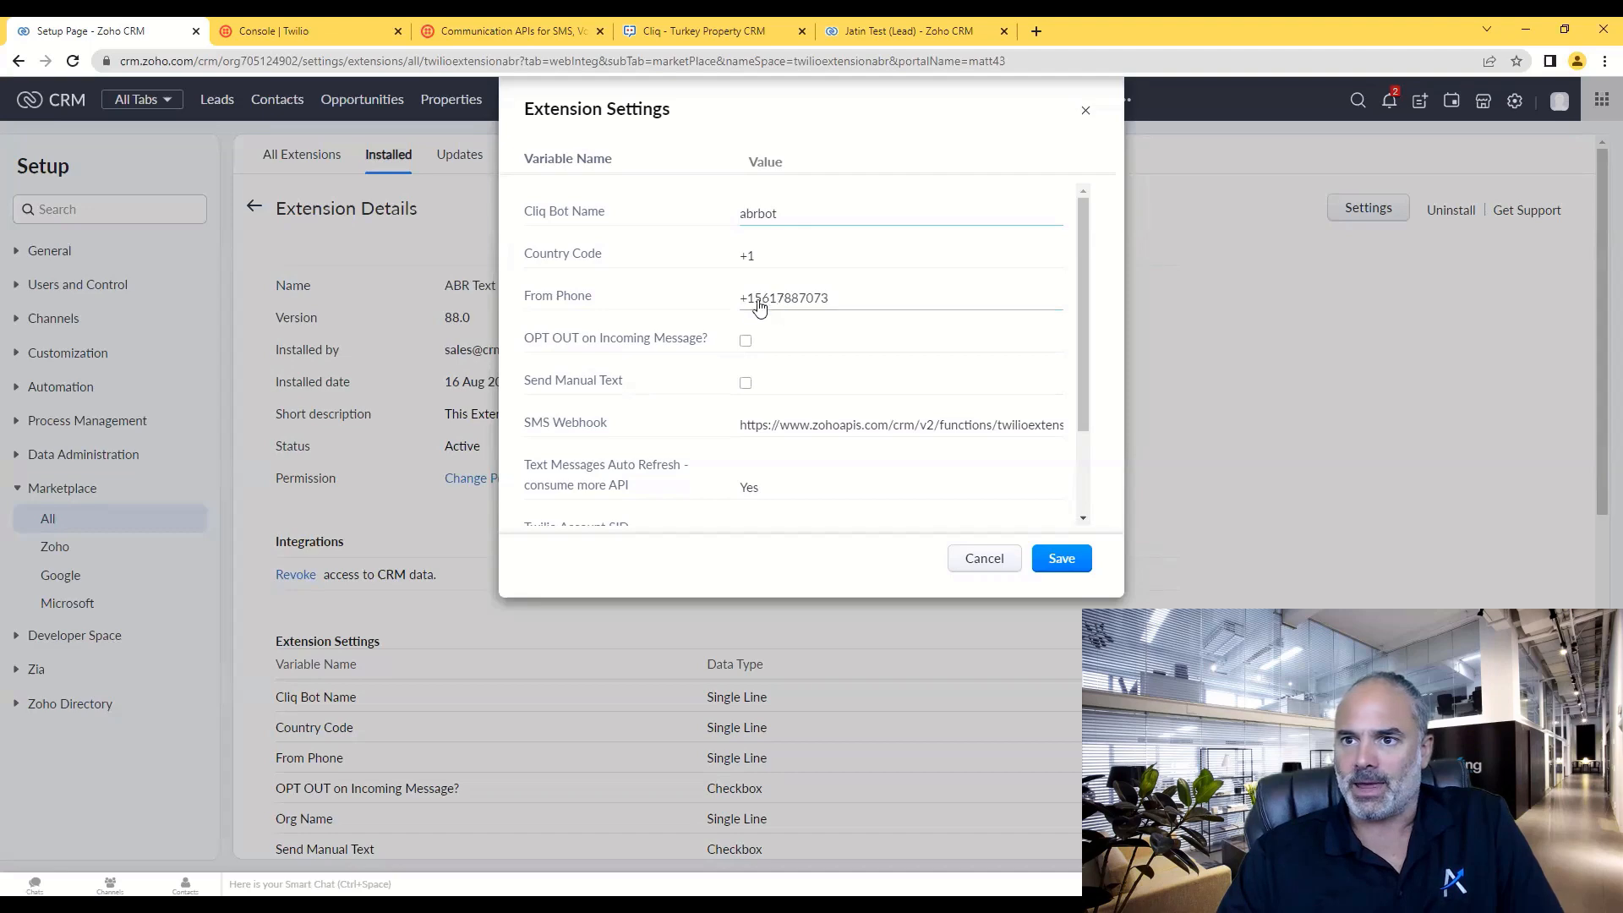
pyautogui.click(880, 40)
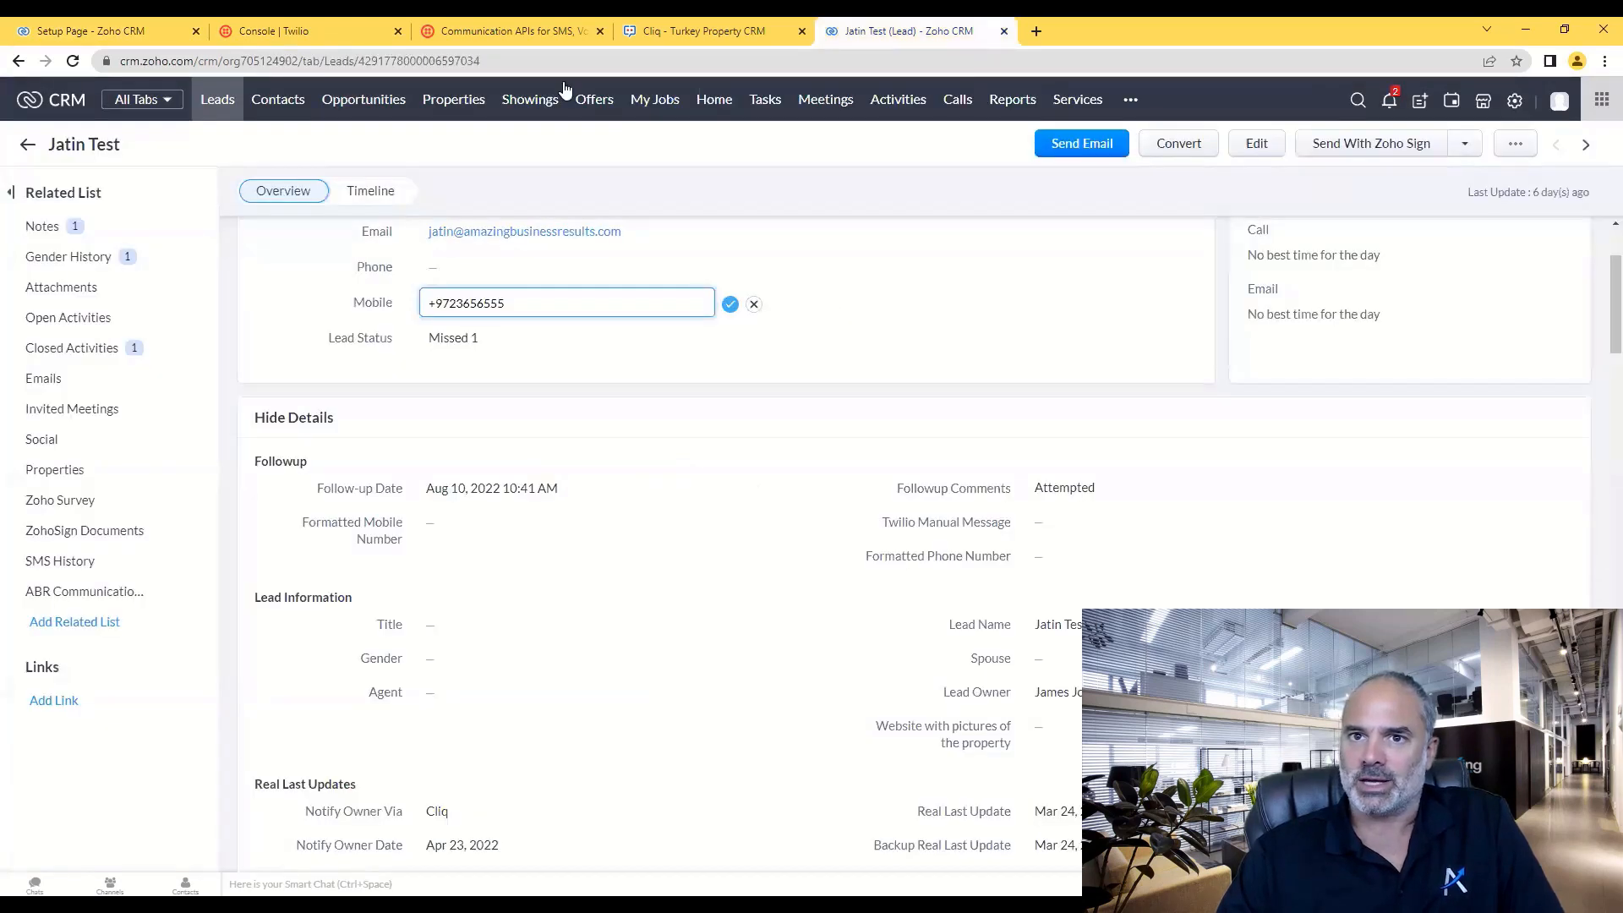
pyautogui.doubleClick(64, 142)
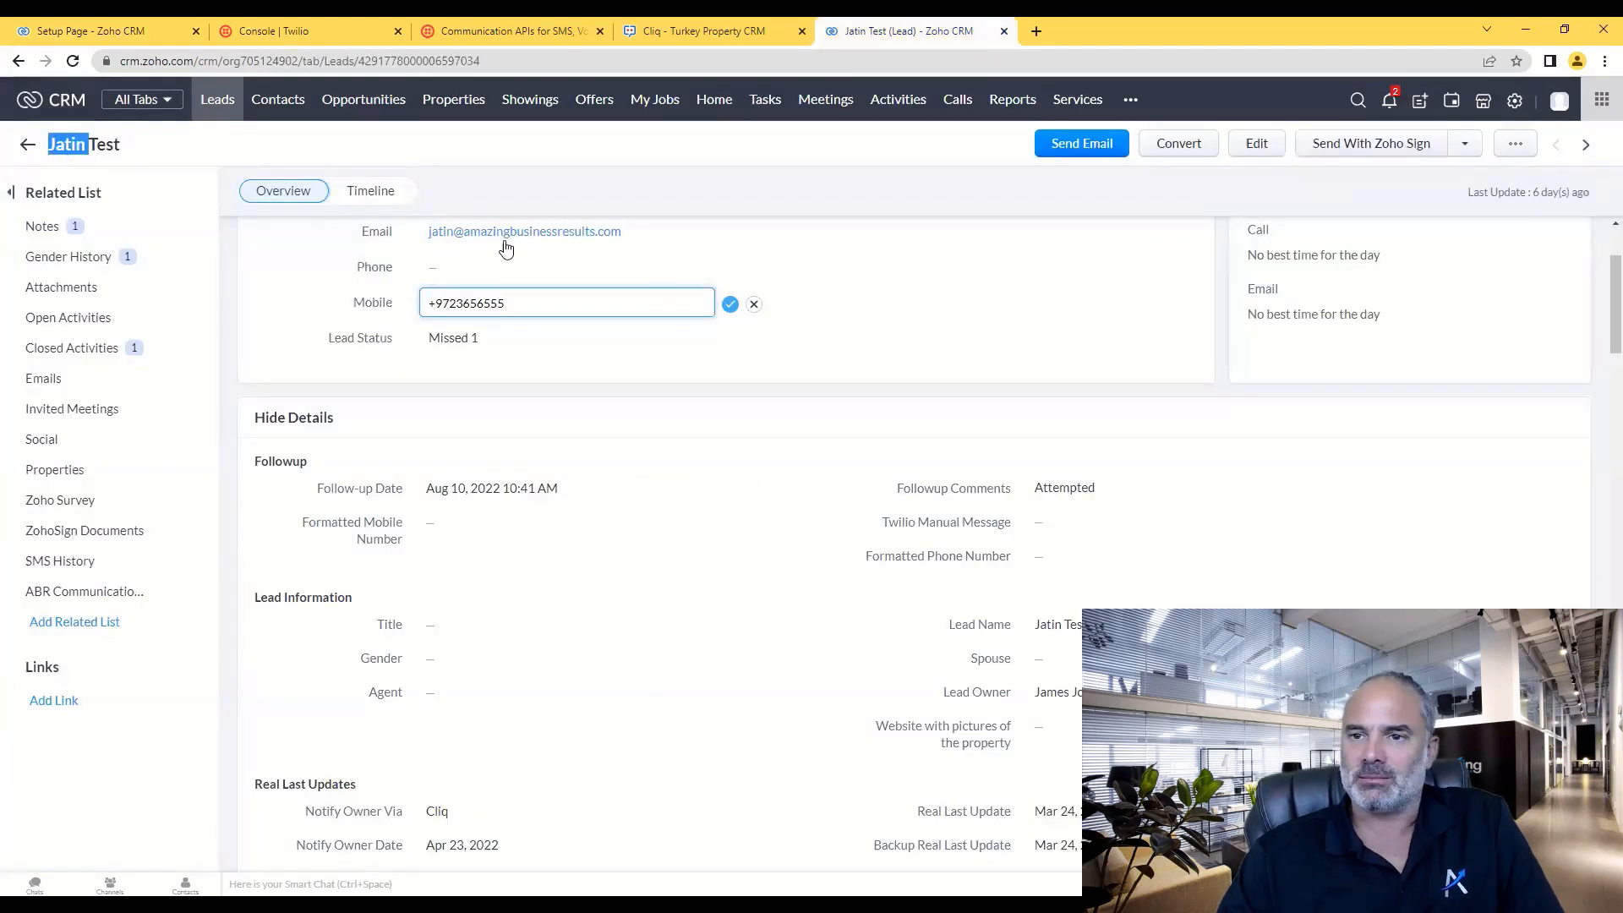
pyautogui.click(137, 28)
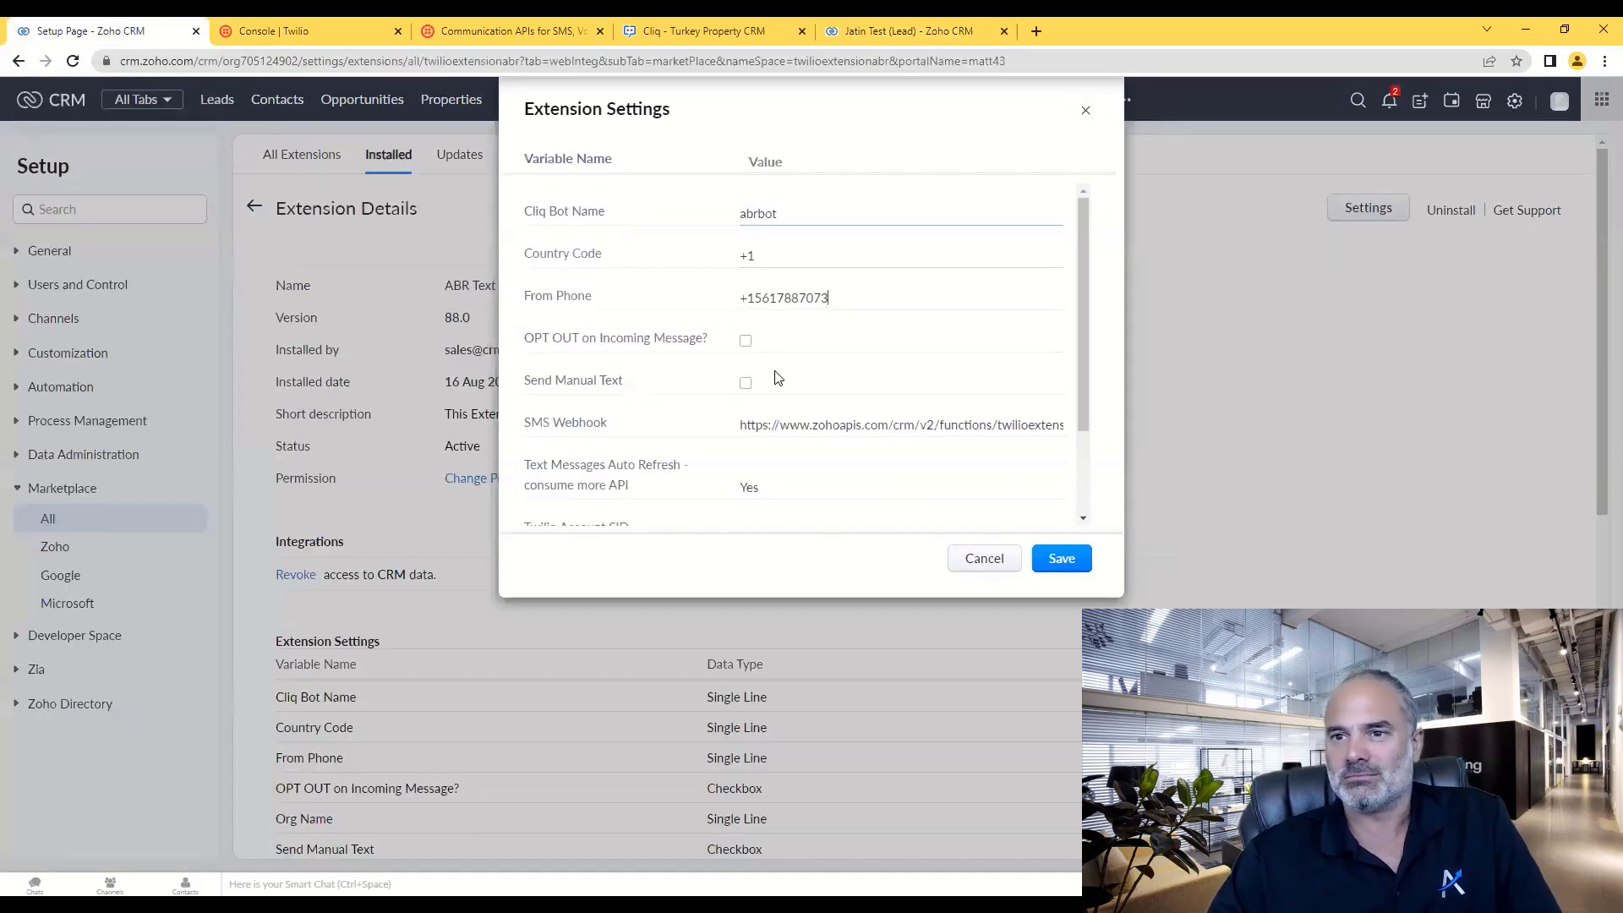
pyautogui.scroll(-1, 810, 321)
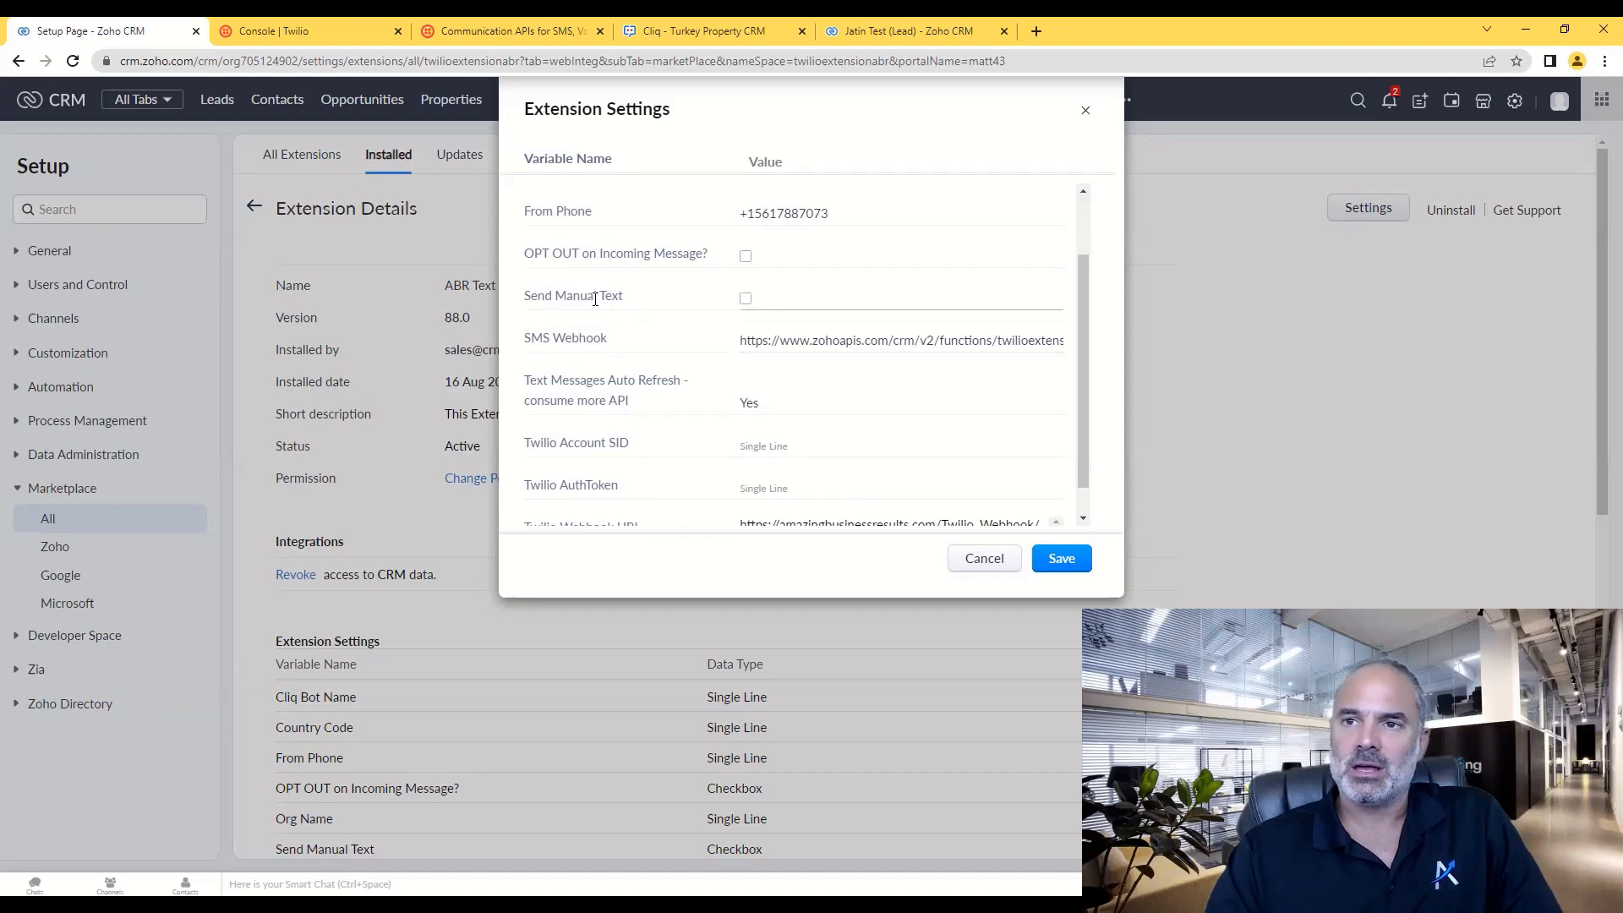
# - Switch from the extension settings to the test lead's record tab
pyautogui.click(903, 33)
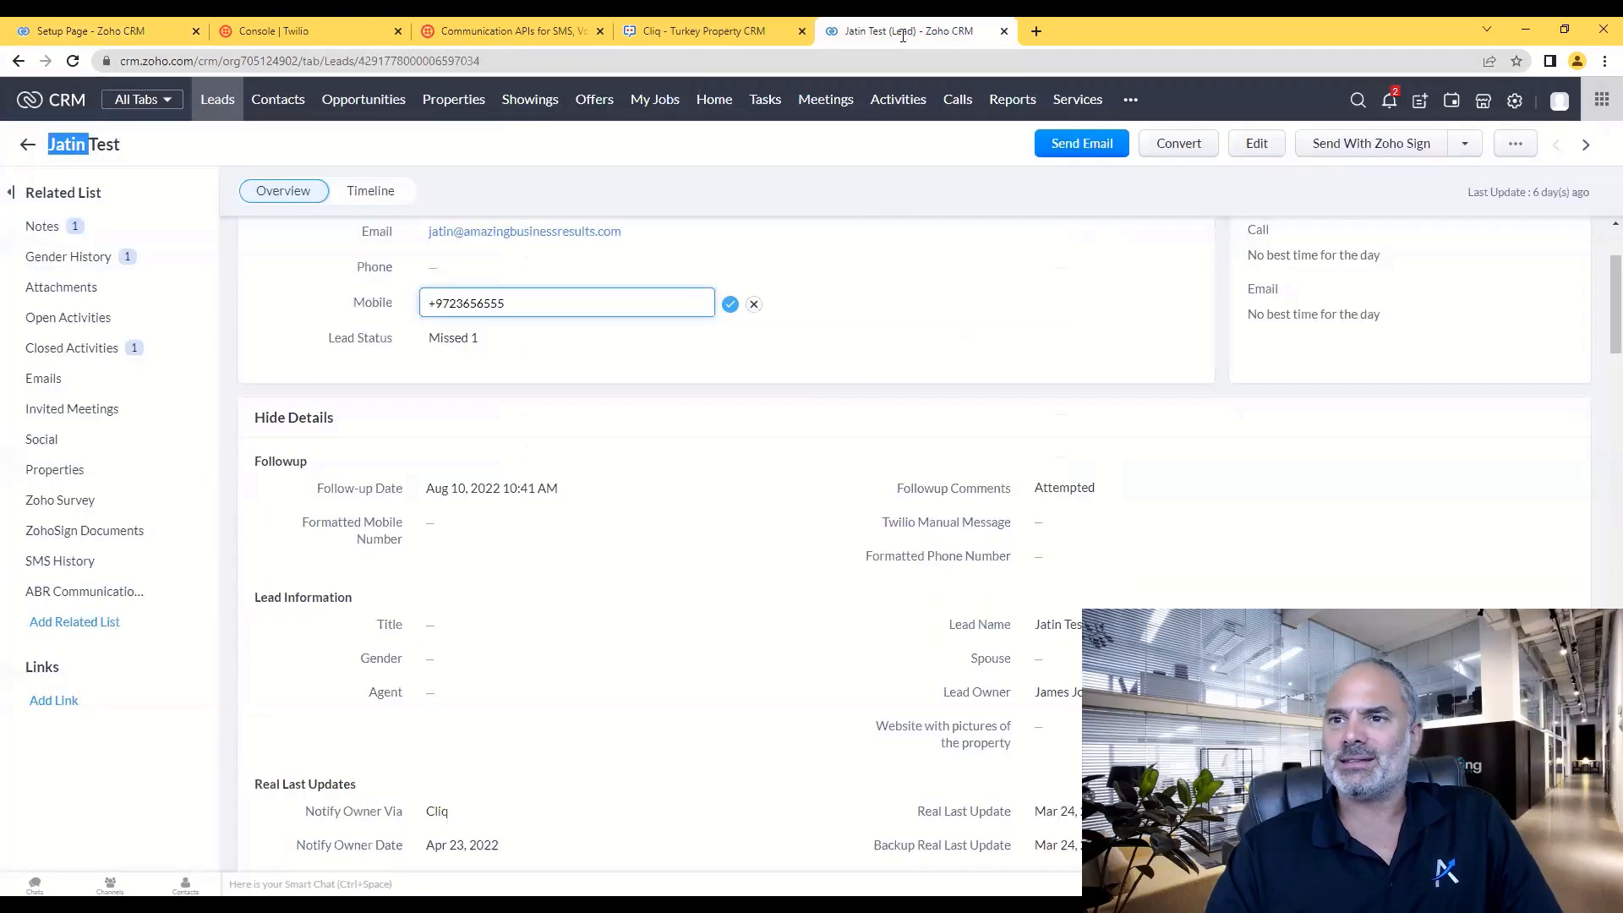
# - Discard the Mobile edit and save a Twilio Manual Message greeting the lead with 'pls close the door'
pyautogui.click(753, 304)
pyautogui.scroll(-1, 845, 333)
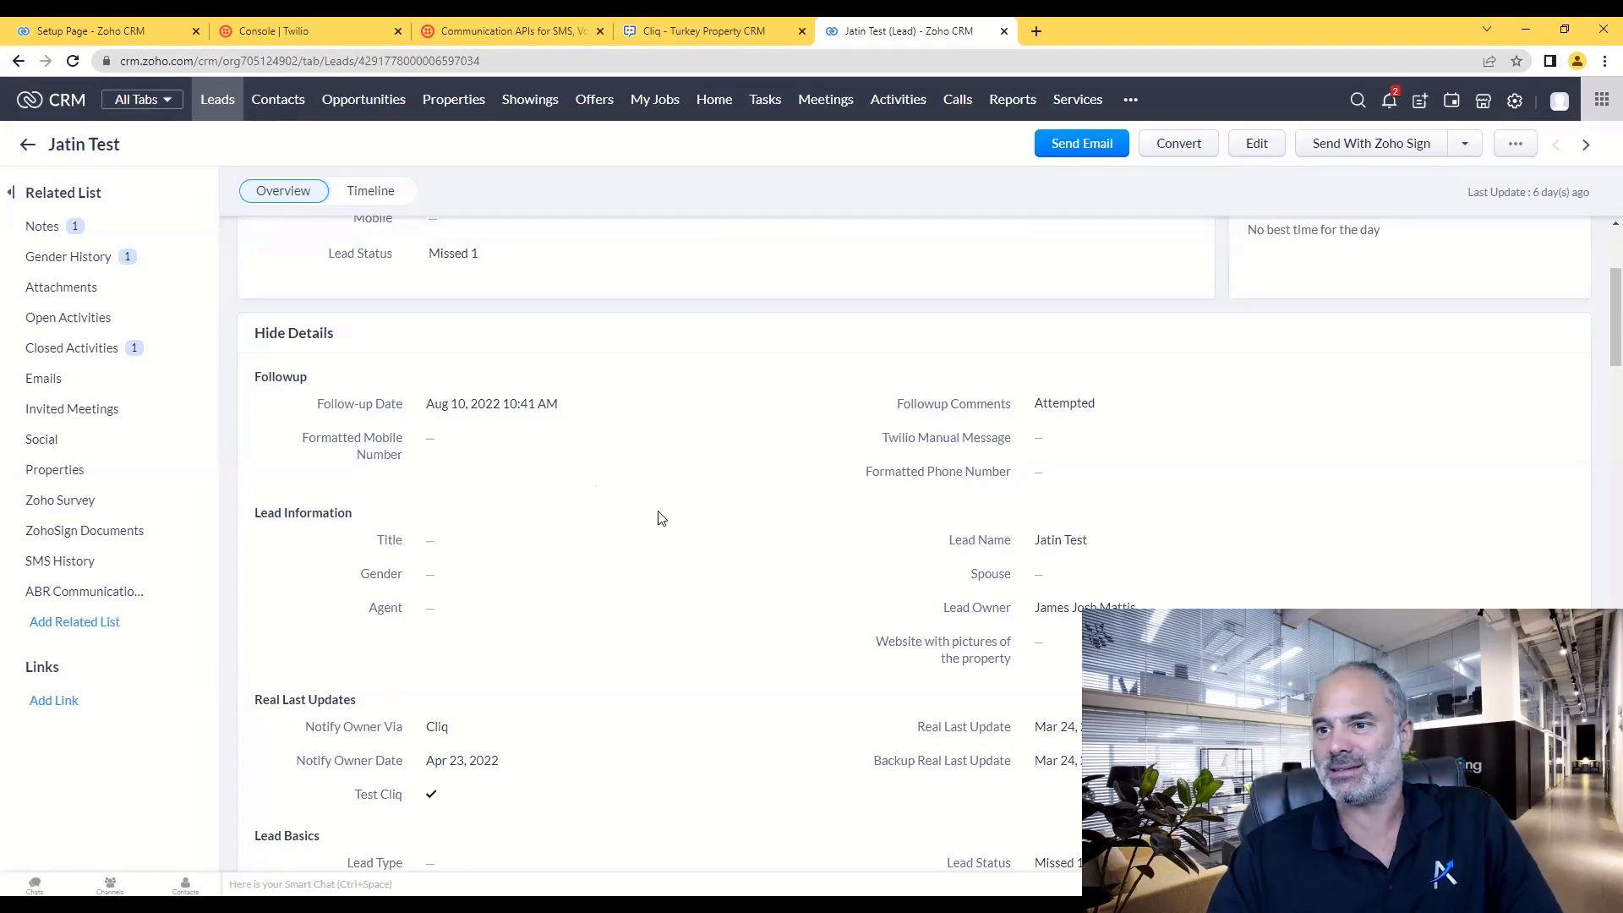
pyautogui.click(1084, 437)
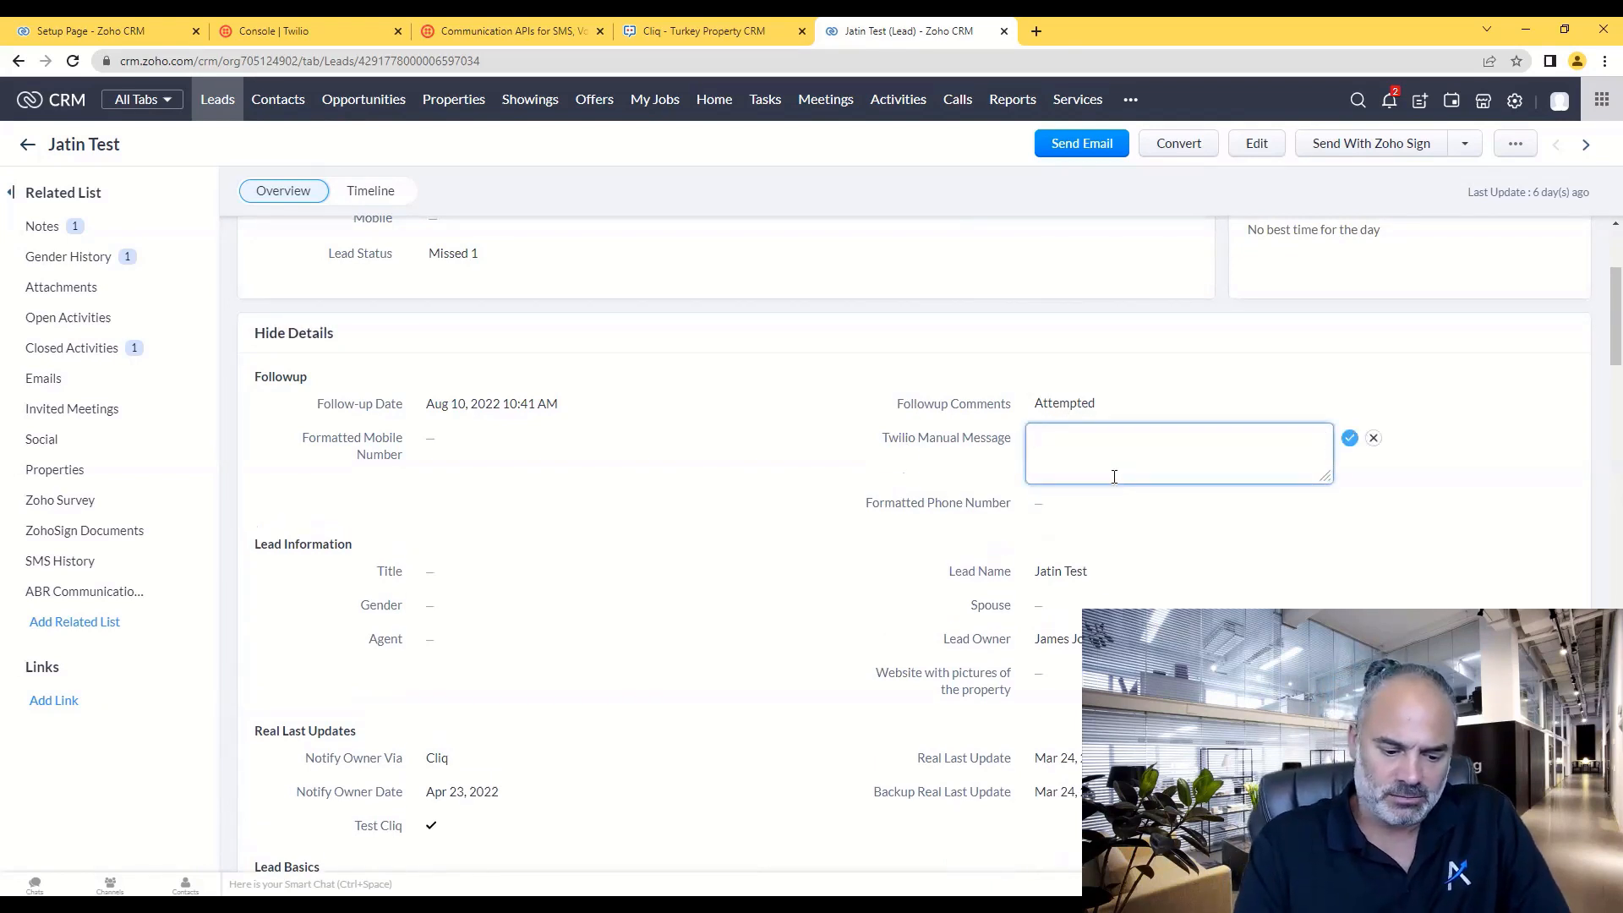
pyautogui.write('Hello')
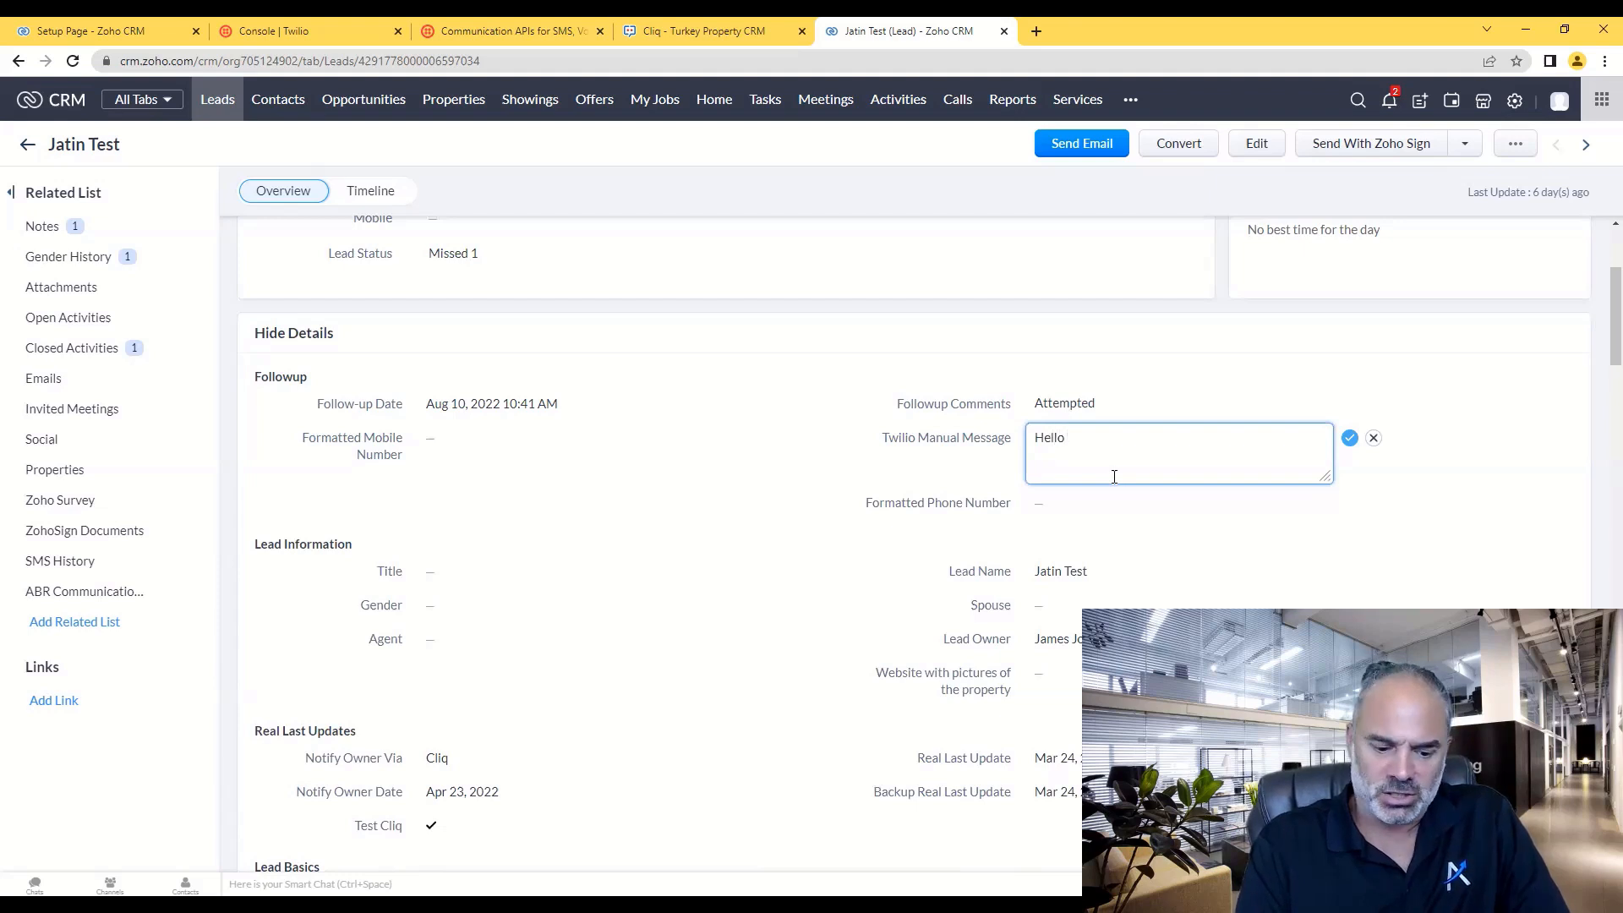
pyautogui.write(' Lior, pls close the')
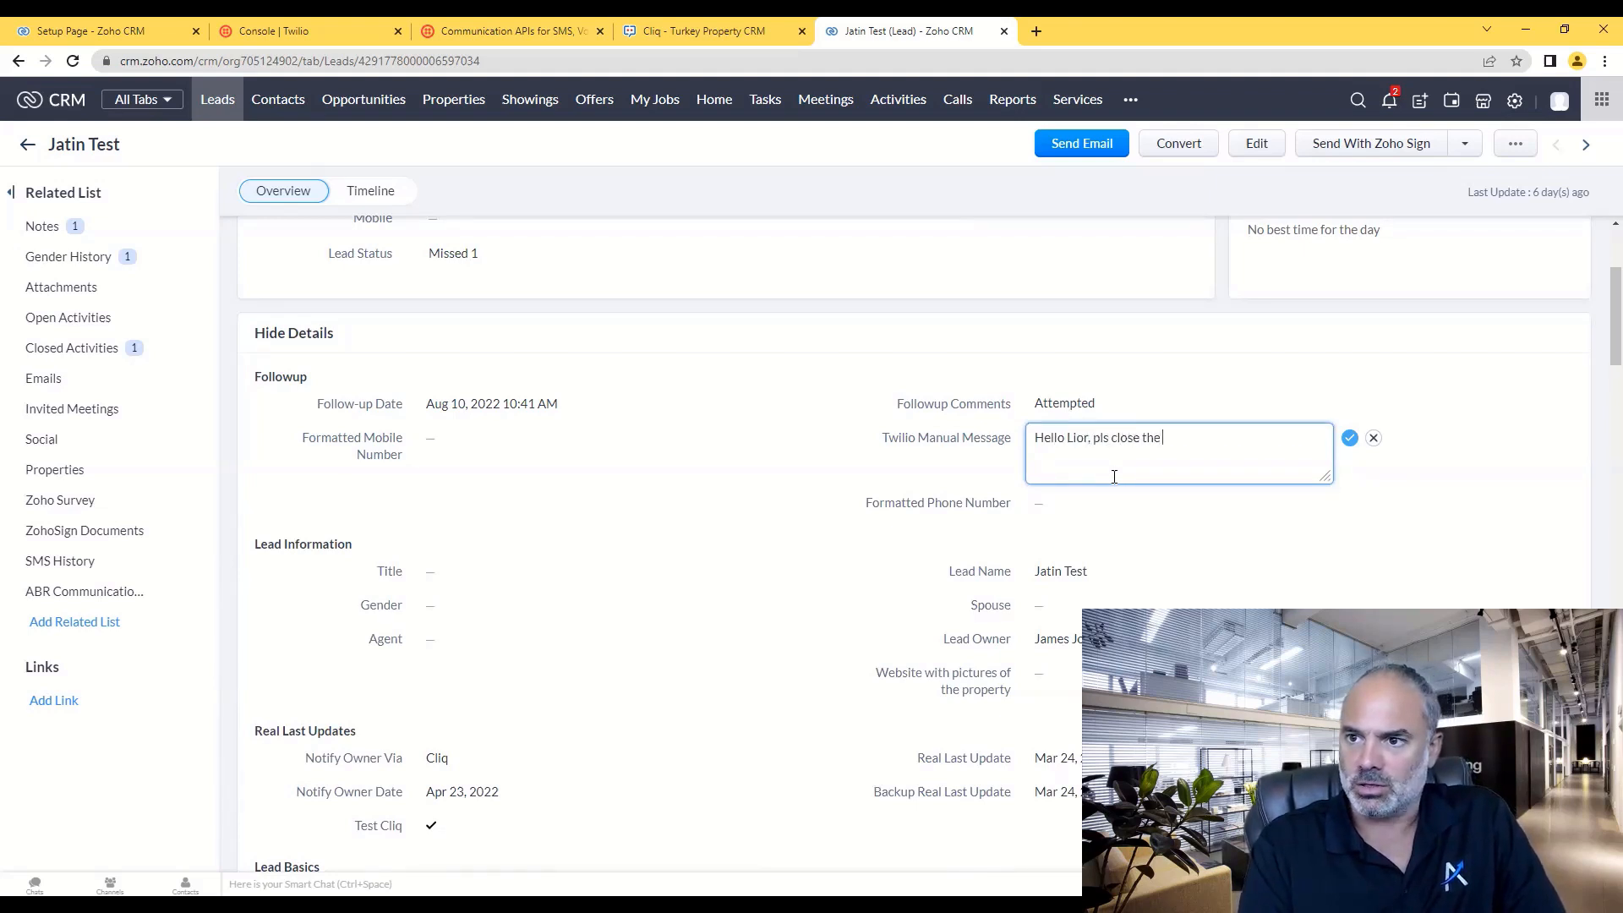
pyautogui.write(' door')
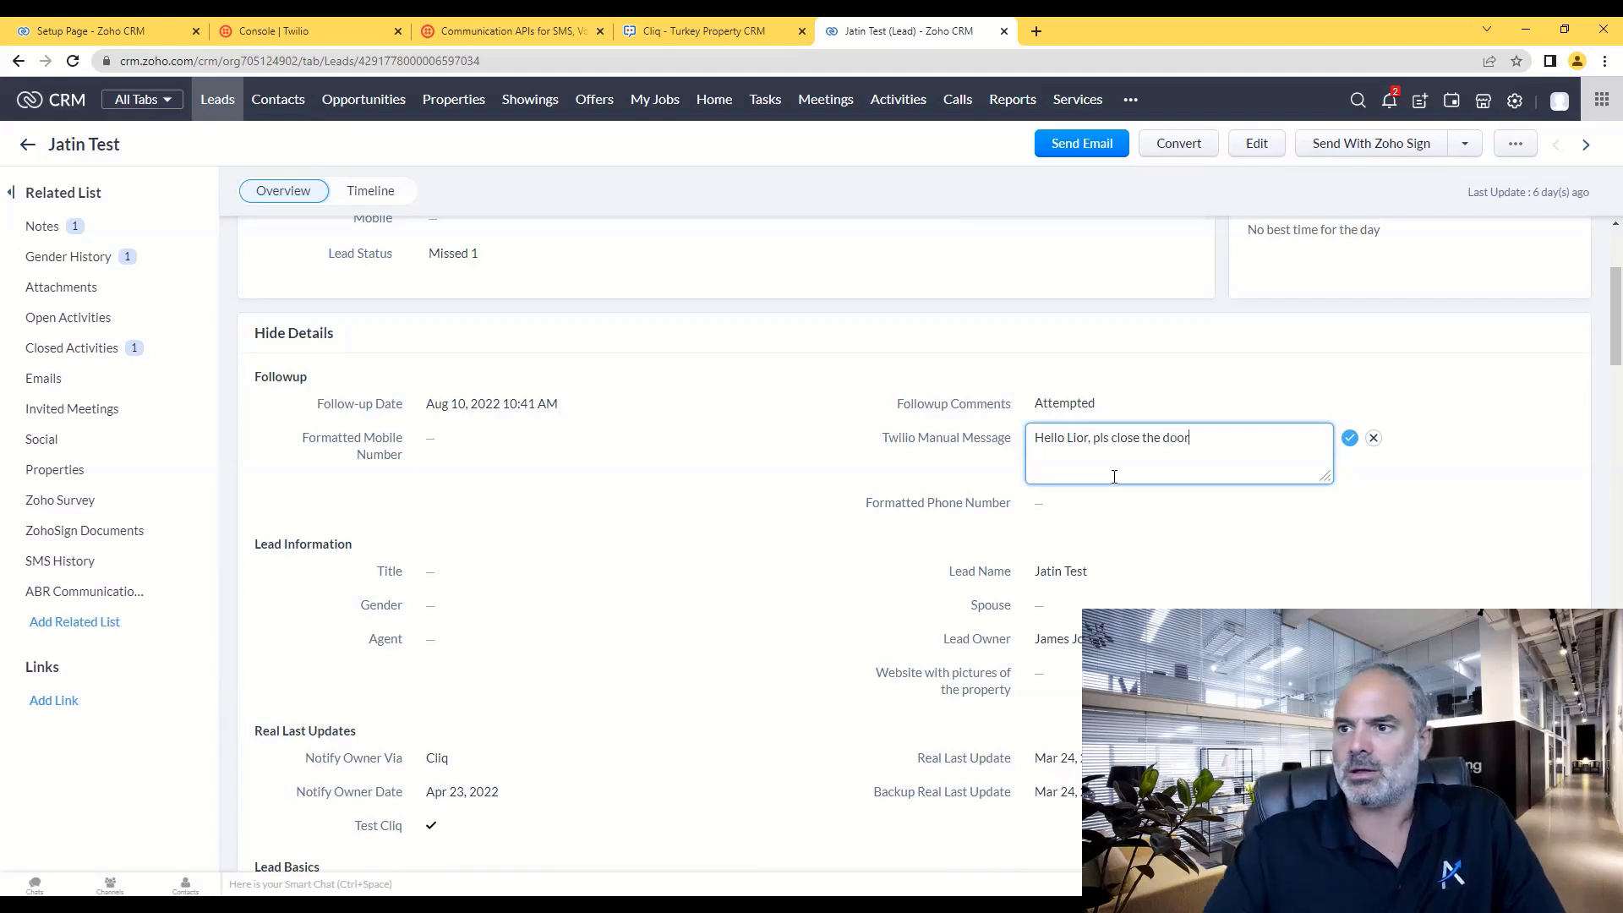
pyautogui.click(1350, 438)
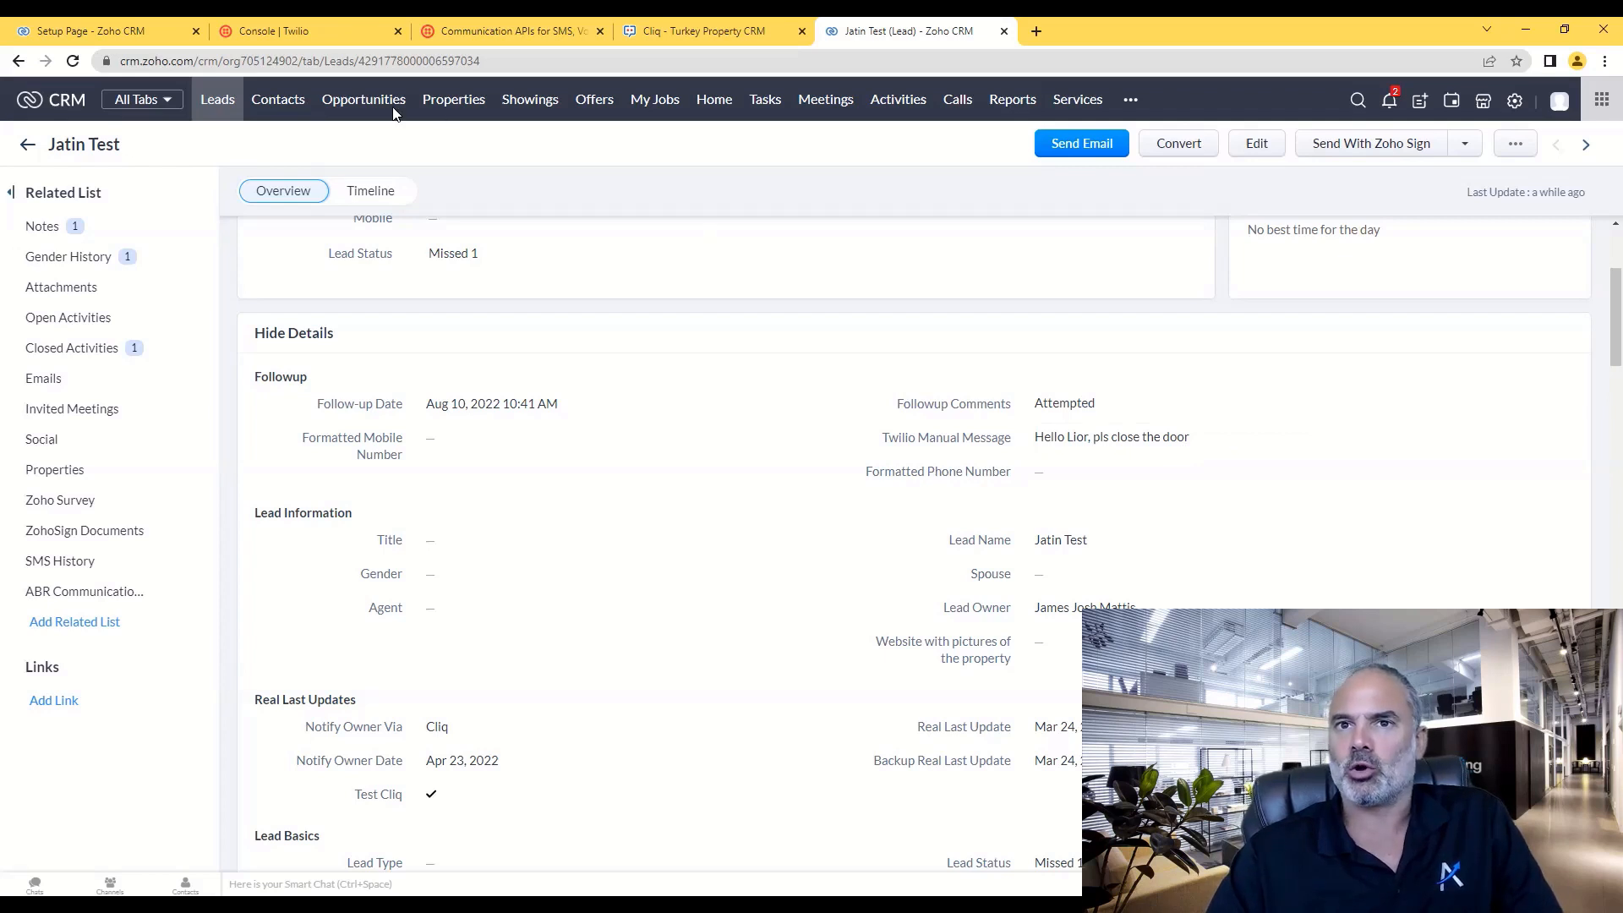
pyautogui.click(110, 31)
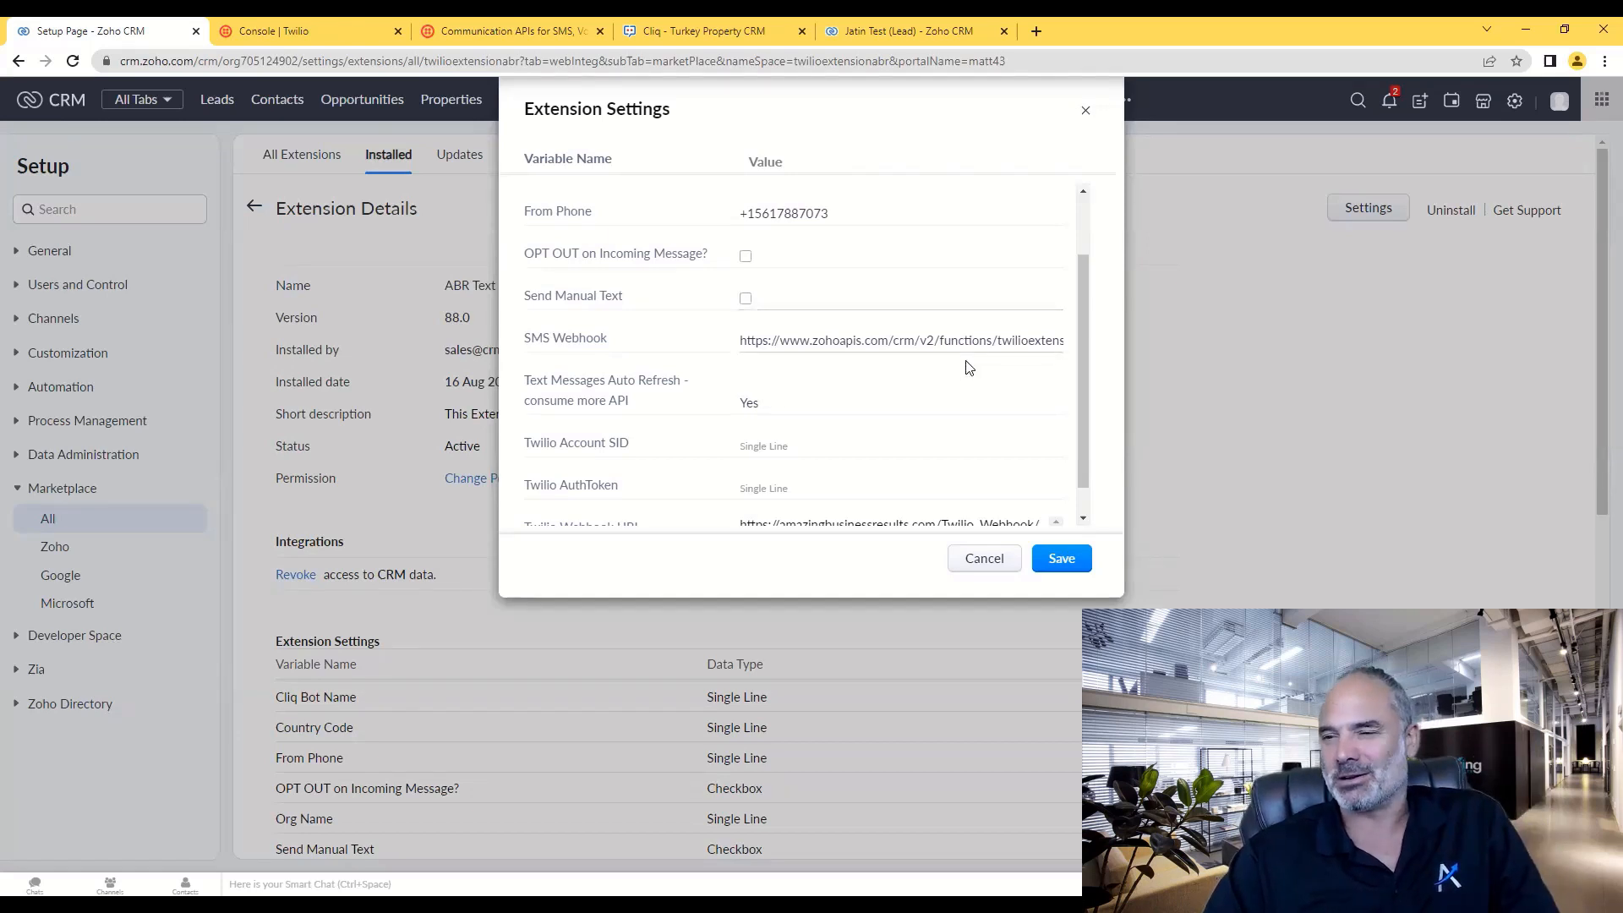
pyautogui.scroll(1, 638, 395)
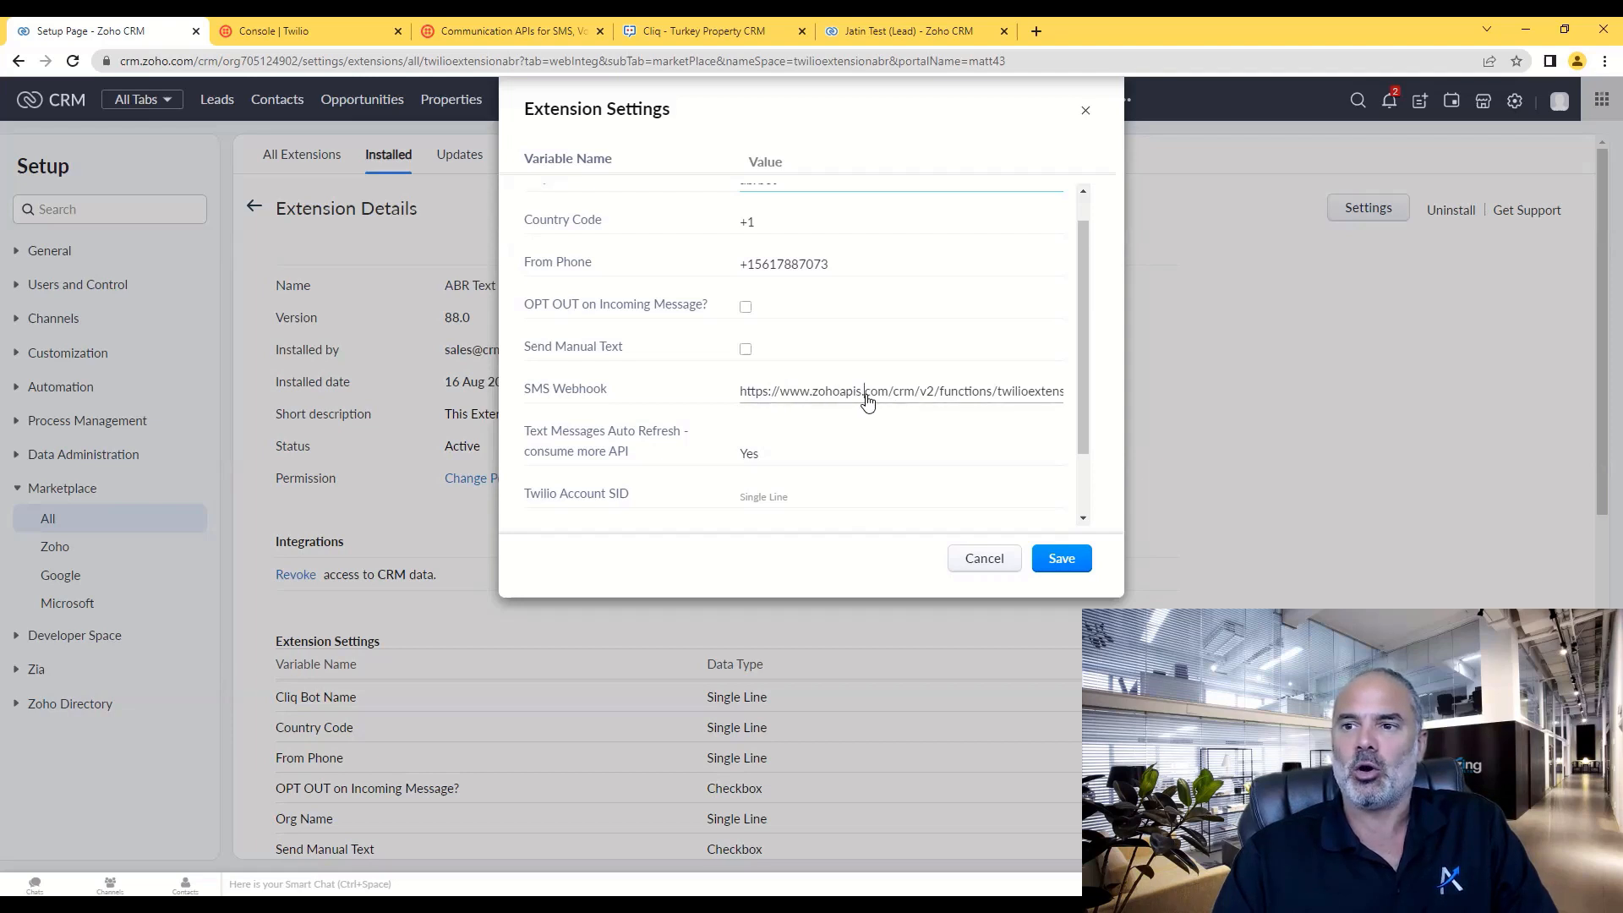
pyautogui.tripleClick(867, 401)
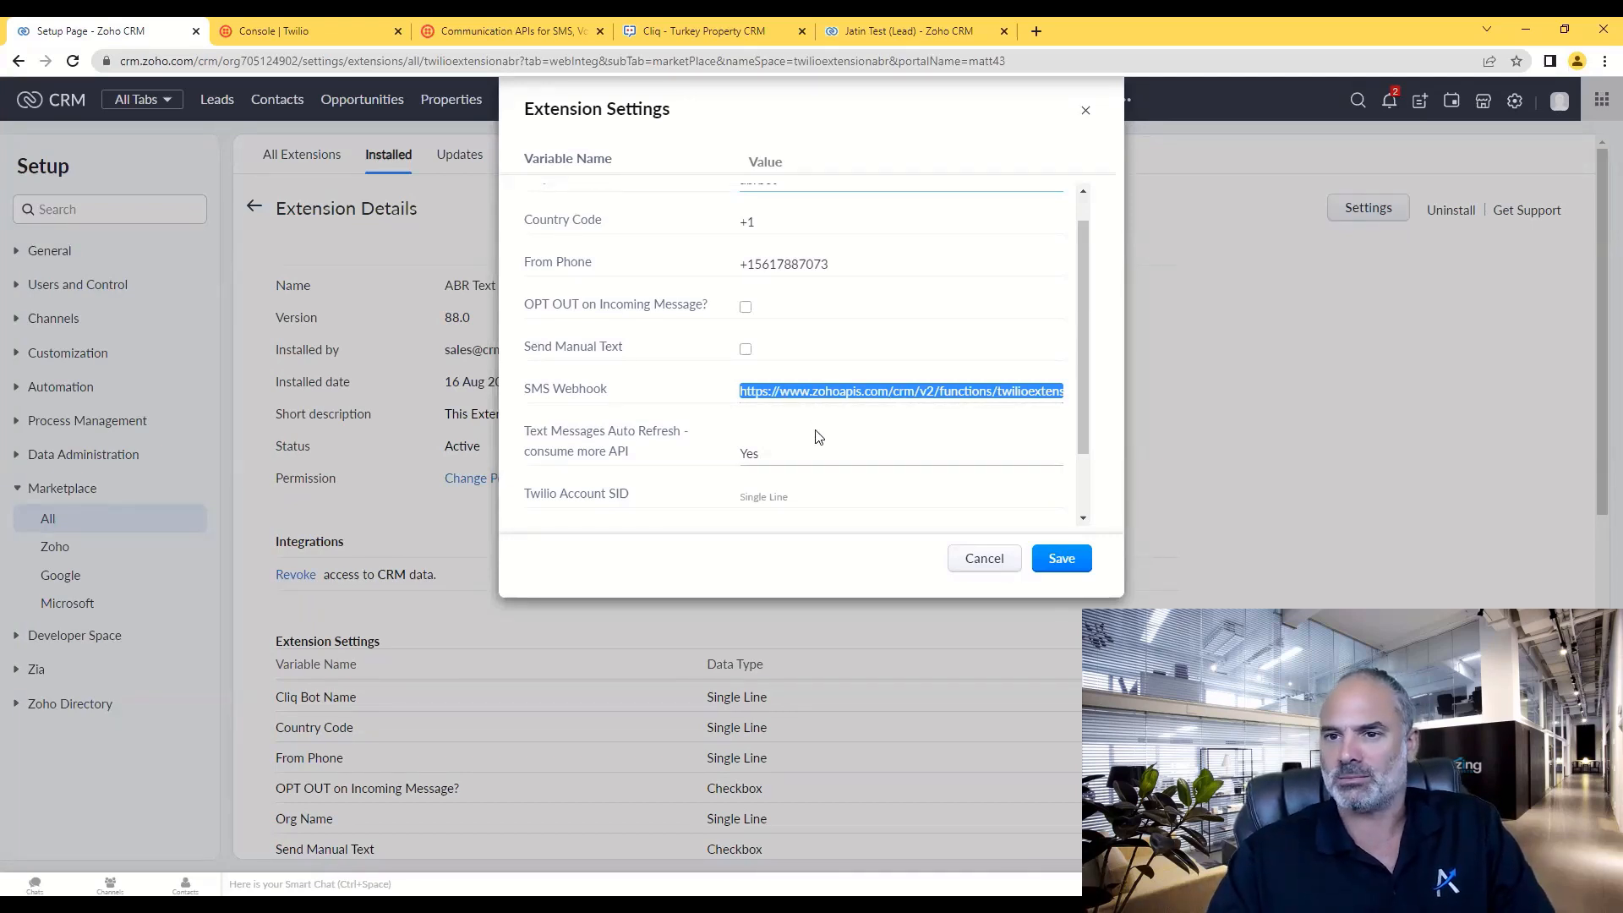
pyautogui.scroll(-1, 818, 436)
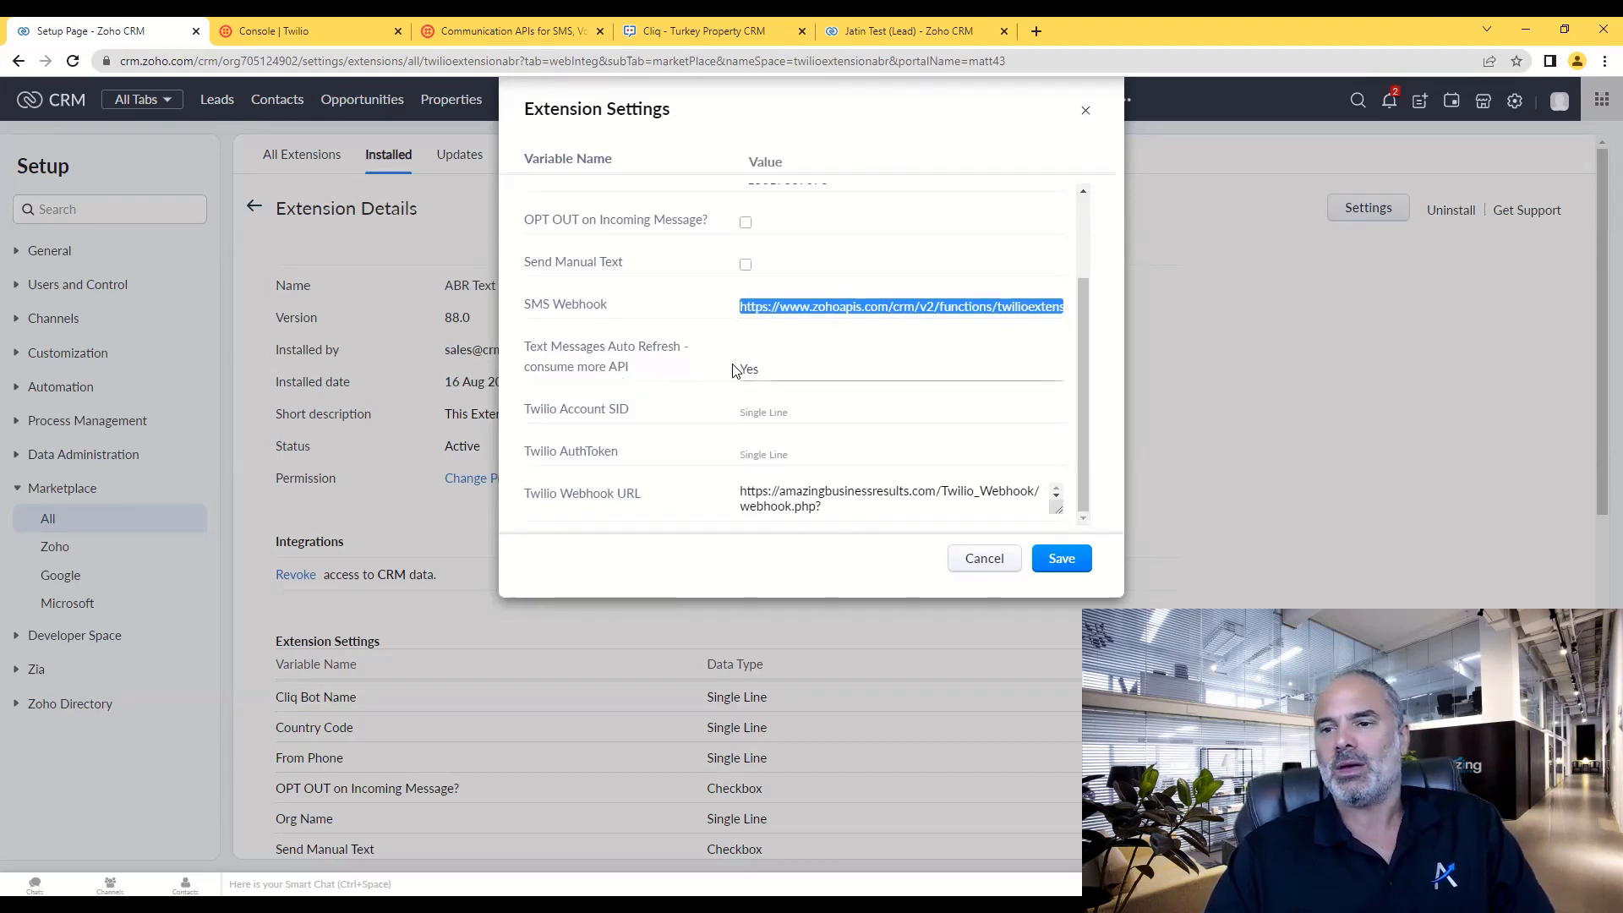
pyautogui.click(940, 34)
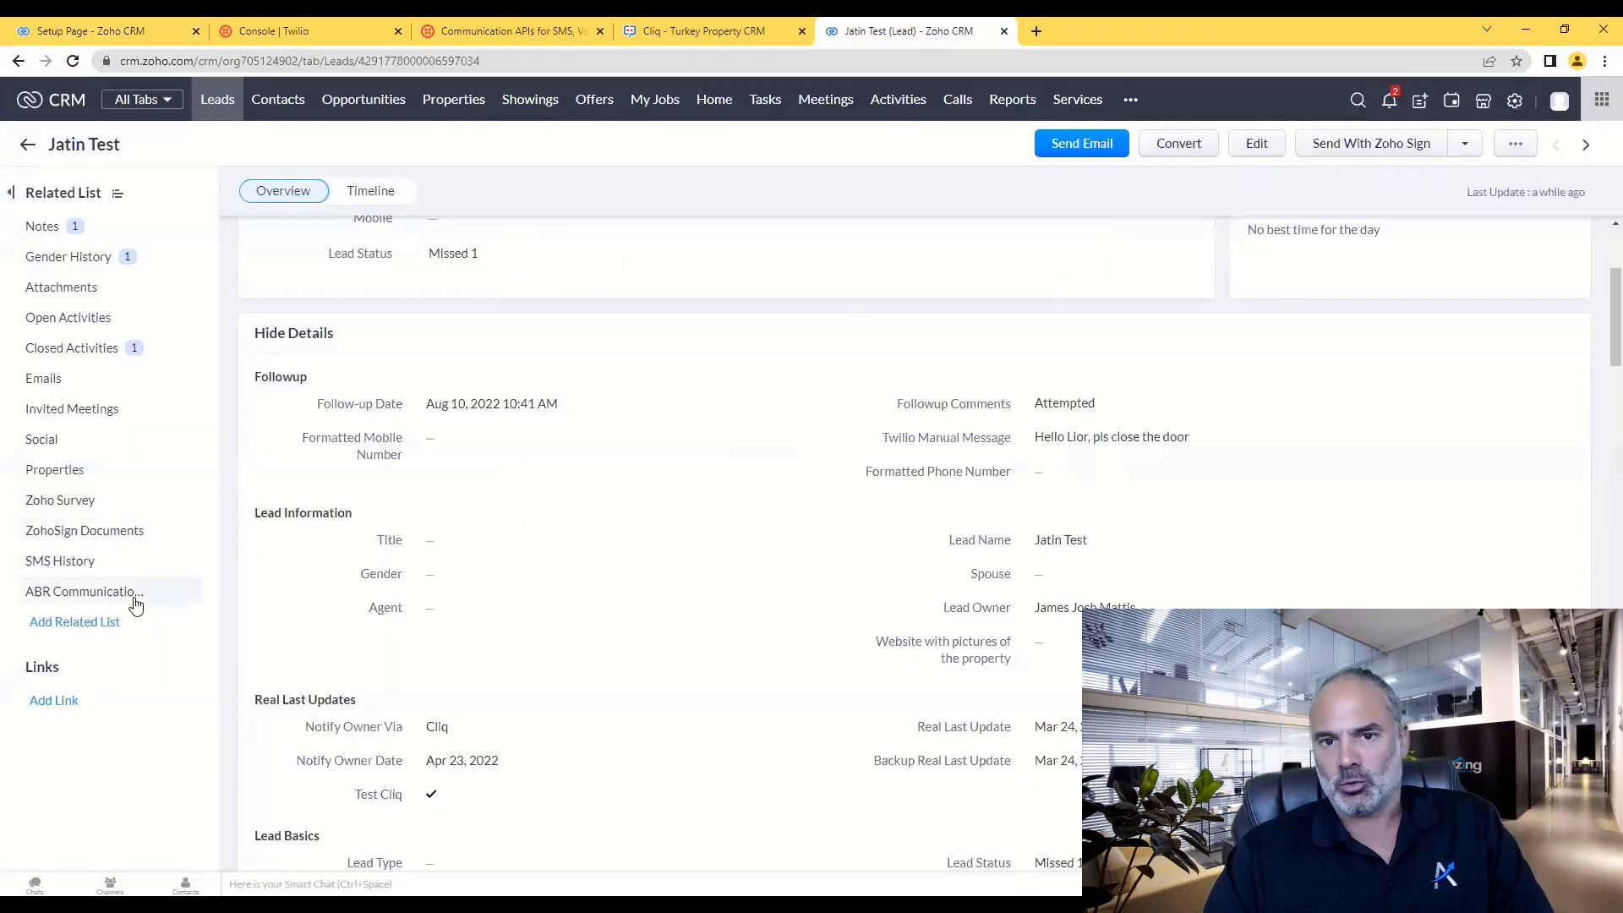
# - Check the lead's SMS History chat, then go back to the Setup Page extension settings
pyautogui.click(85, 561)
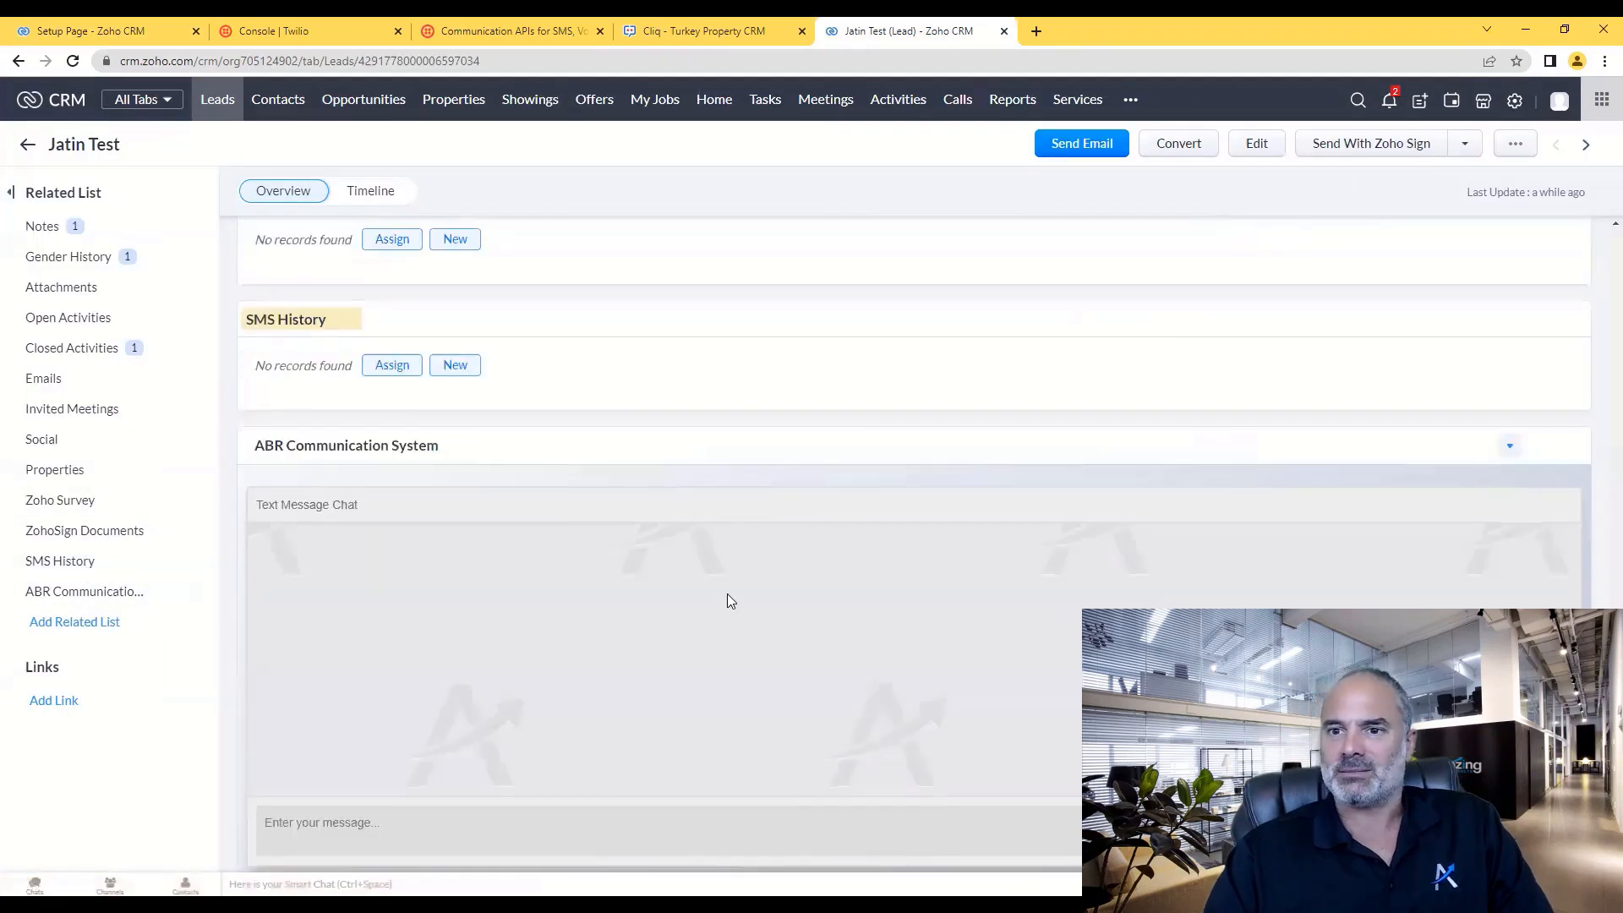
pyautogui.scroll(-2, 727, 593)
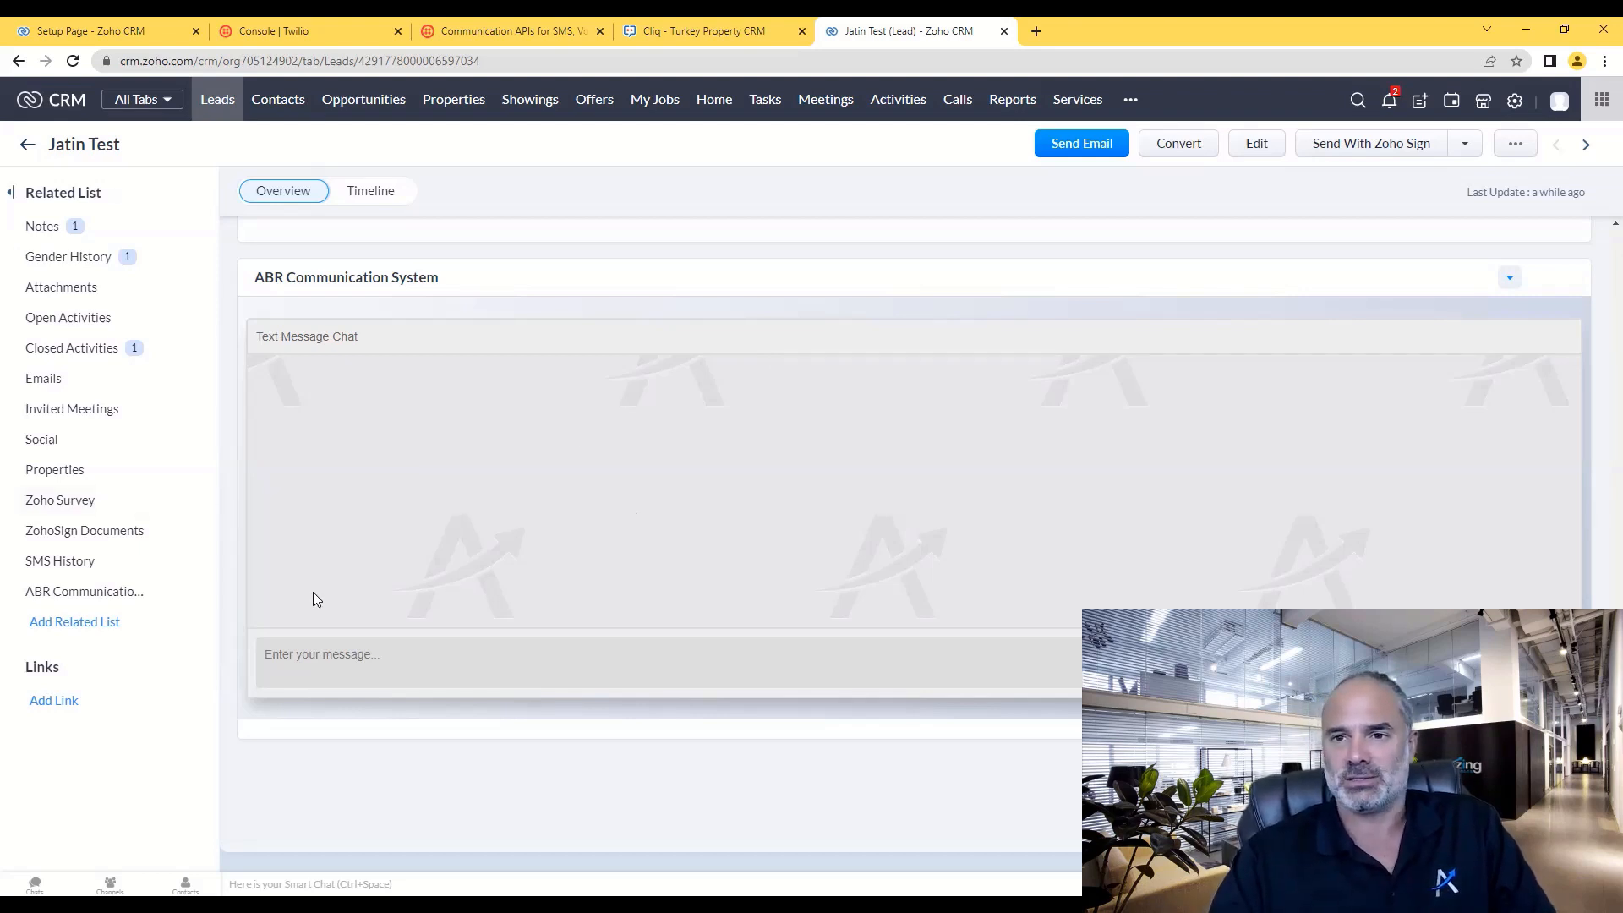
pyautogui.click(143, 23)
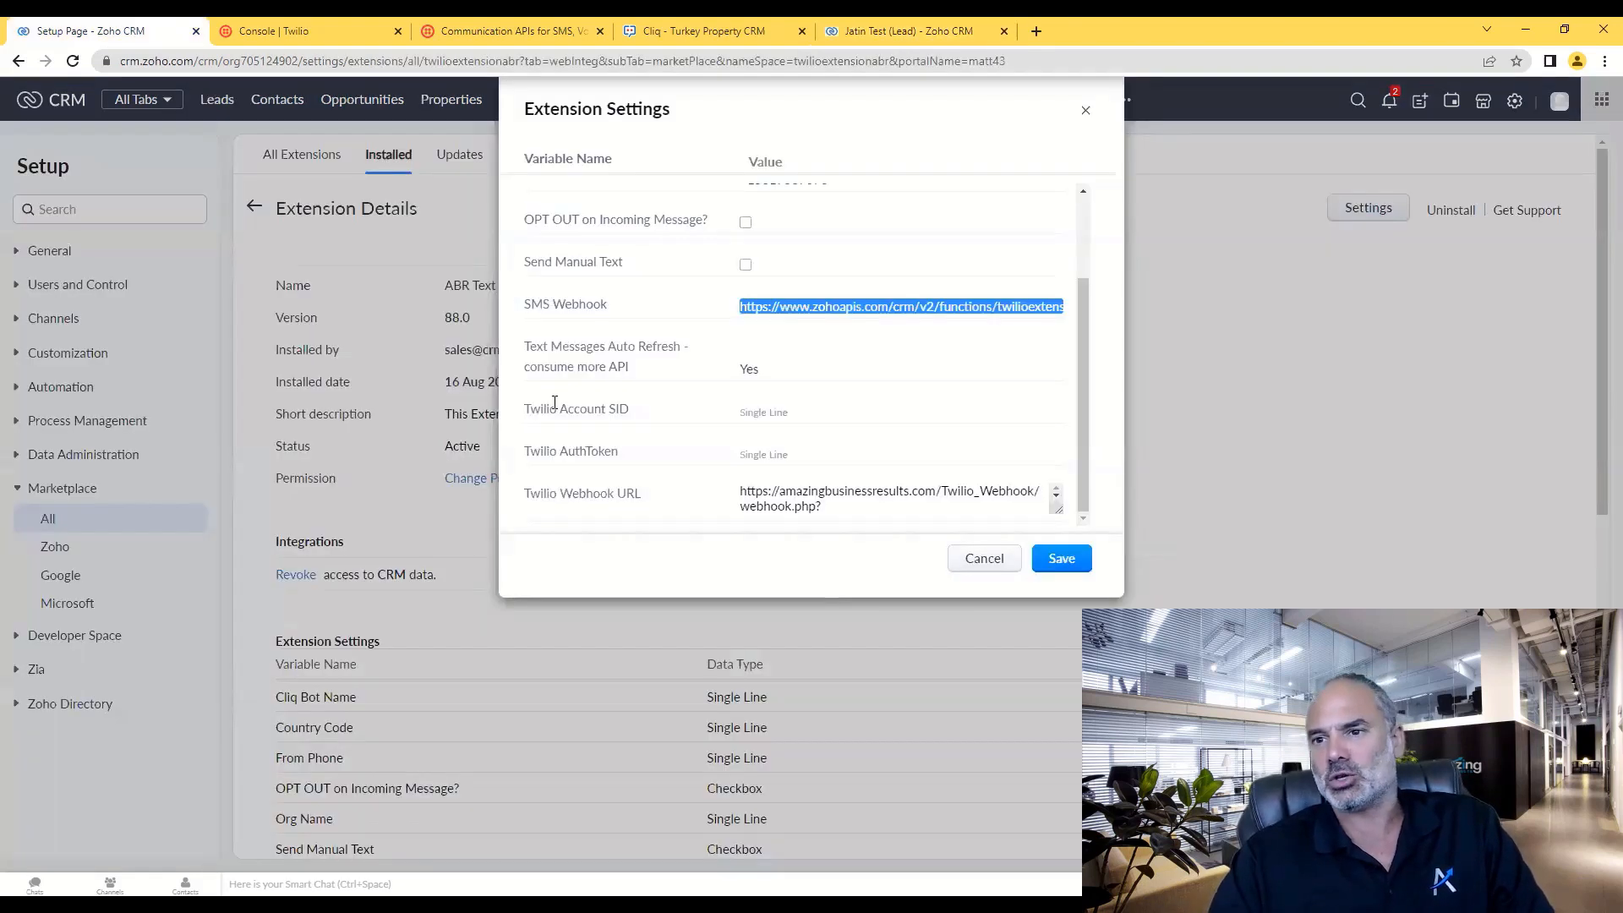
# - Review the webhook and auto-refresh settings and the lead chat, then bring up Twilio's Account Info
pyautogui.click(762, 384)
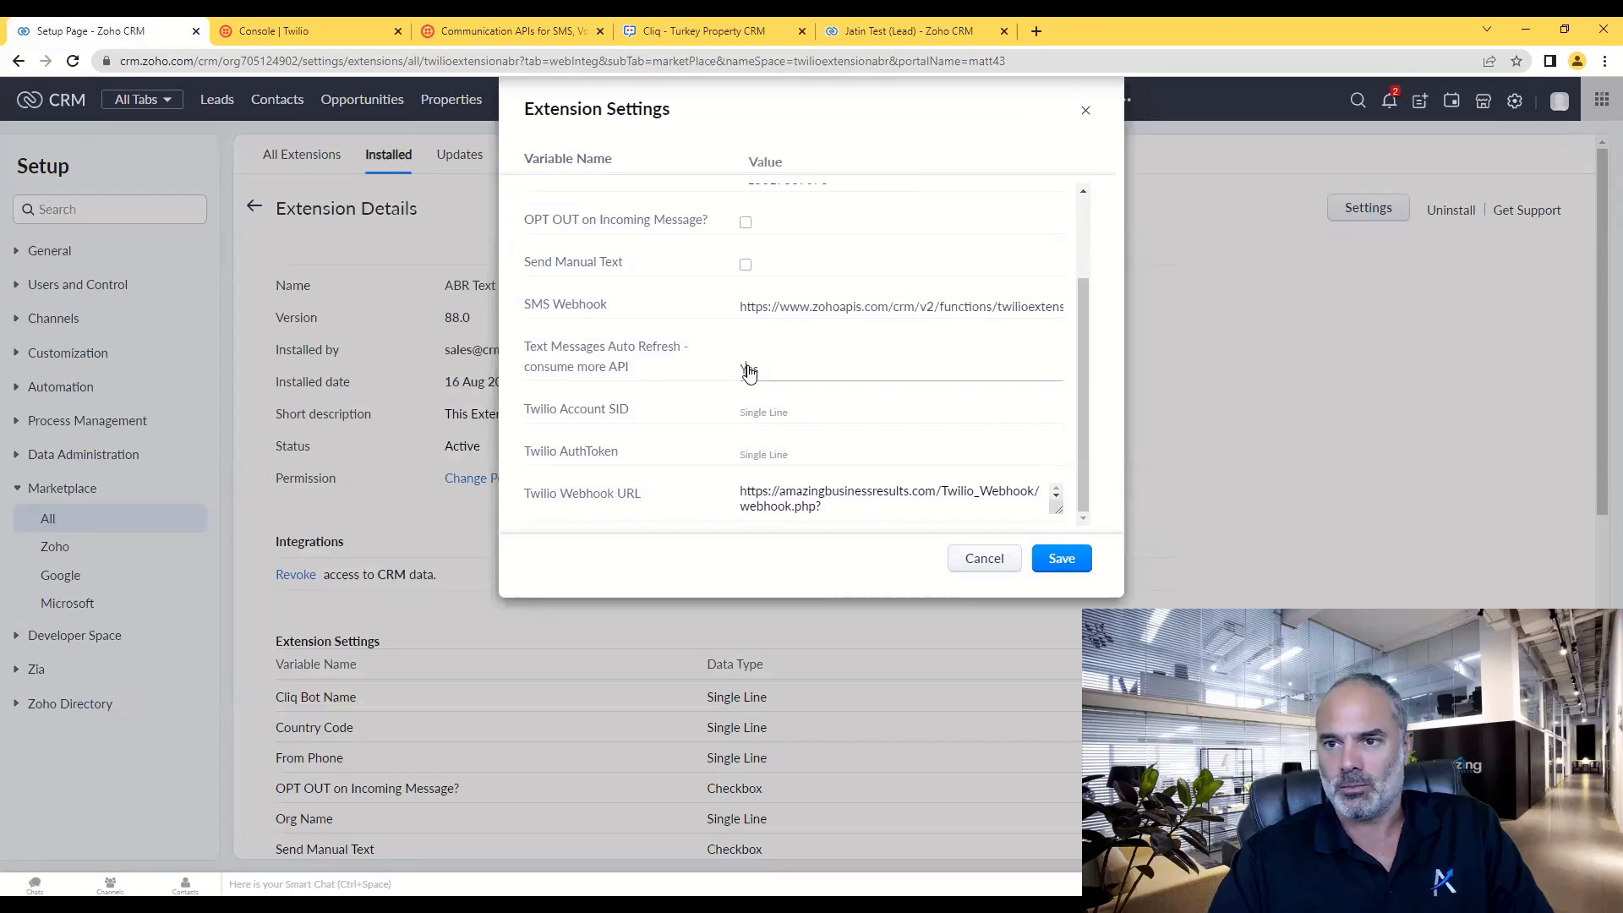
pyautogui.doubleClick(748, 368)
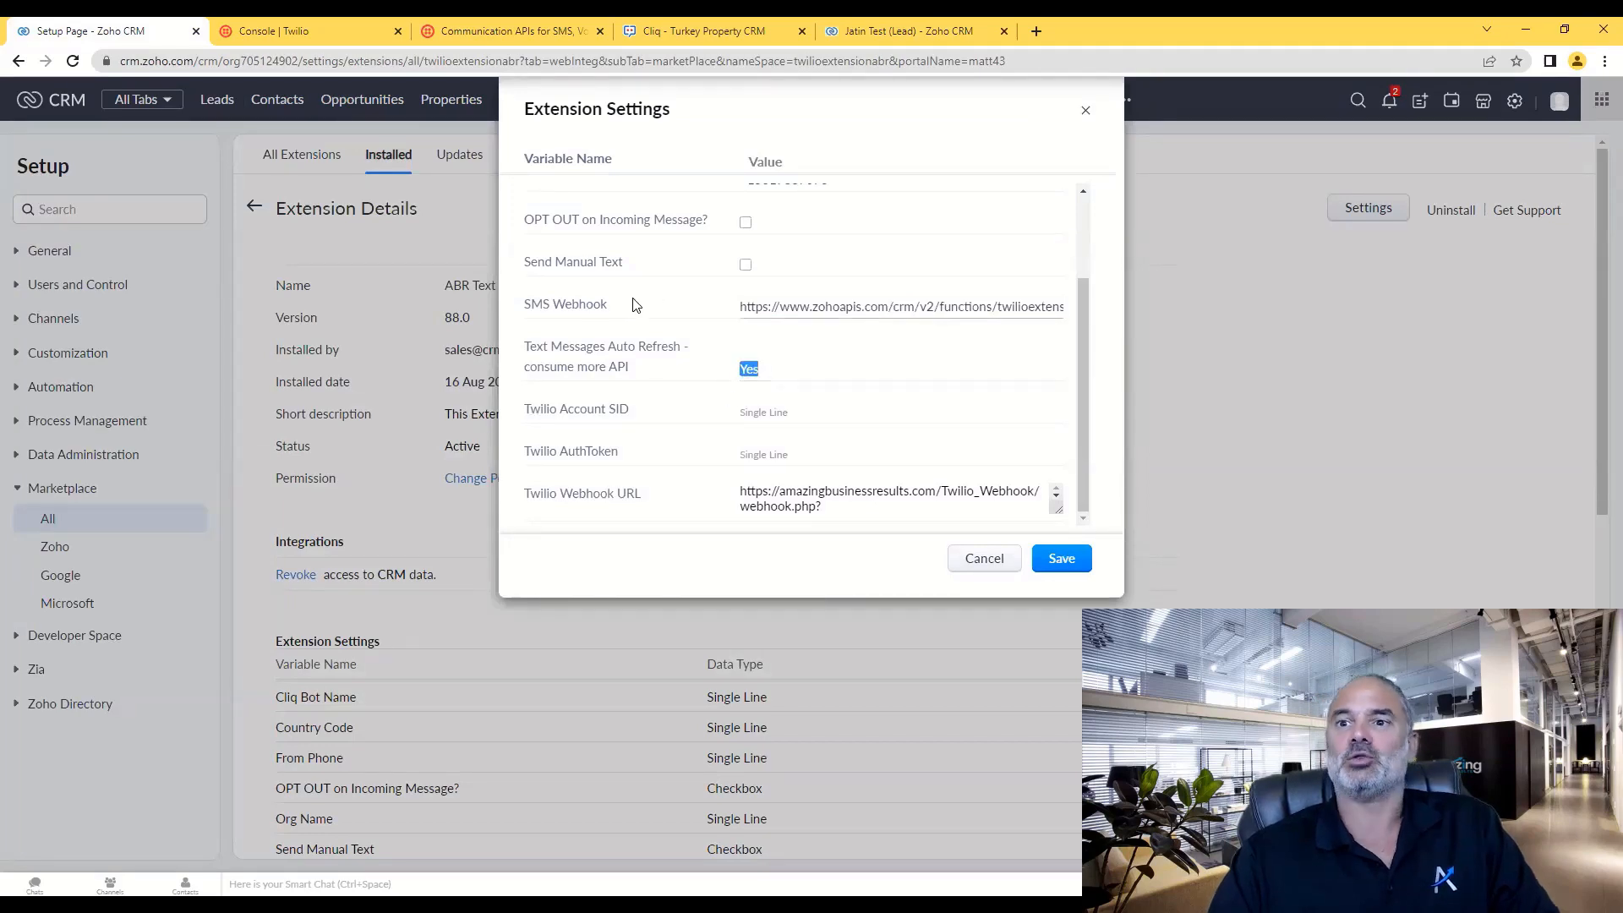
pyautogui.click(876, 27)
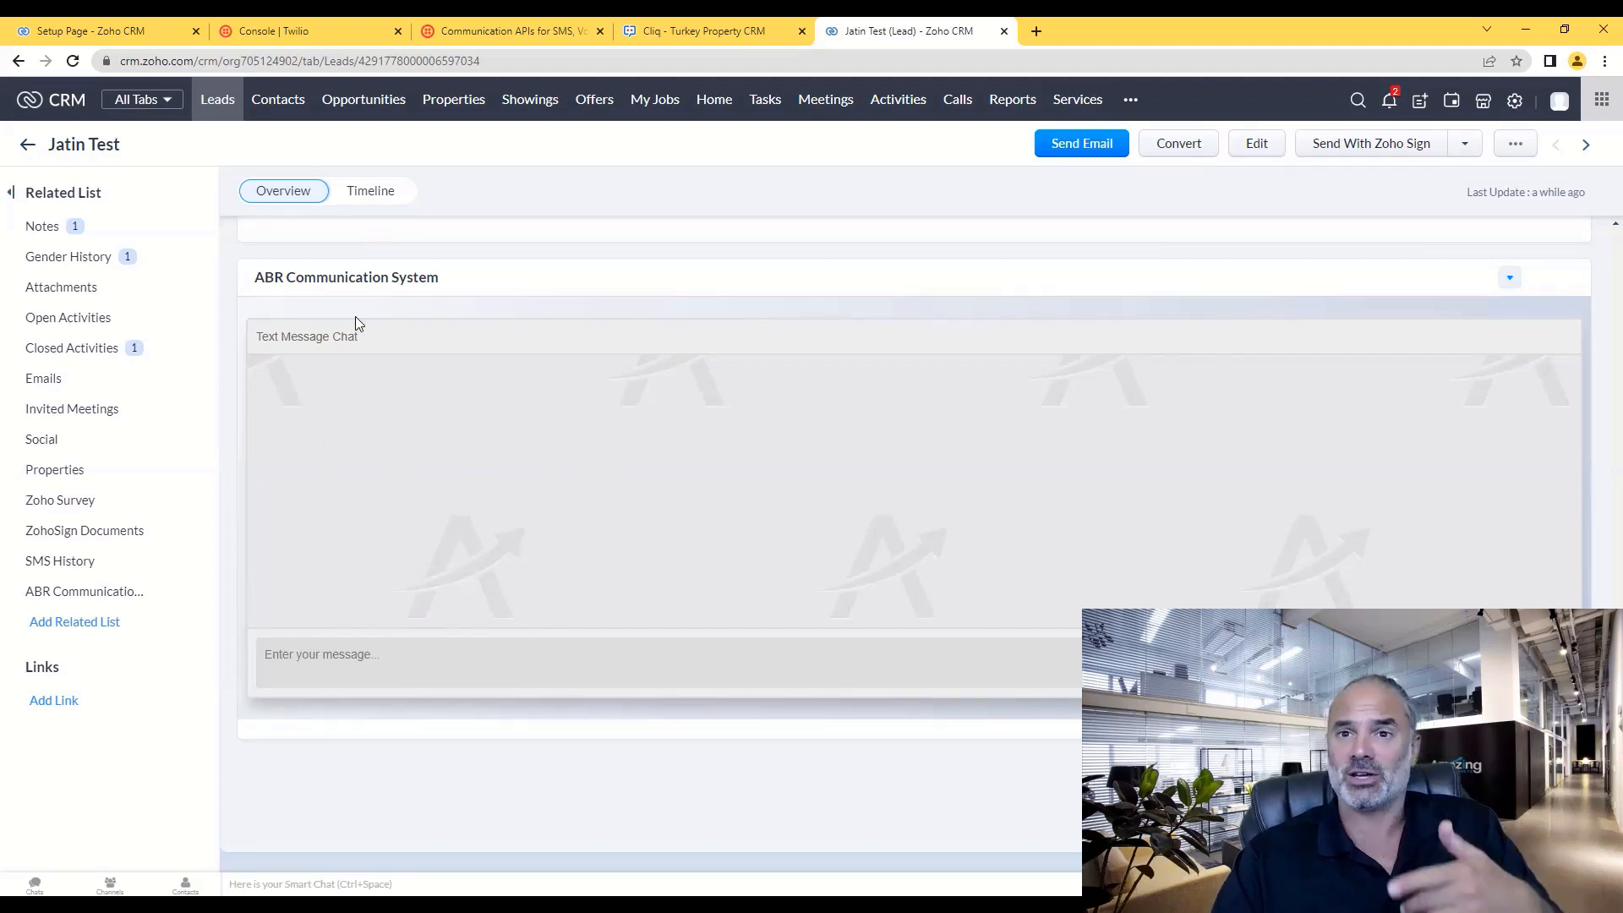
pyautogui.click(101, 32)
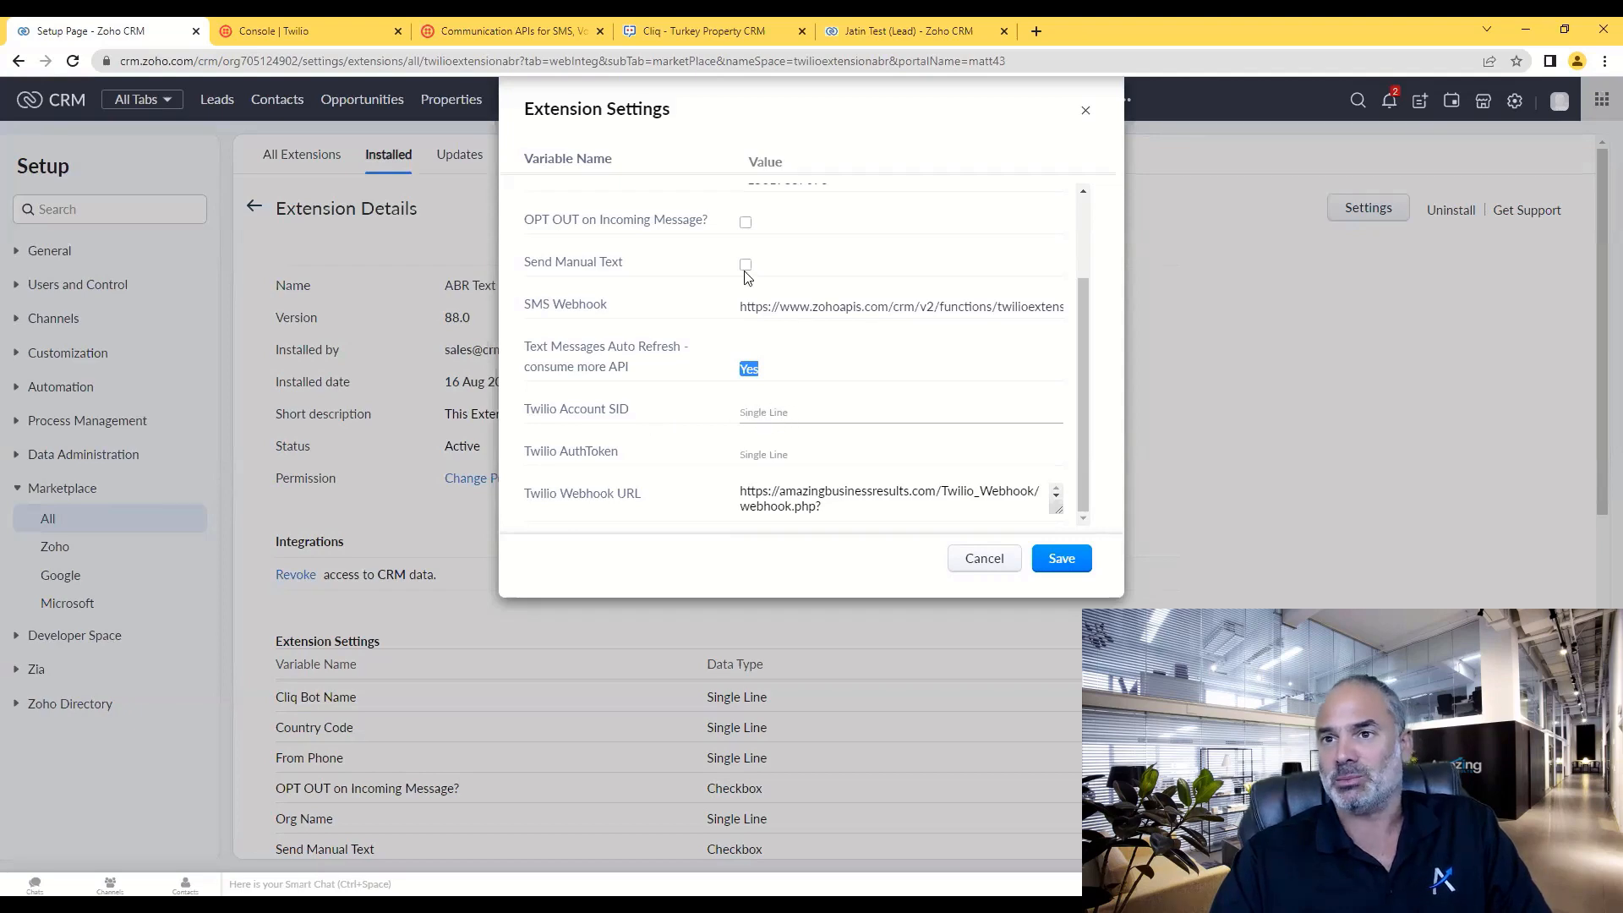
pyautogui.click(306, 32)
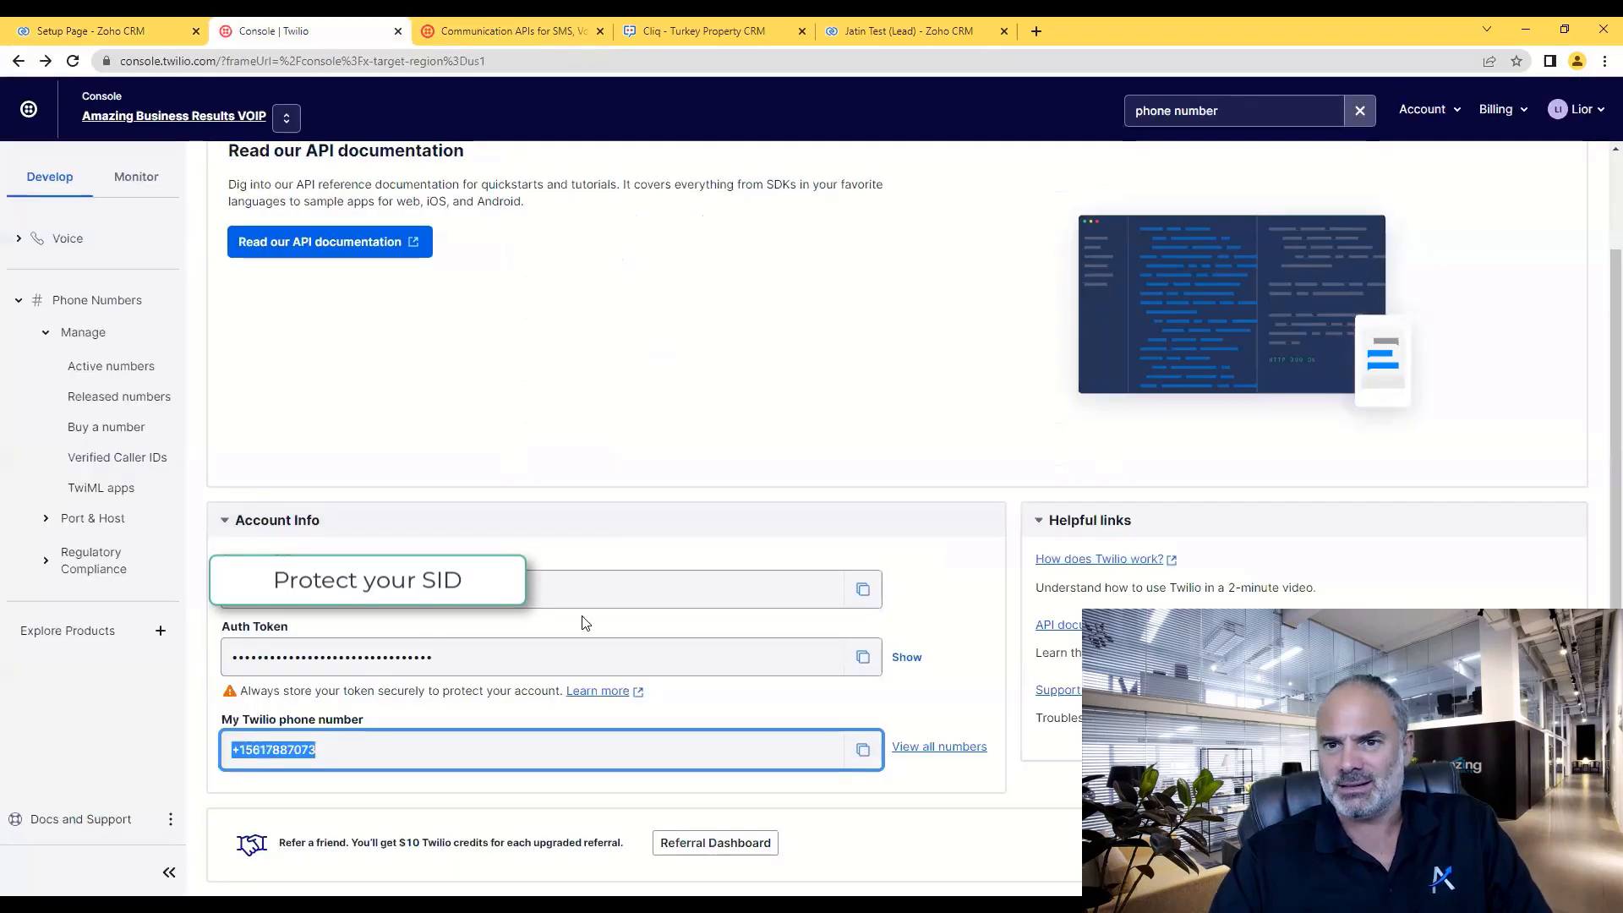
# - Copy the Twilio Account SID into the extension's Account SID setting
pyautogui.click(862, 589)
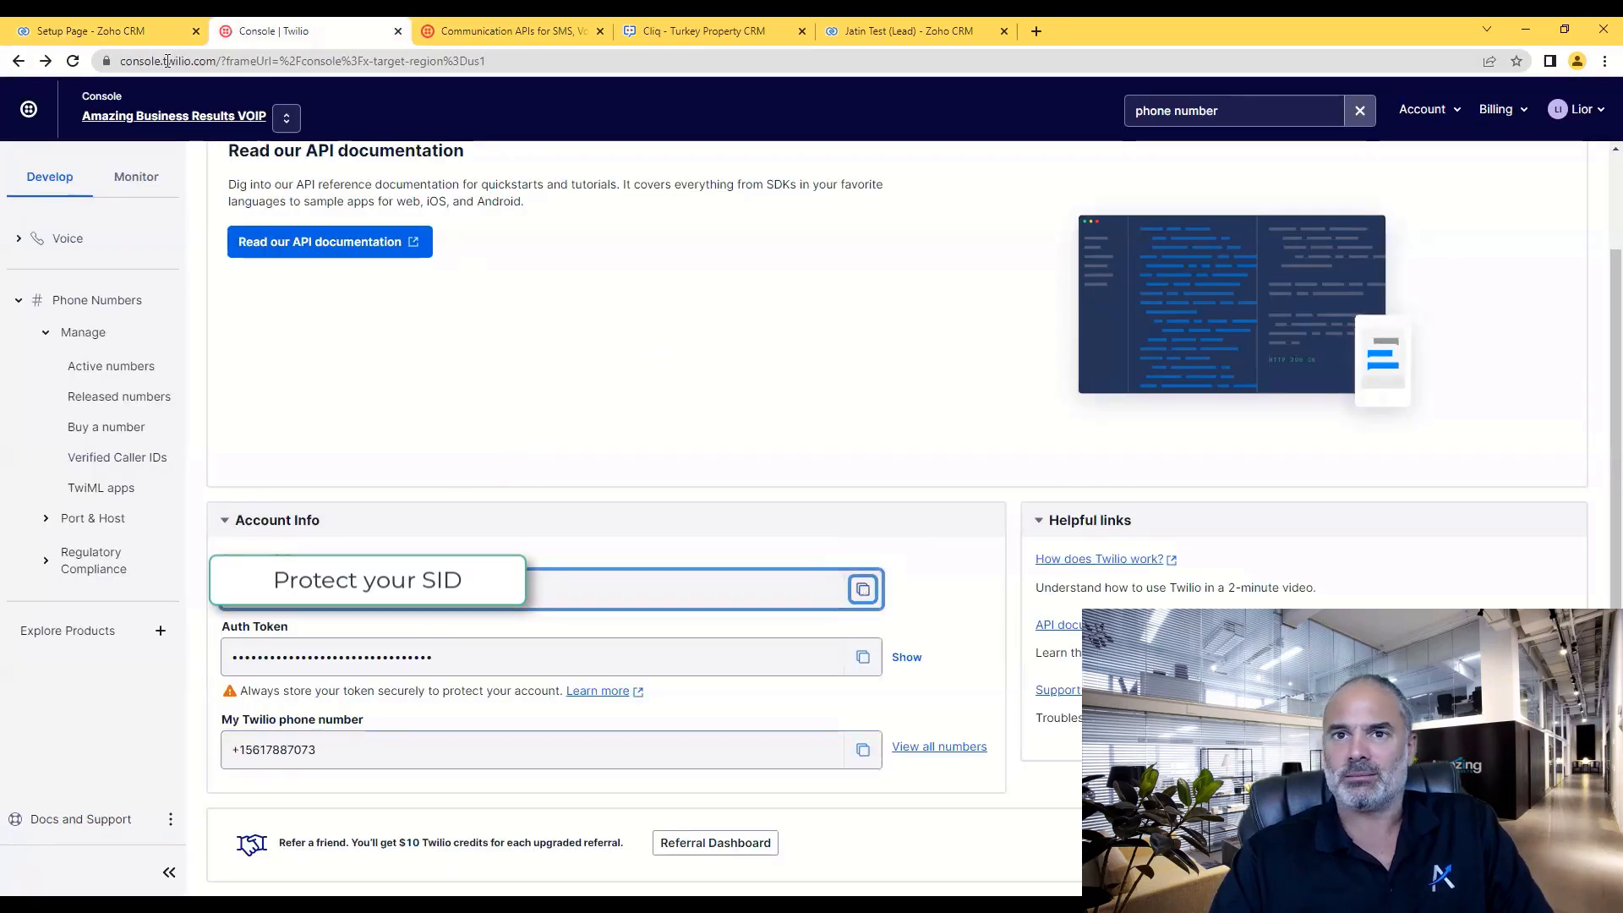
pyautogui.click(127, 31)
pyautogui.click(835, 415)
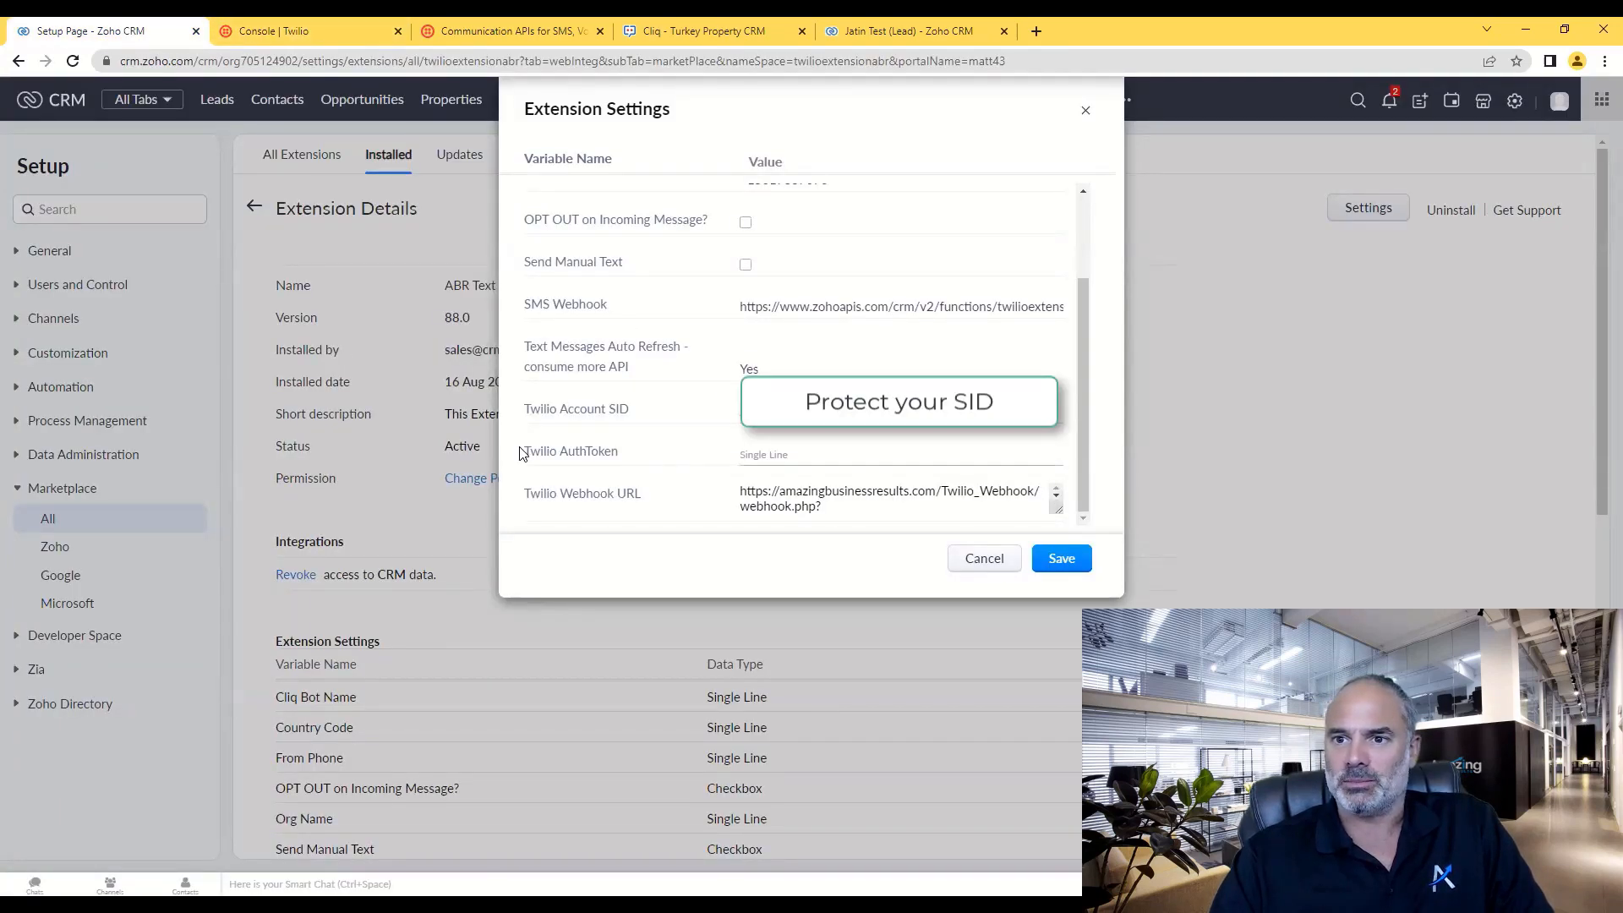
pyautogui.moveTo(528, 452); pyautogui.dragTo(621, 454)
# - Copy the Twilio Auth Token into the extension's AuthToken setting
pyautogui.hotkey('ctrl', 'Tab')
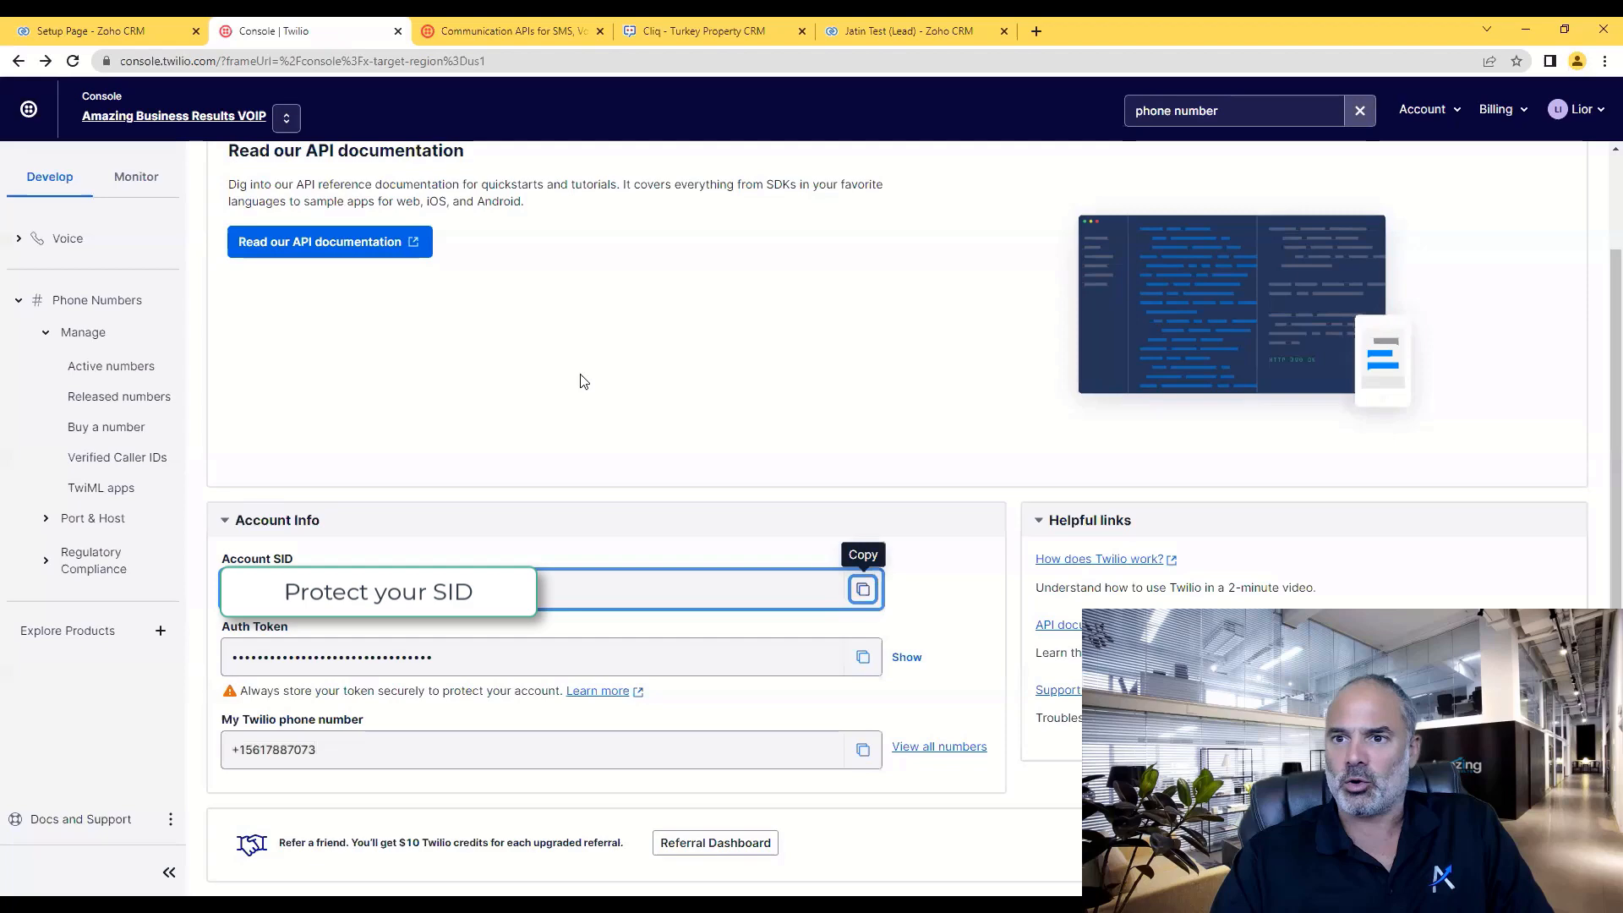
pyautogui.click(862, 658)
pyautogui.click(93, 31)
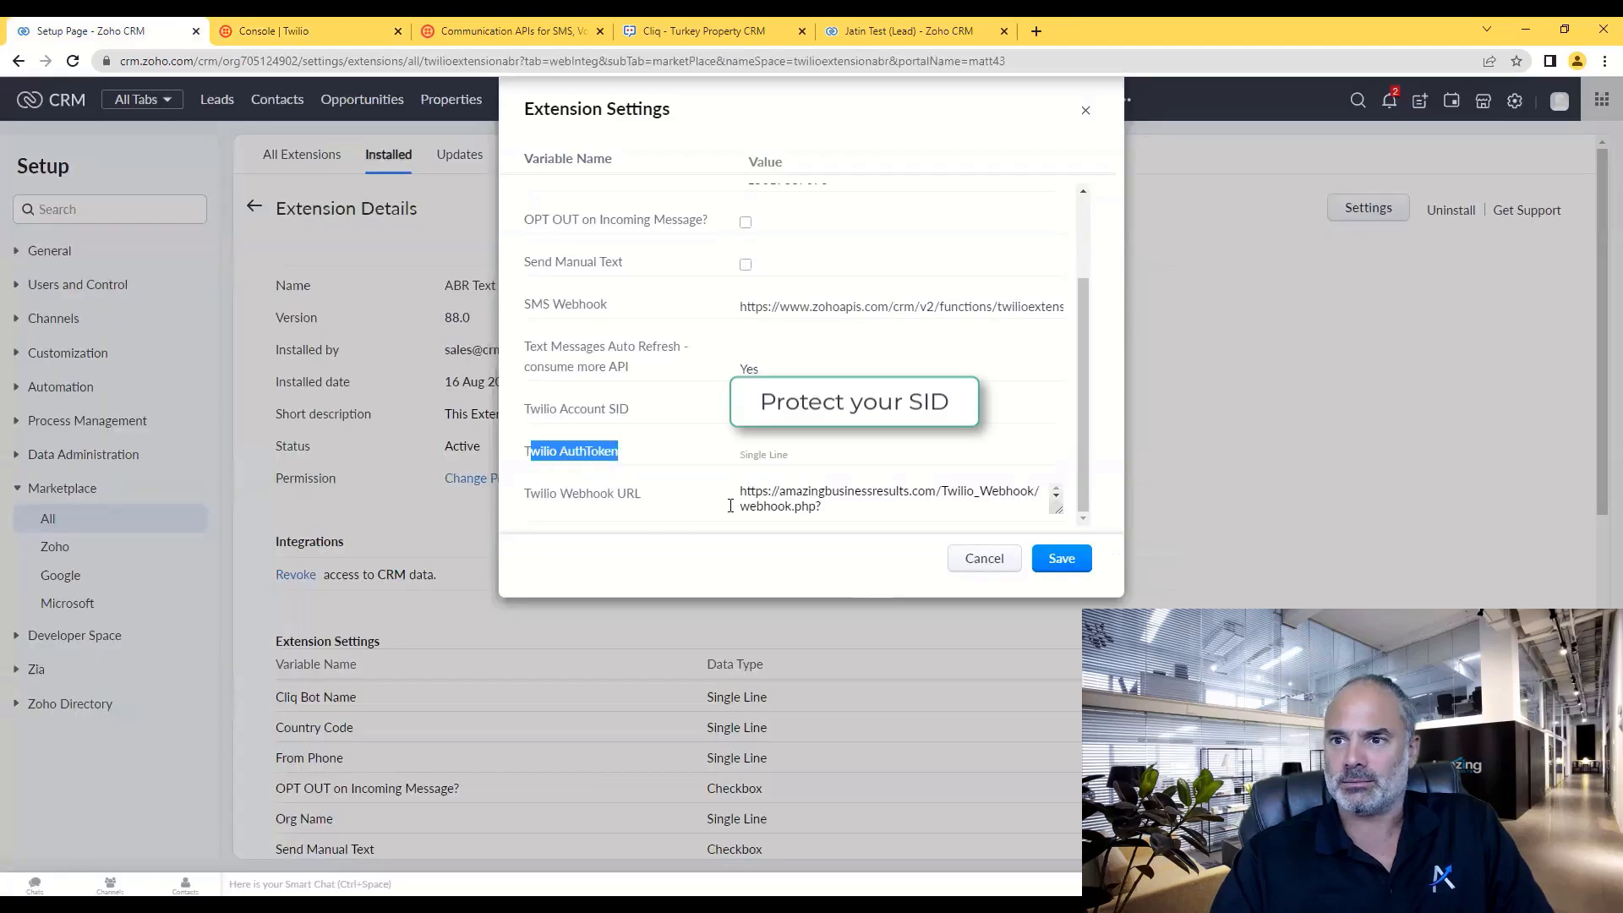
pyautogui.click(795, 456)
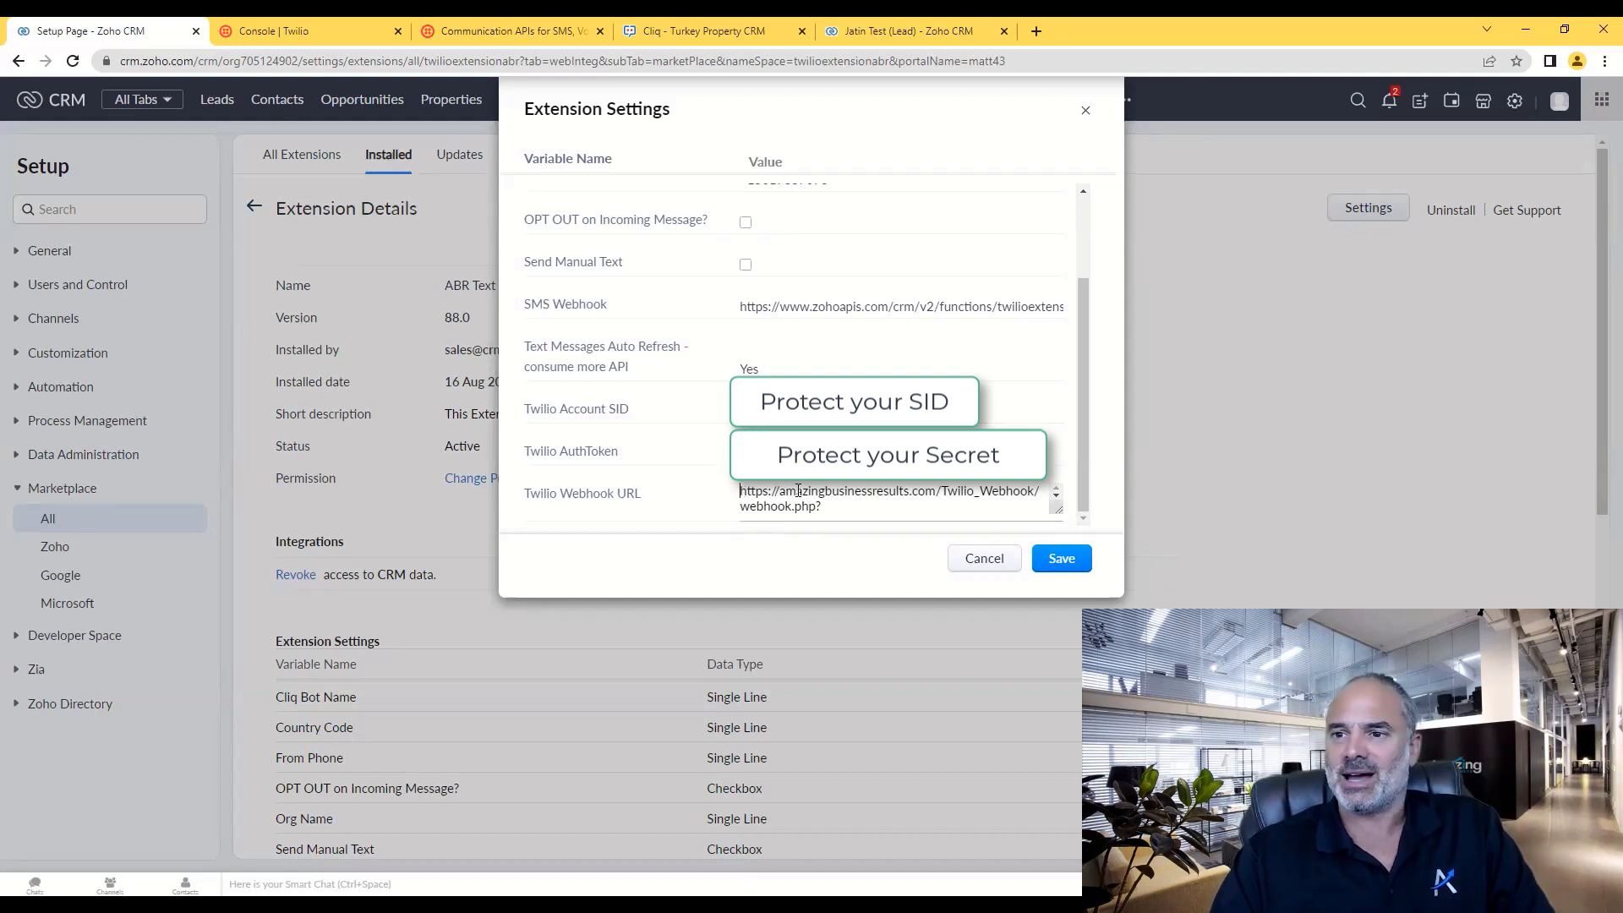
# - Select and copy the extension's full Twilio webhook URL
pyautogui.moveTo(798, 490); pyautogui.dragTo(862, 492)
pyautogui.click(825, 500)
pyautogui.scroll(3, 825, 504)
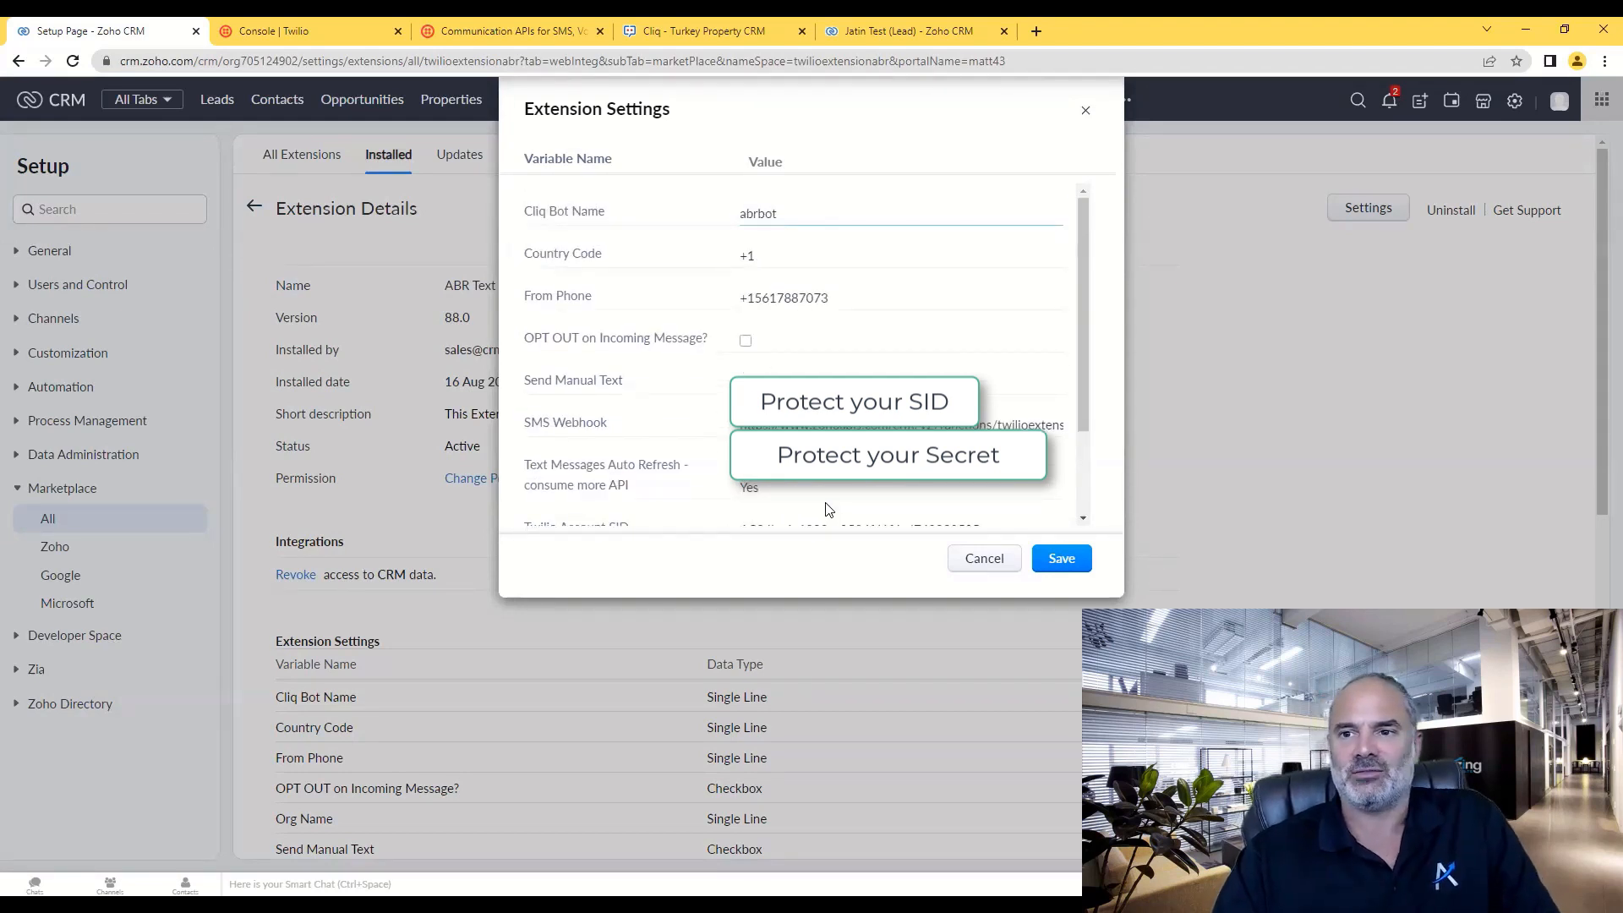
pyautogui.scroll(-3, 826, 511)
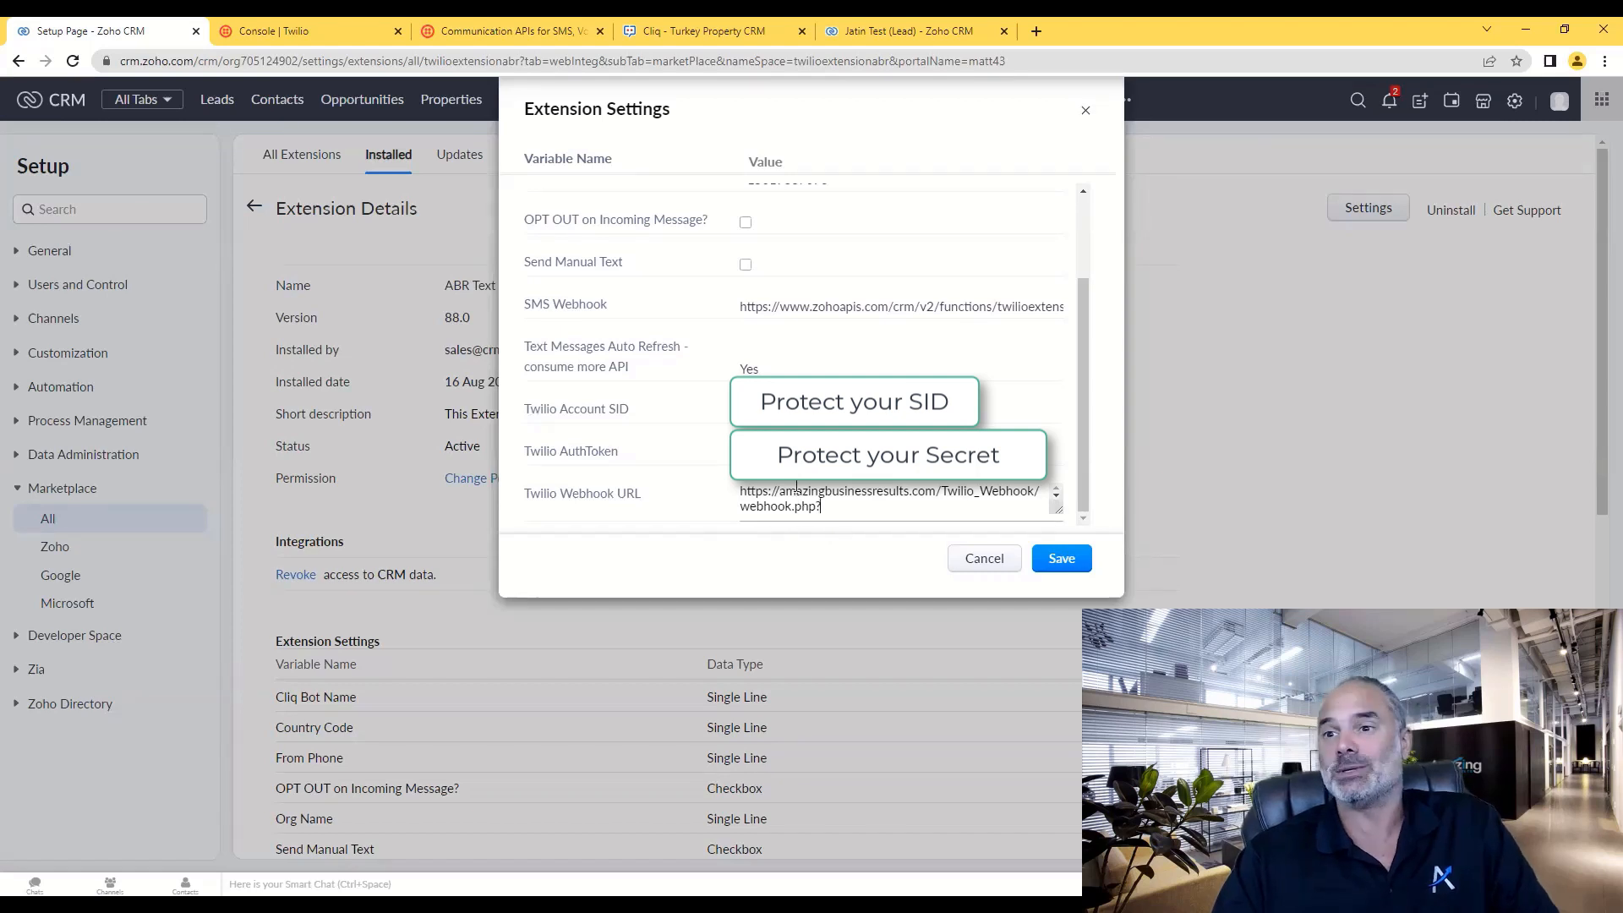
pyautogui.doubleClick(796, 490)
pyautogui.hotkey('ctrl', 'a')
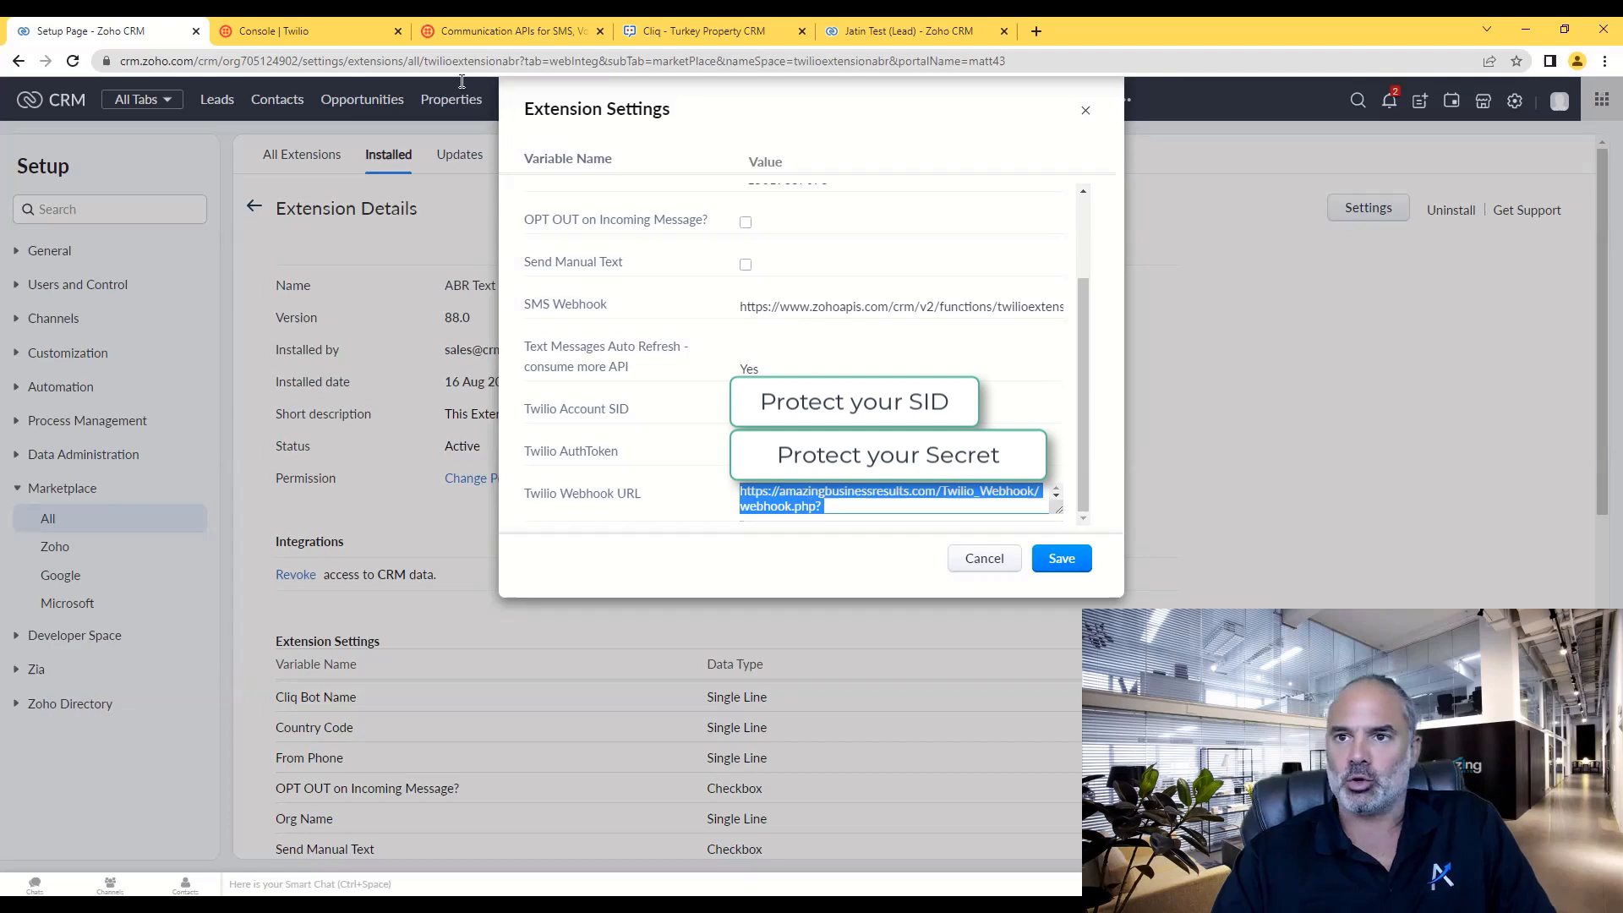
pyautogui.click(309, 29)
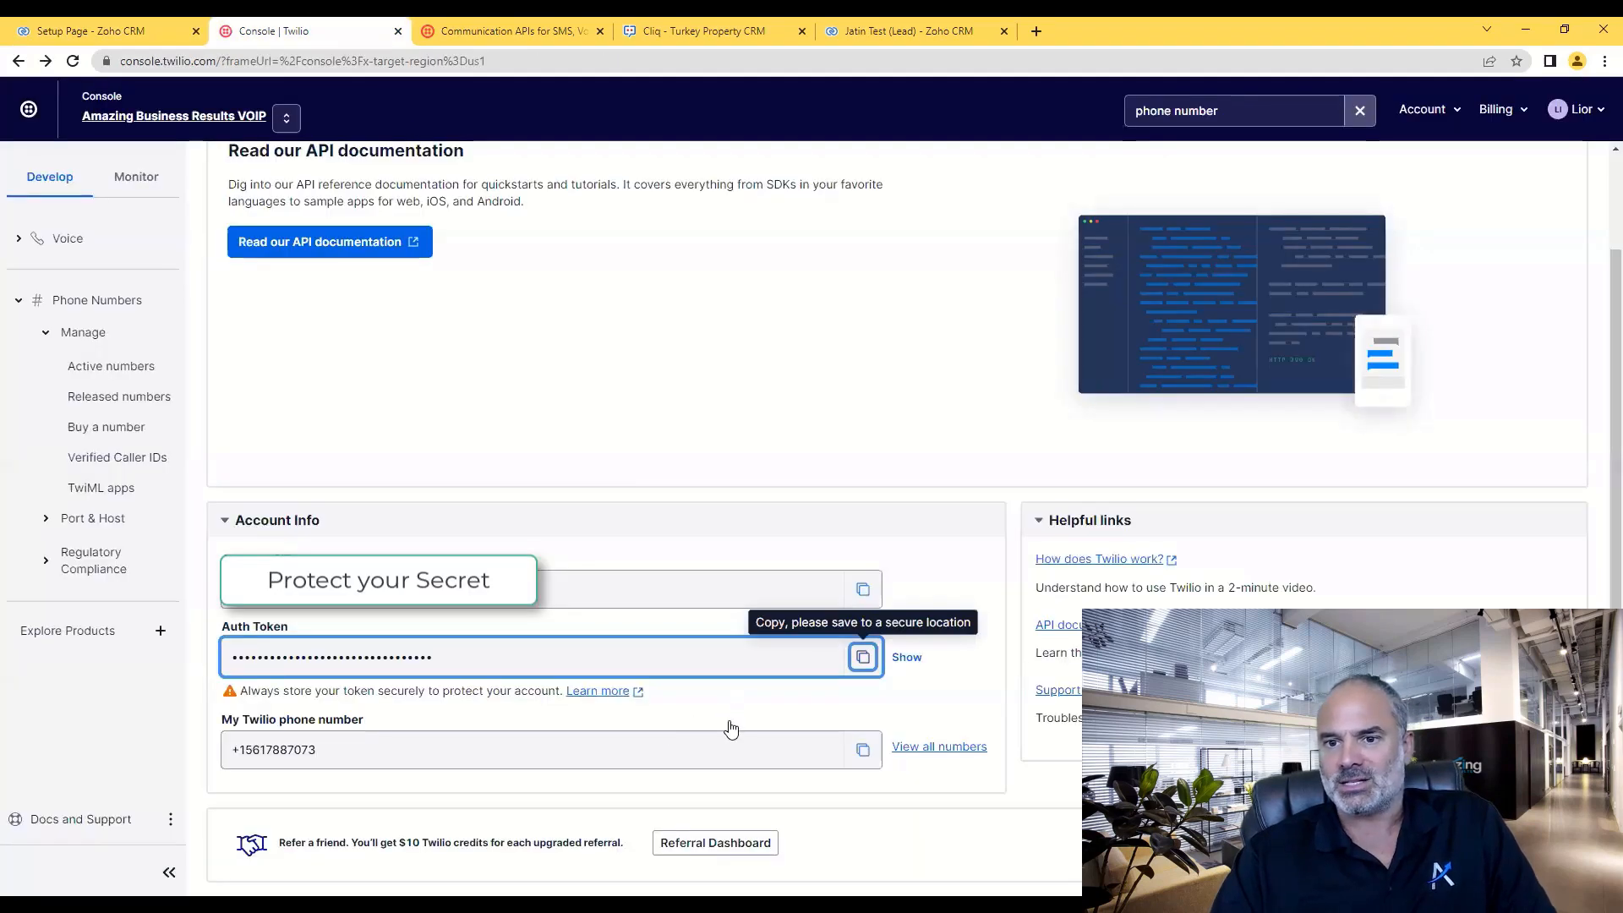
pyautogui.click(1243, 118)
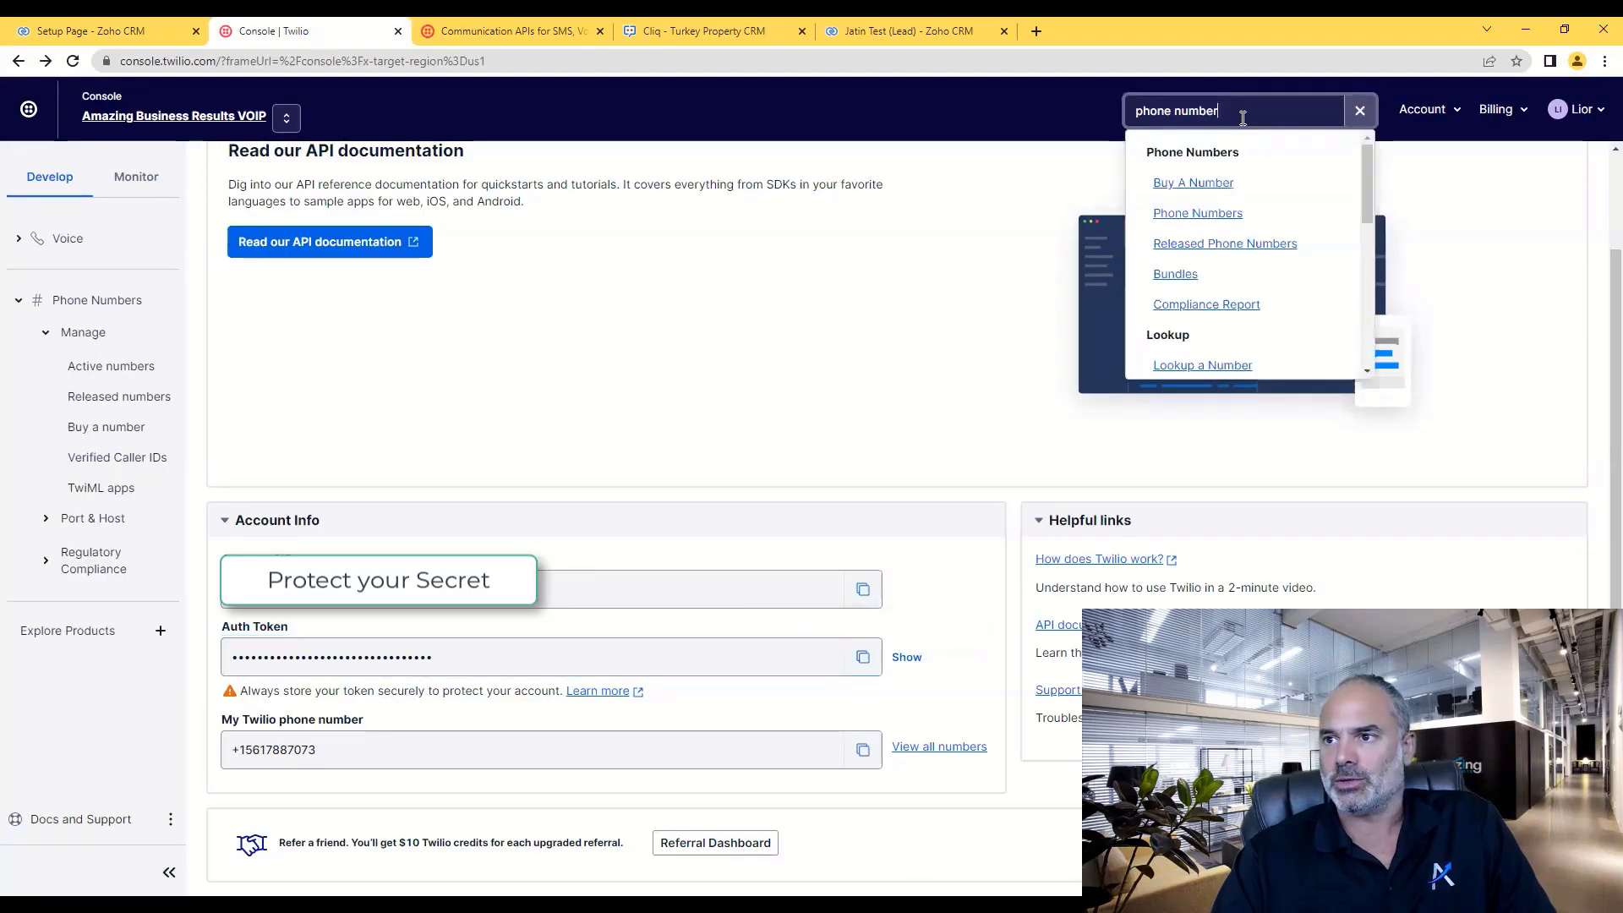
pyautogui.click(1198, 214)
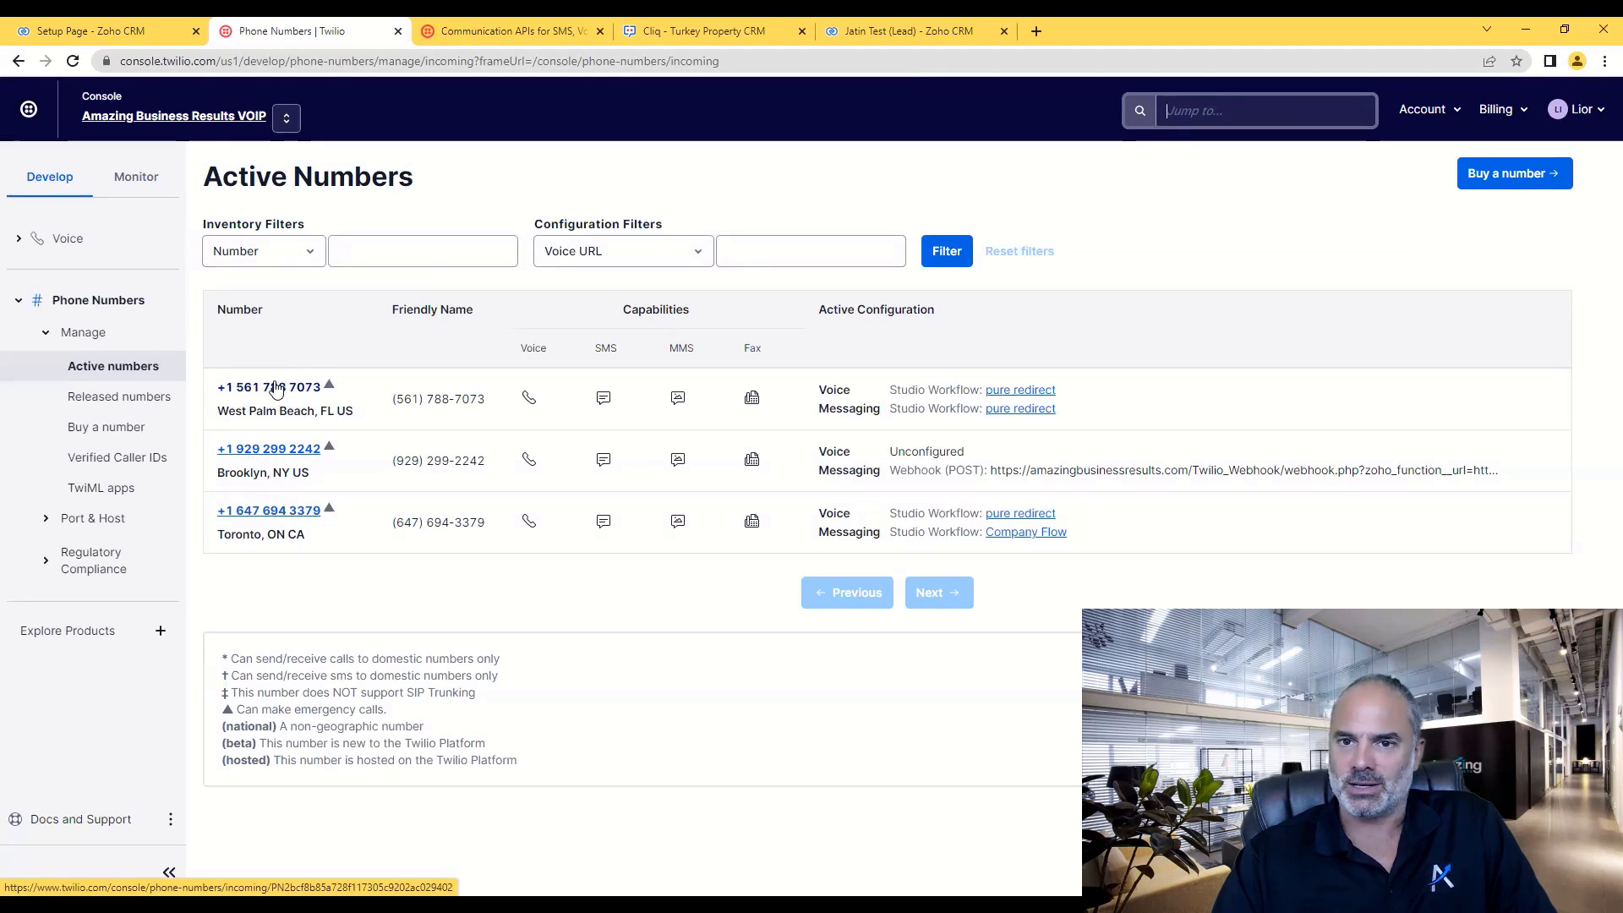
pyautogui.click(276, 388)
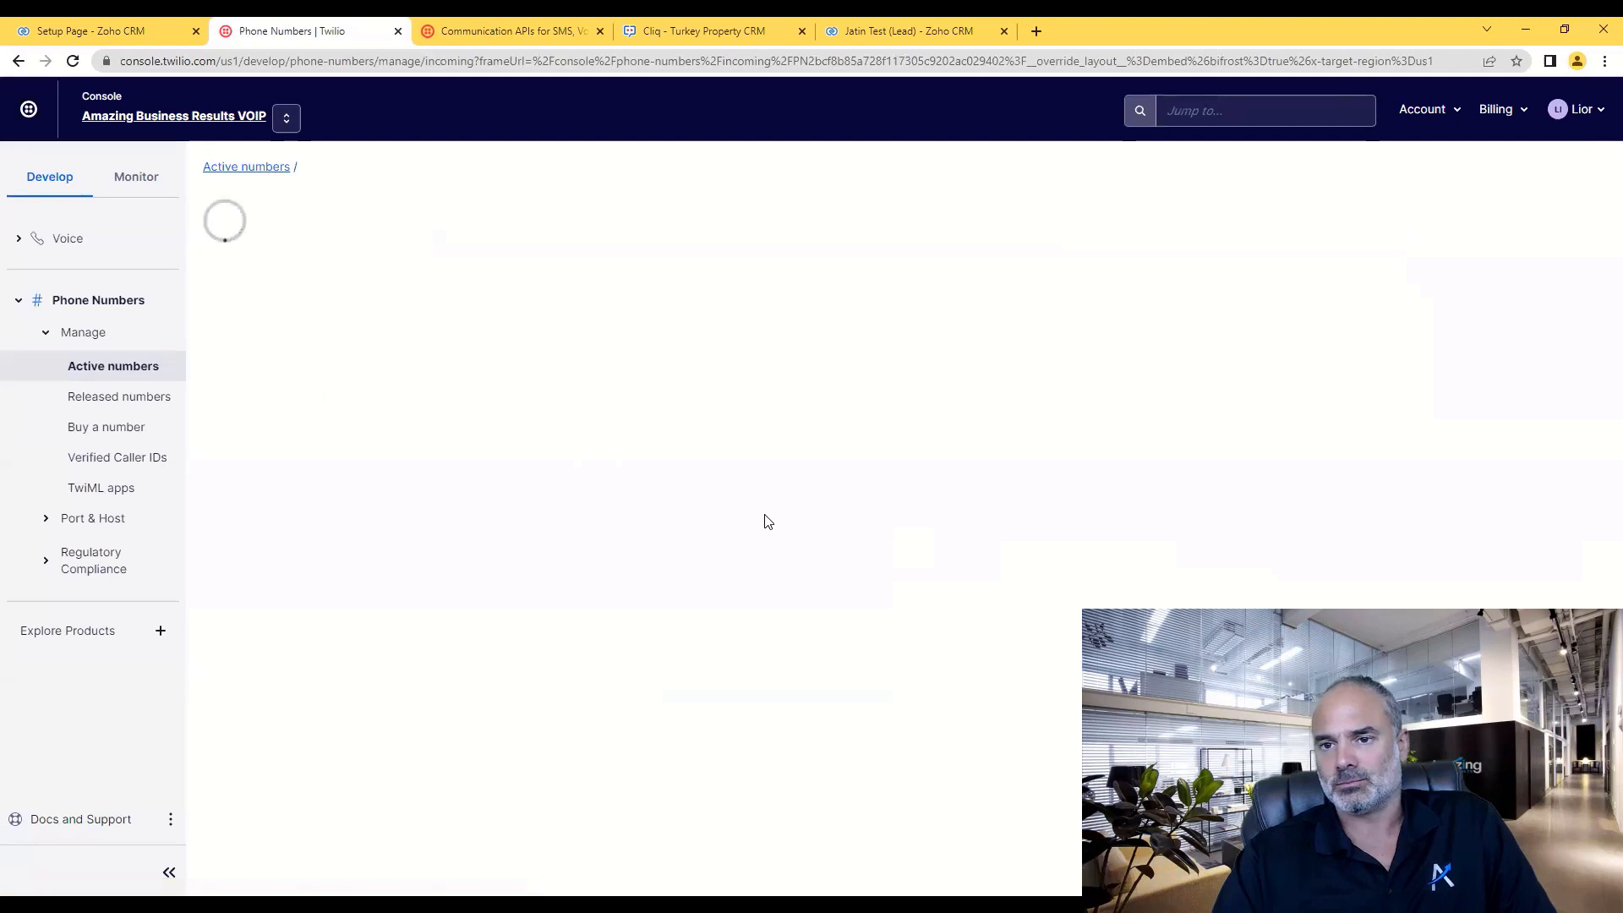
pyautogui.scroll(-10, 550, 500)
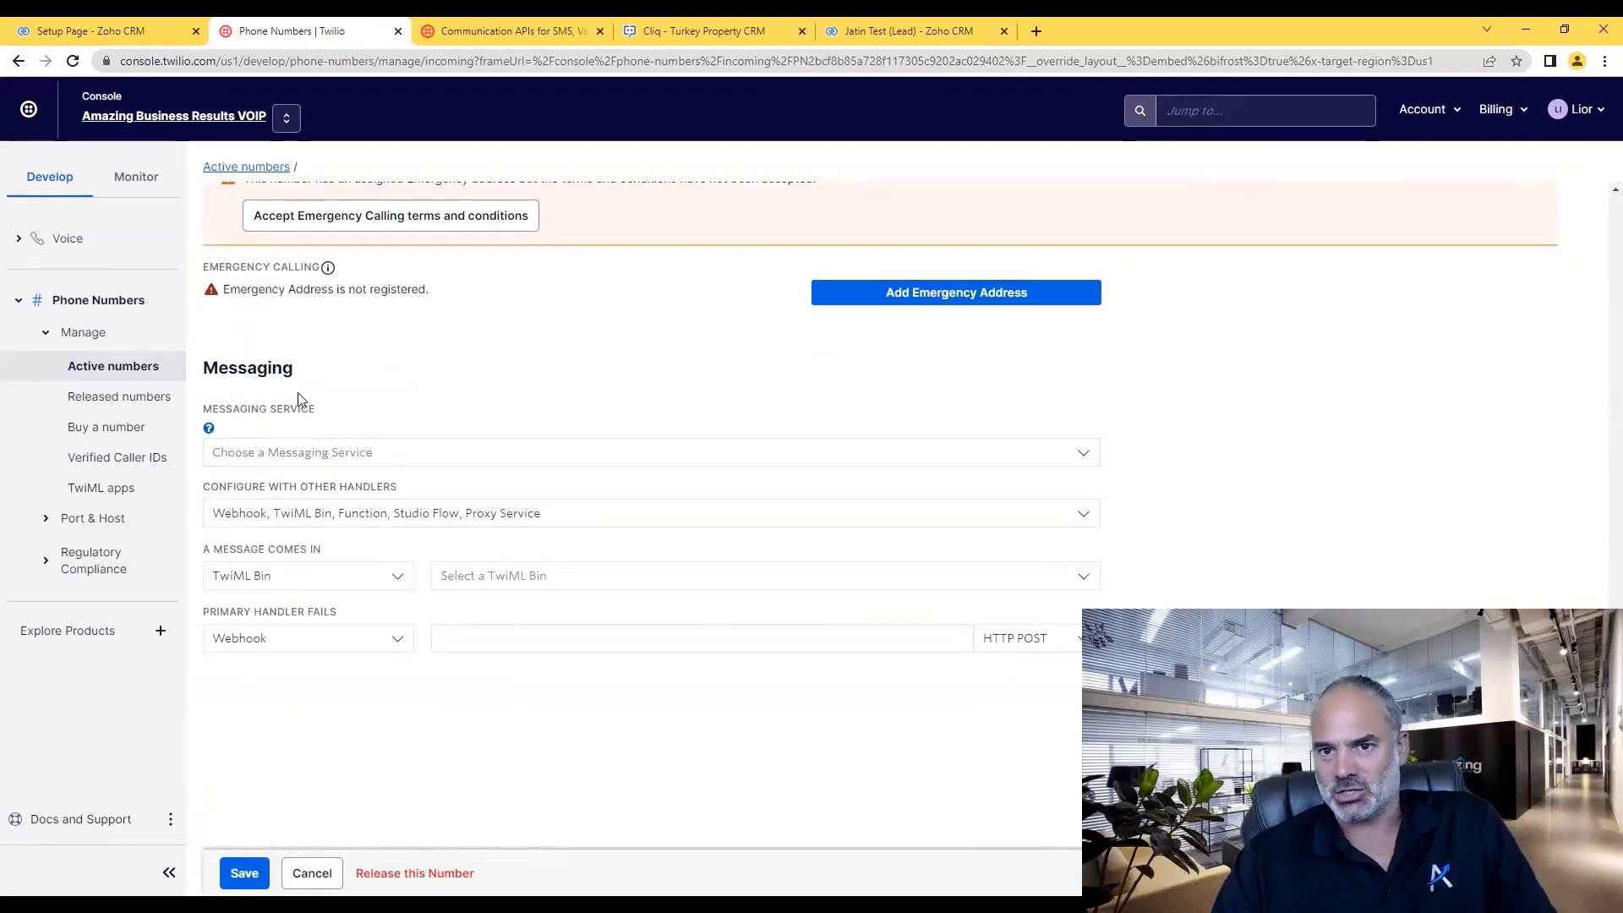
# - Set 'A message comes in' to Webhook and paste the Zoho webhook URL
pyautogui.click(284, 577)
pyautogui.click(261, 610)
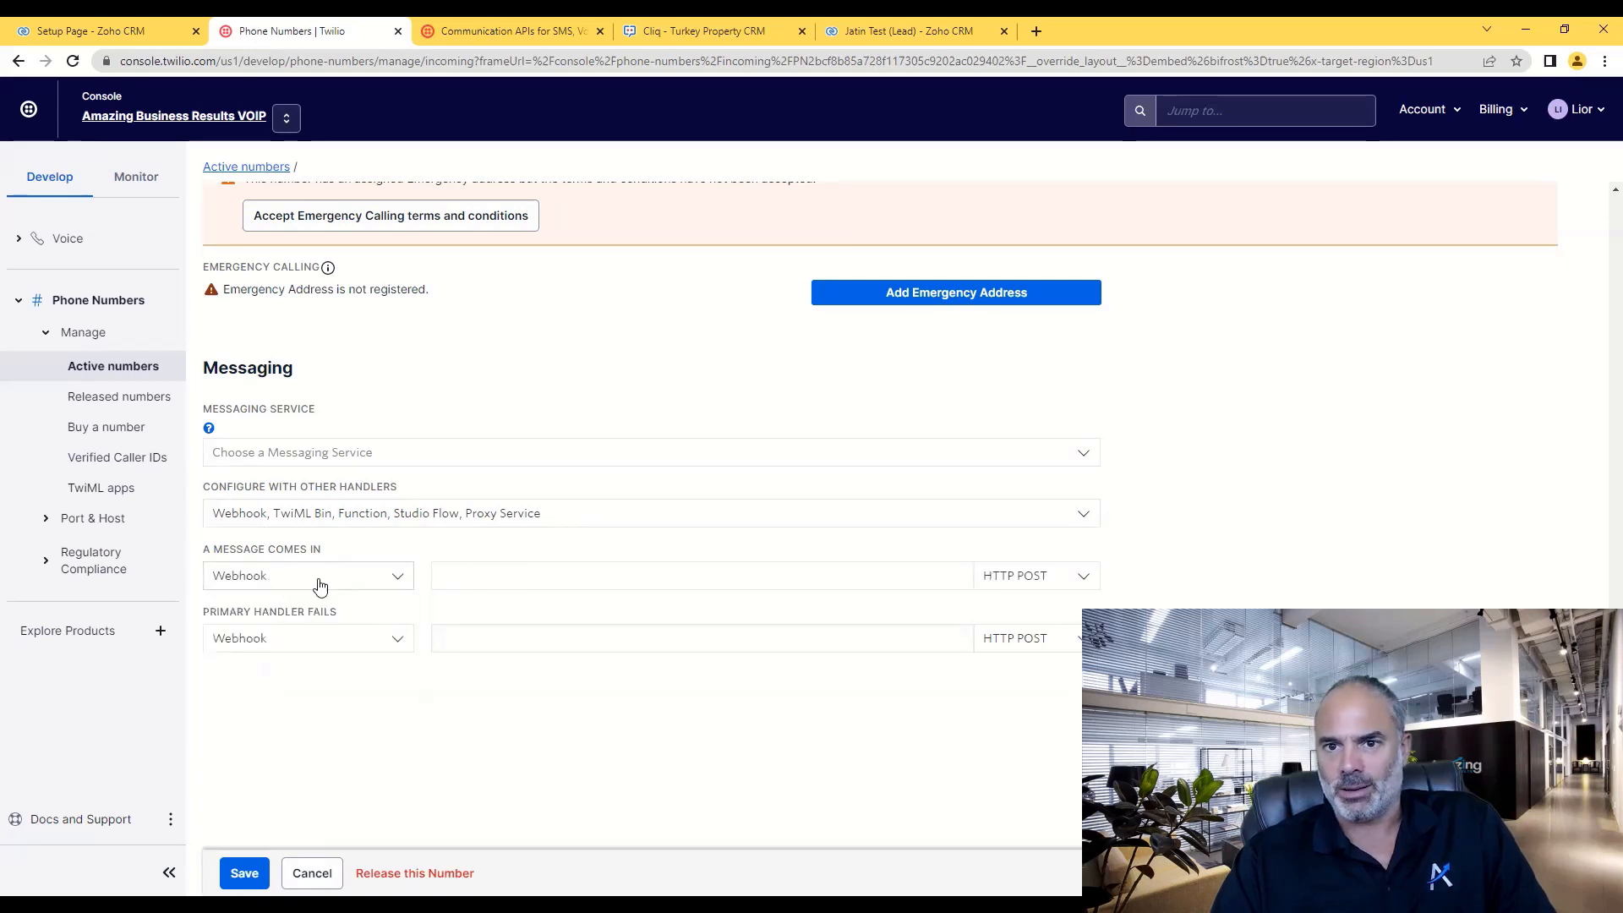
pyautogui.click(587, 574)
pyautogui.hotkey('ctrl', 'v')
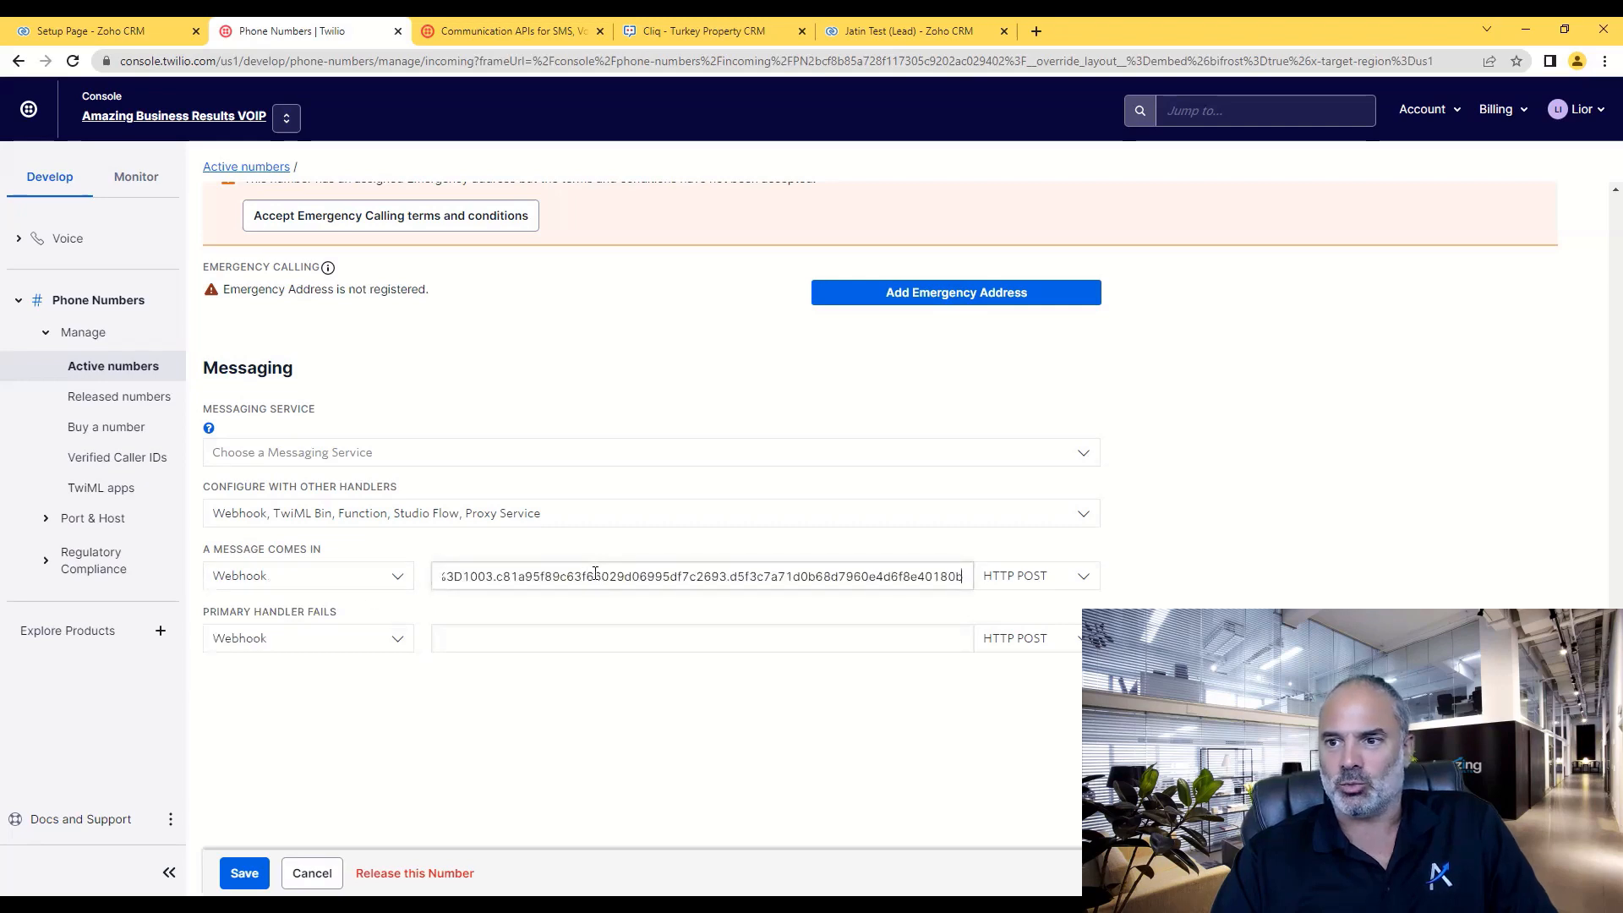
pyautogui.click(117, 32)
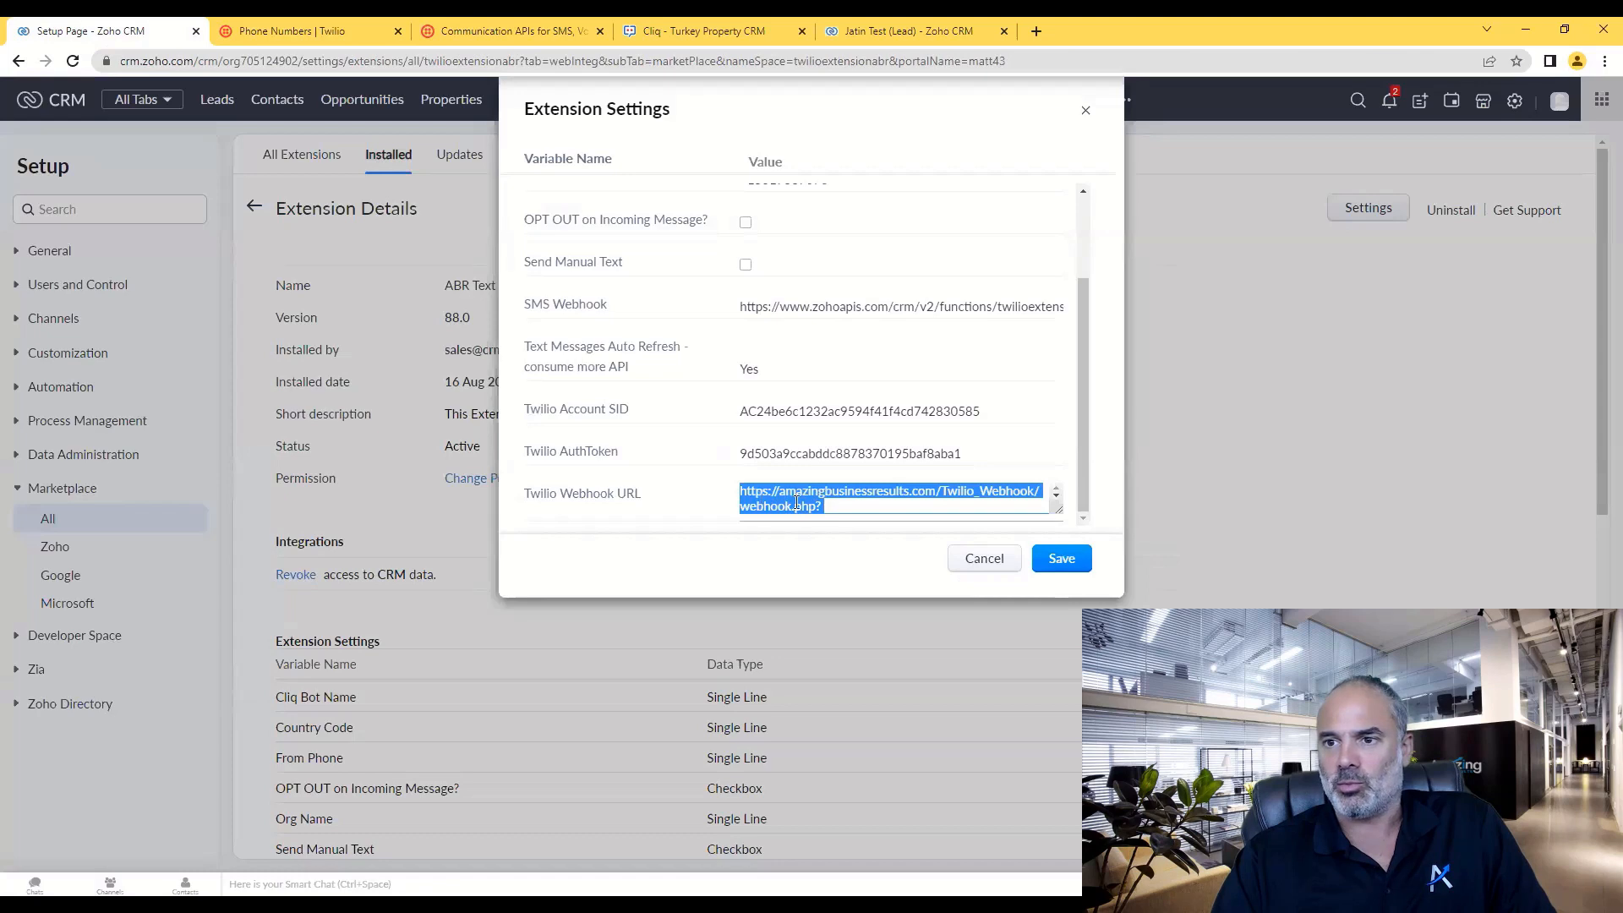
# - Save the Twilio number's messaging setup and the Zoho extension settings, confirming the number updated
pyautogui.click(304, 31)
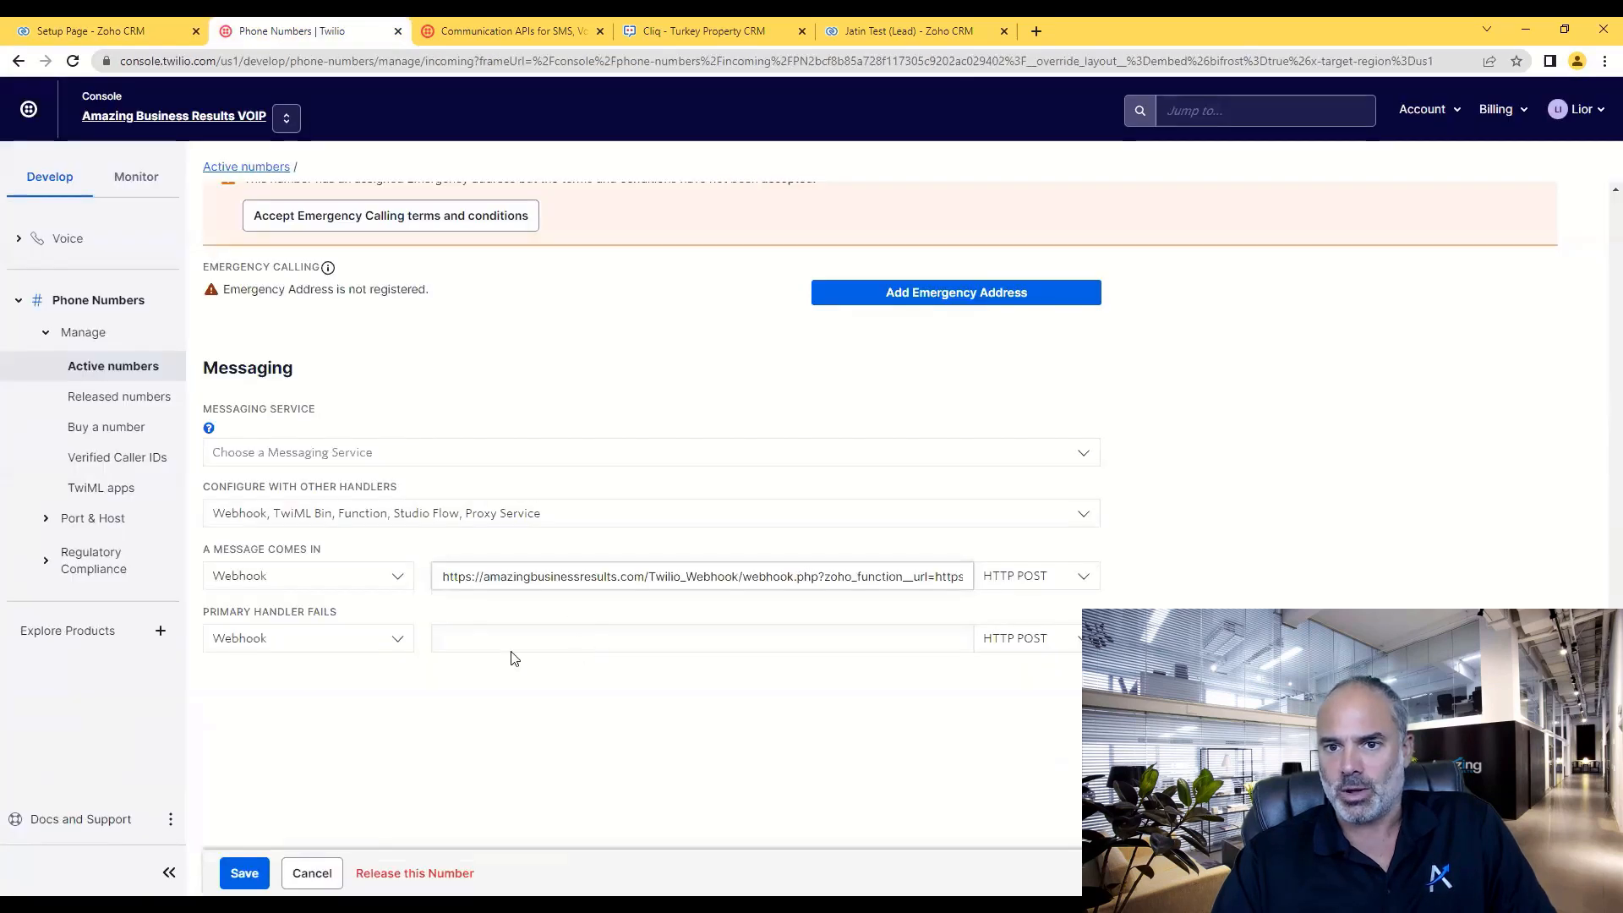
pyautogui.click(248, 879)
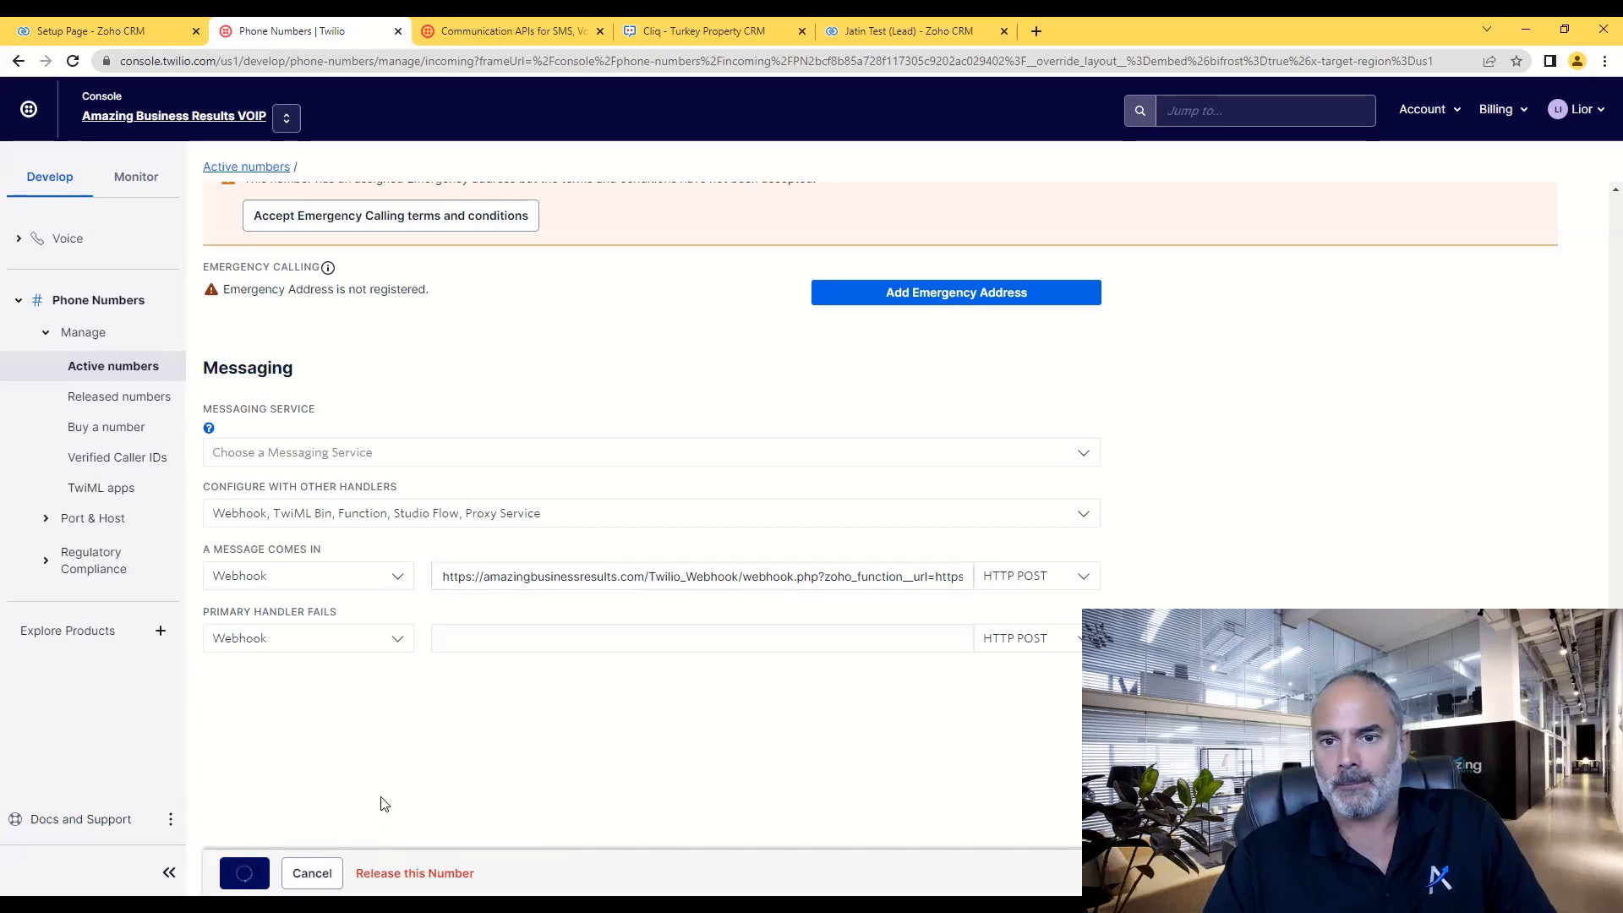
pyautogui.click(84, 31)
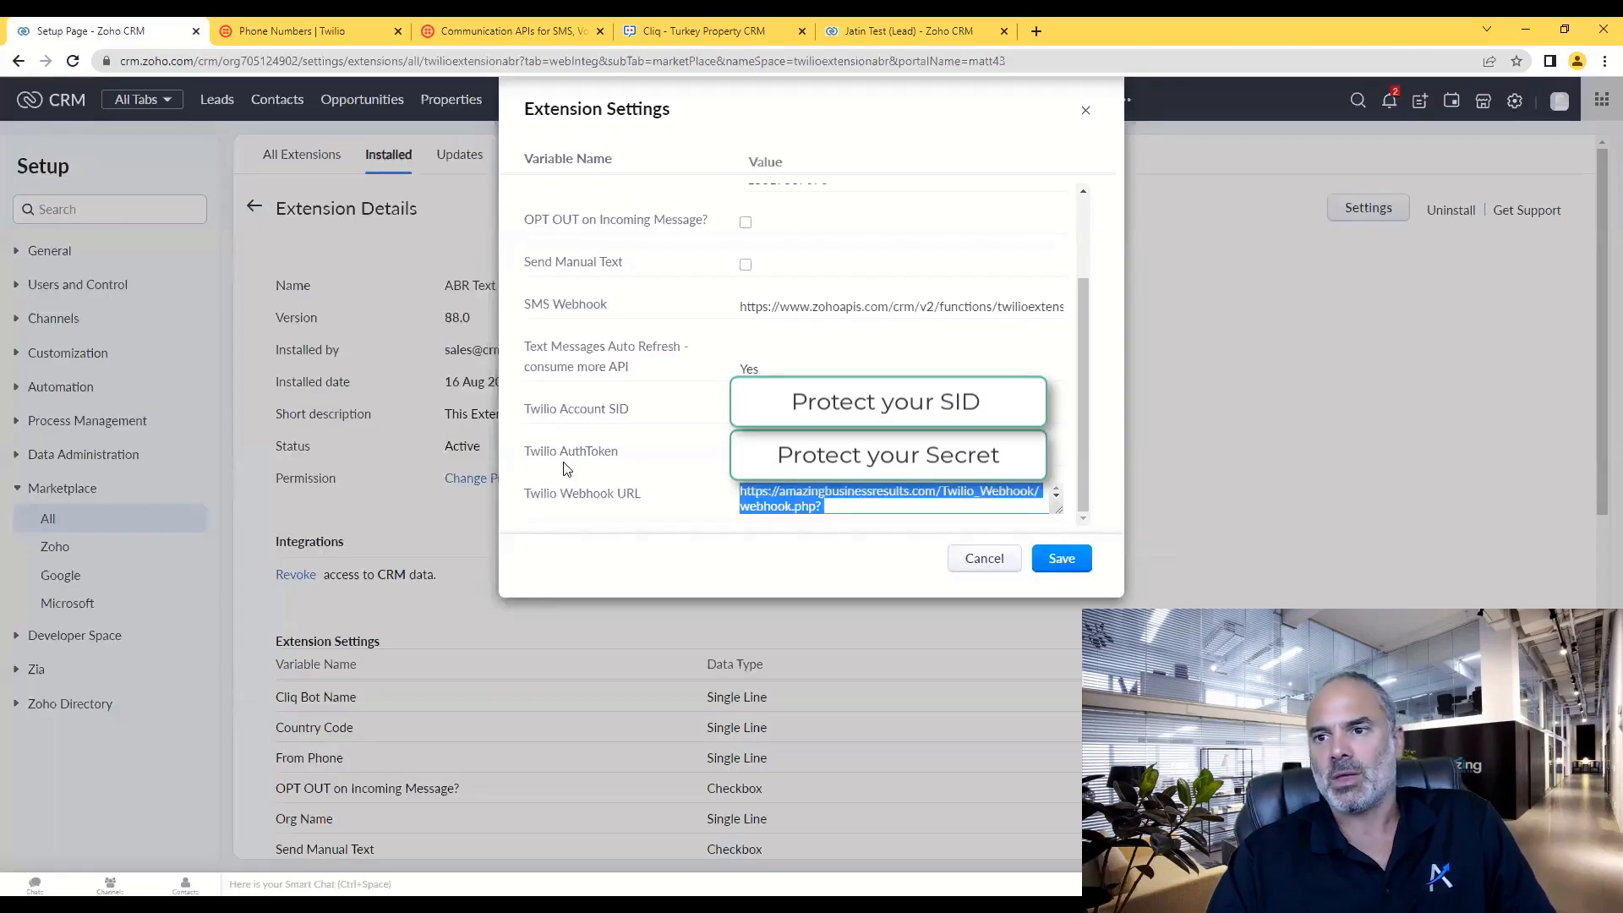
pyautogui.scroll(-3, 1038, 510)
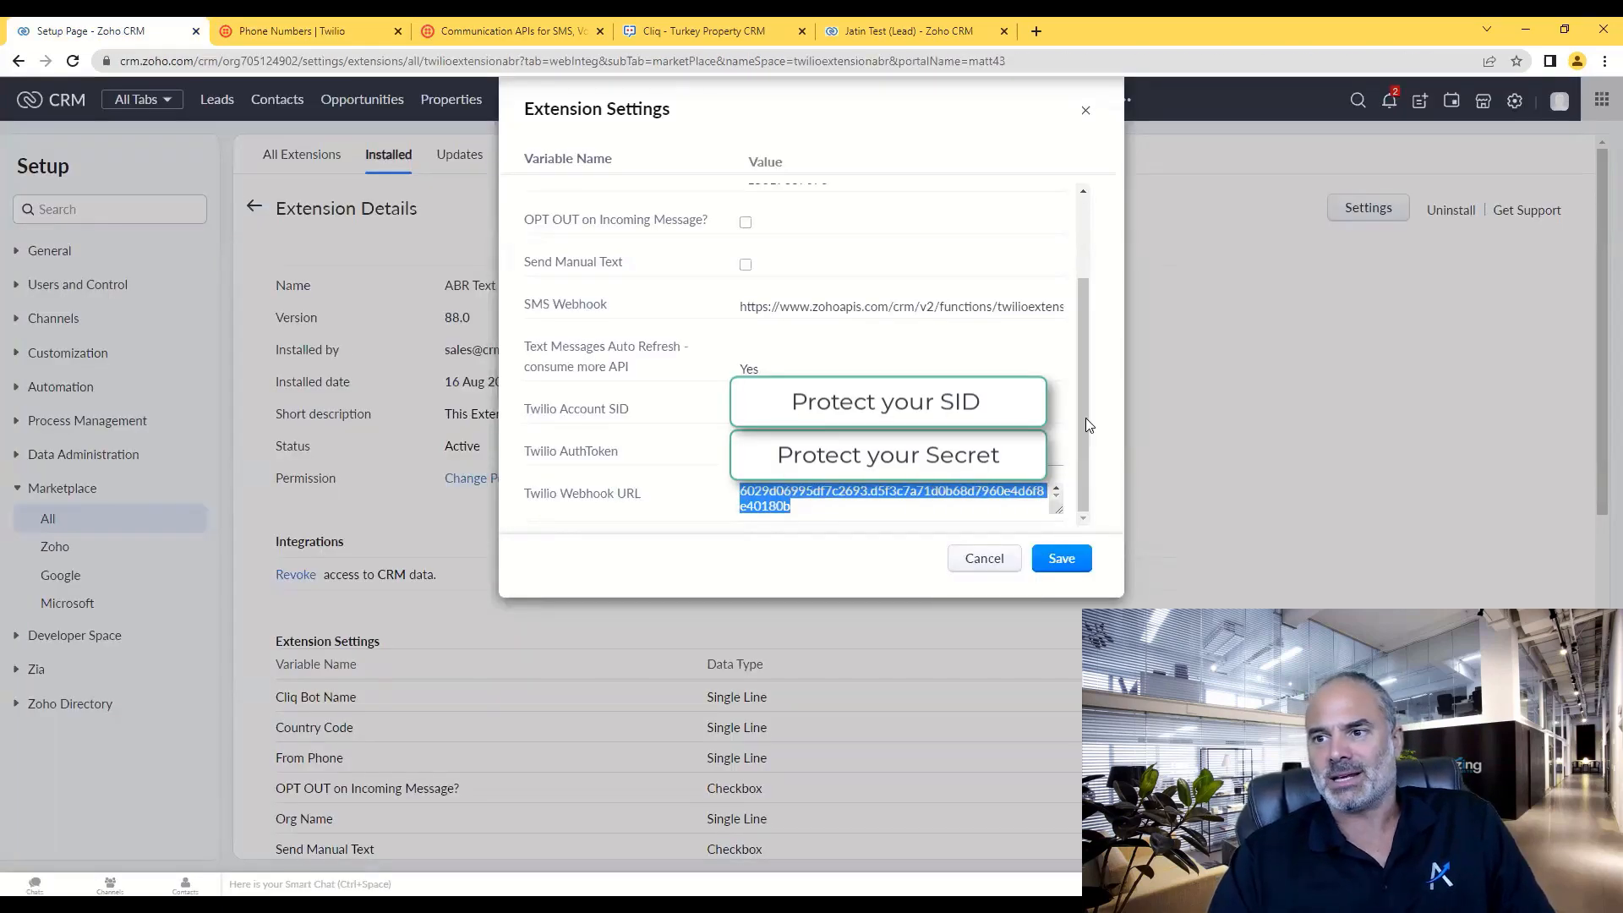
pyautogui.click(1068, 557)
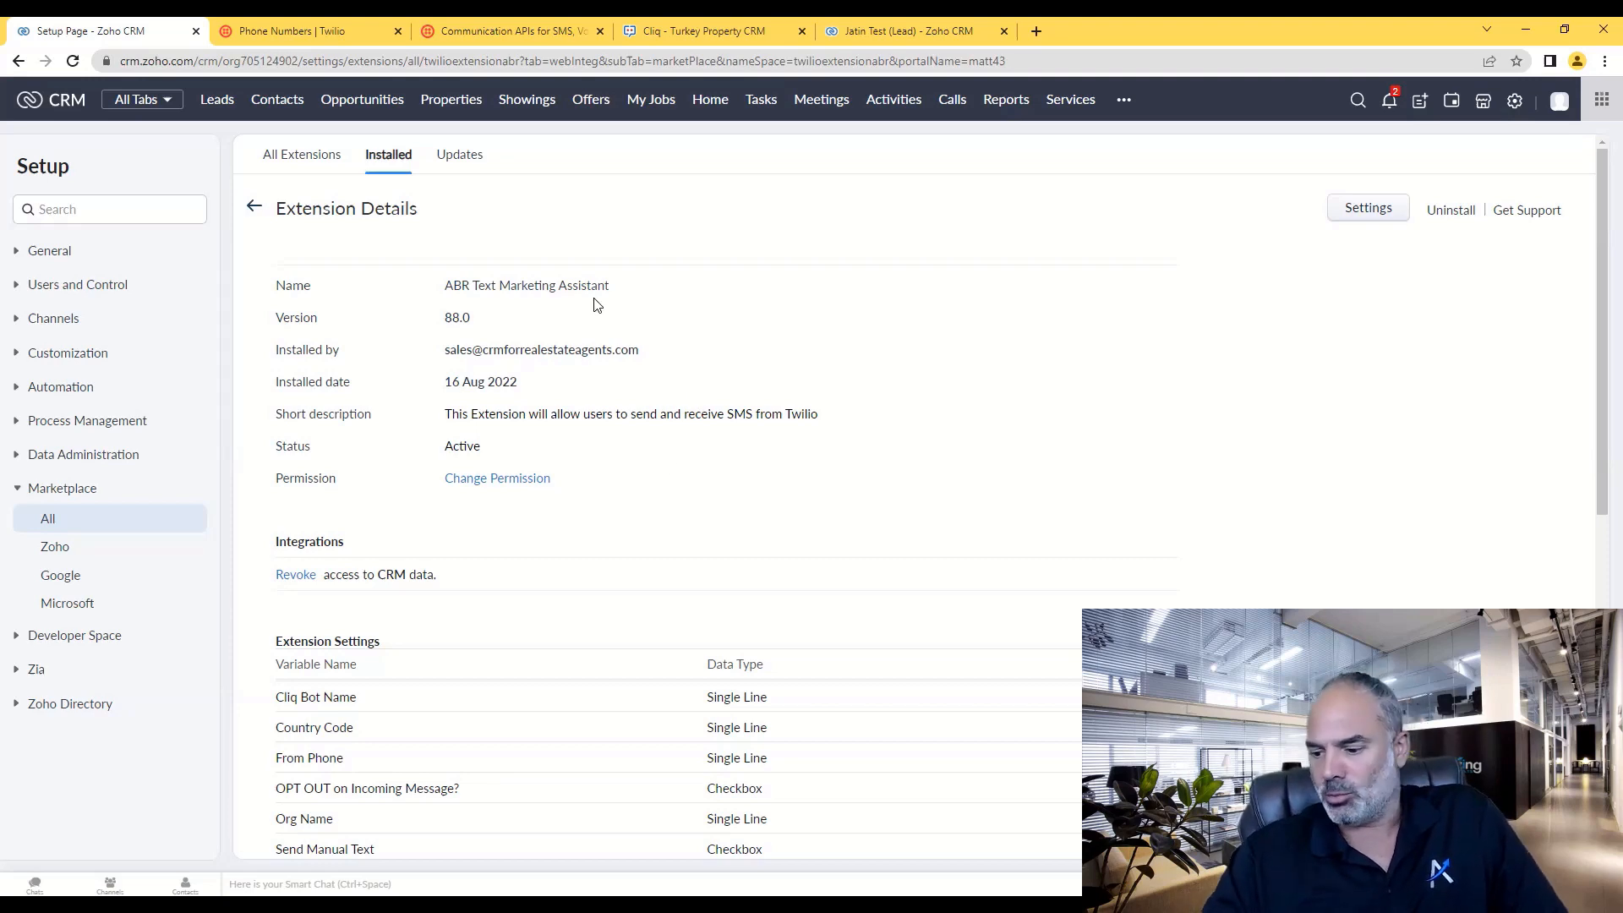
pyautogui.hotkey('ctrl', 'Tab')
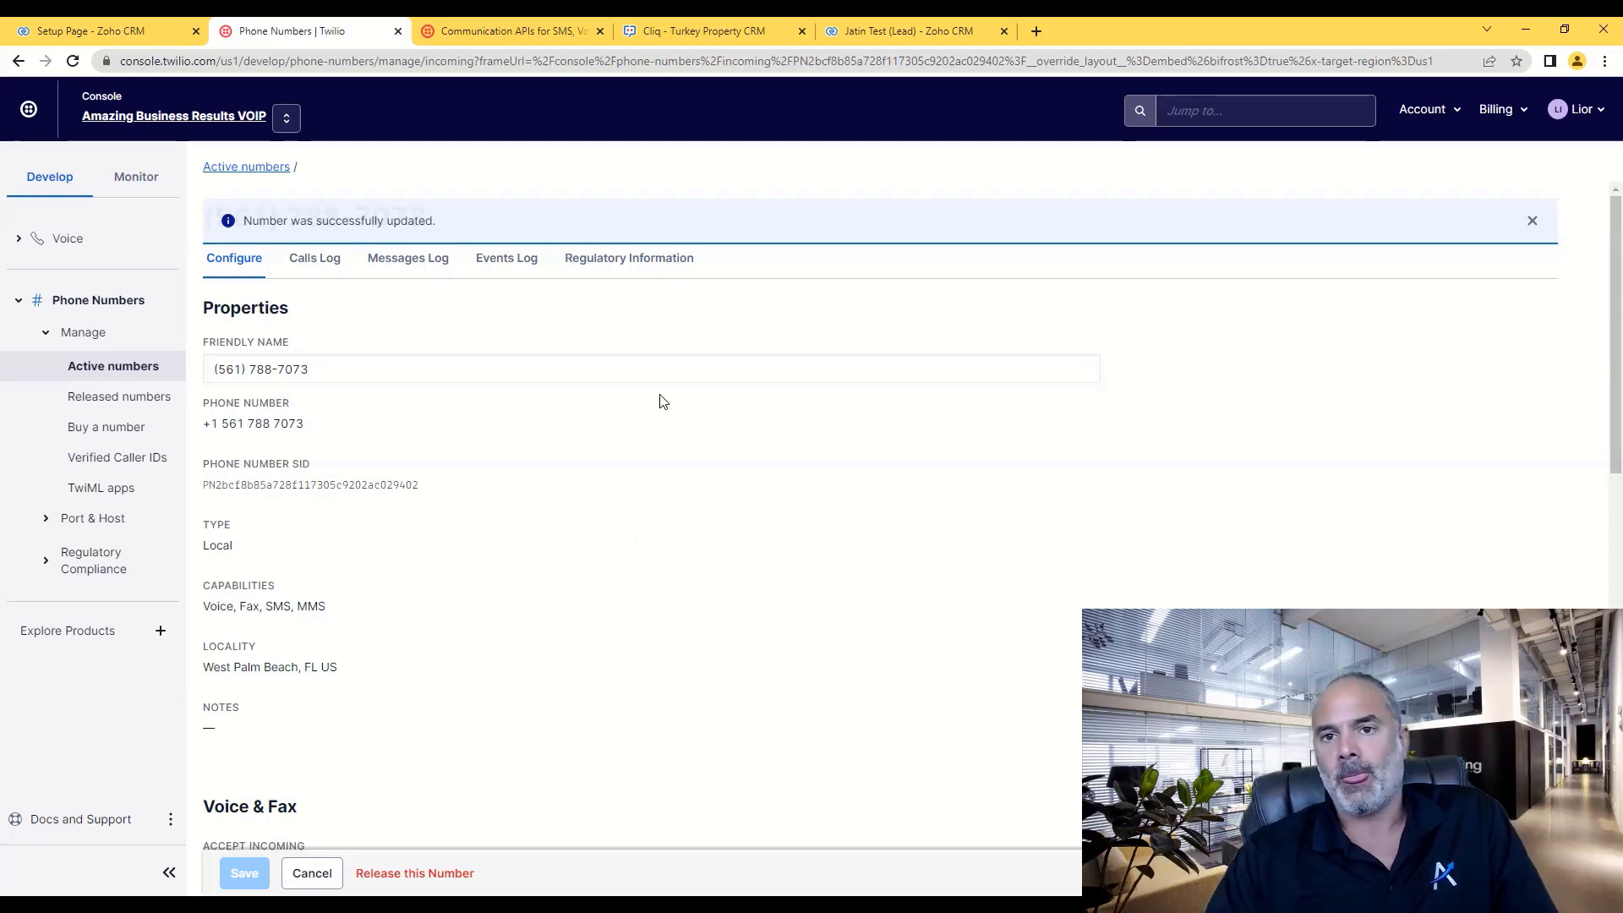
pyautogui.click(126, 34)
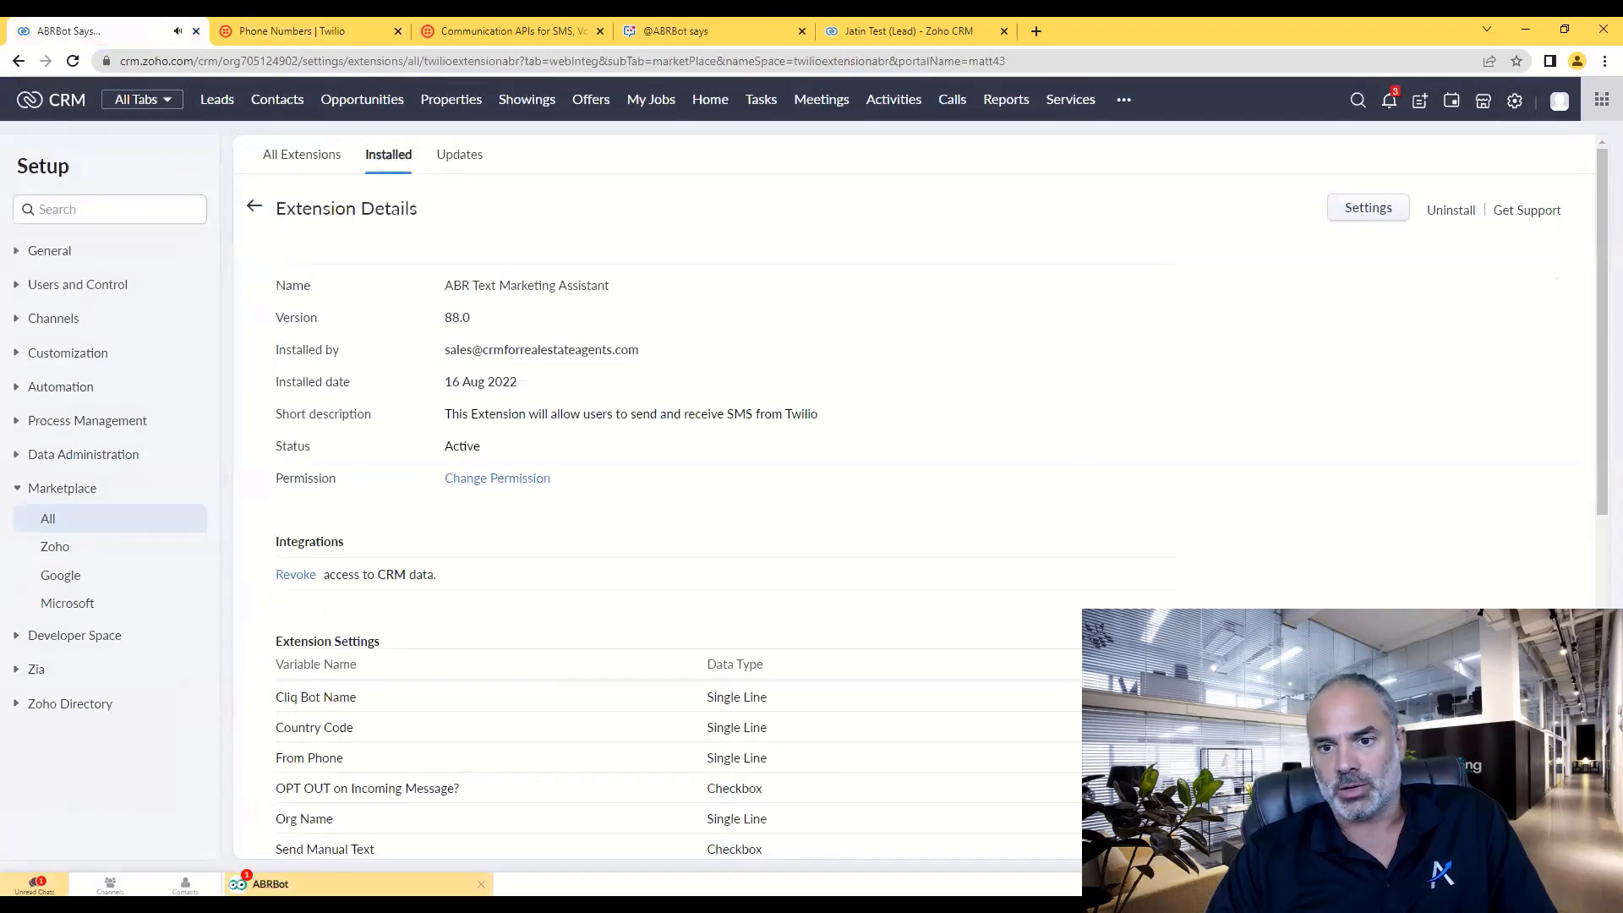
# - Read ABRBot's incoming 'Hello' text alert and view the sender lead's record
pyautogui.click(272, 884)
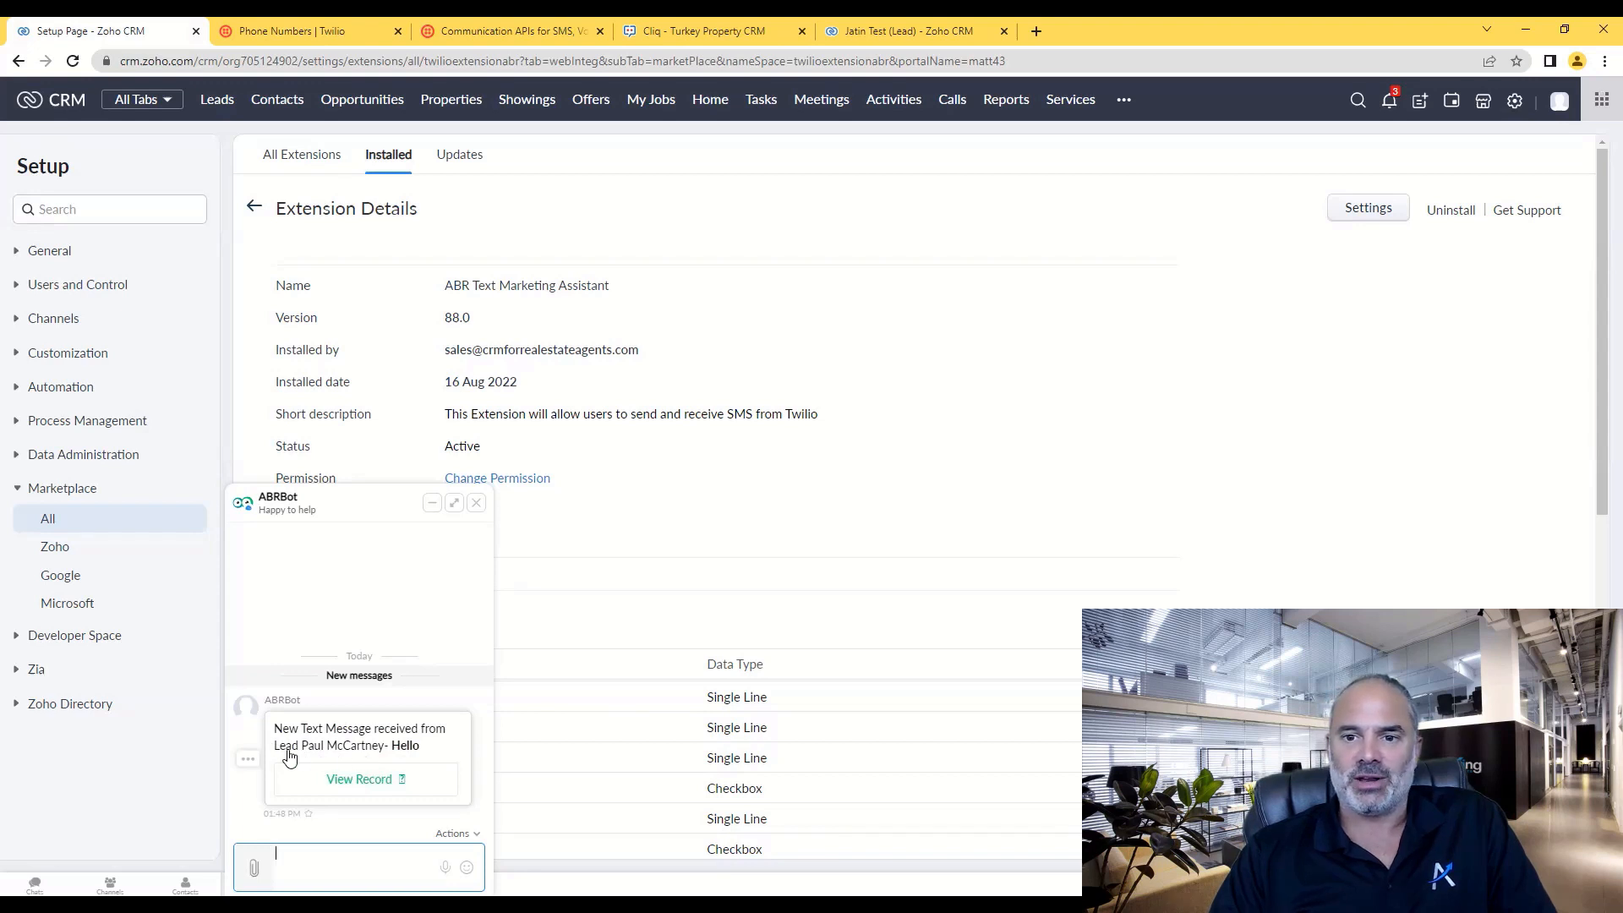
pyautogui.click(345, 782)
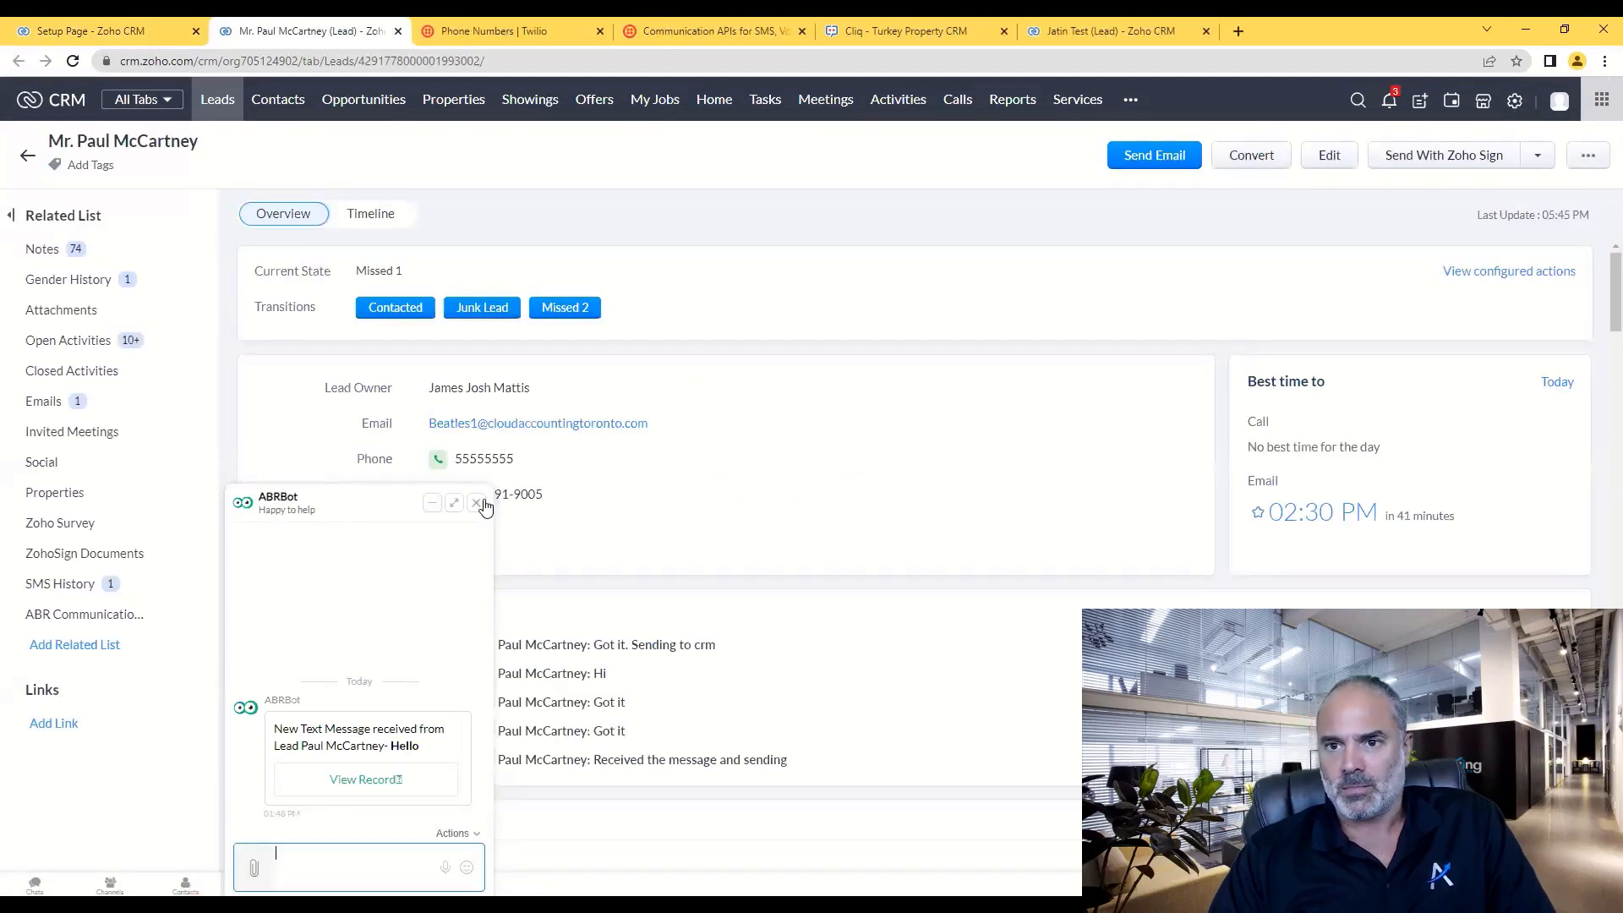
# - Write the reply 'I got it' in the lead's SMS History chat and send it
pyautogui.click(476, 503)
pyautogui.click(73, 588)
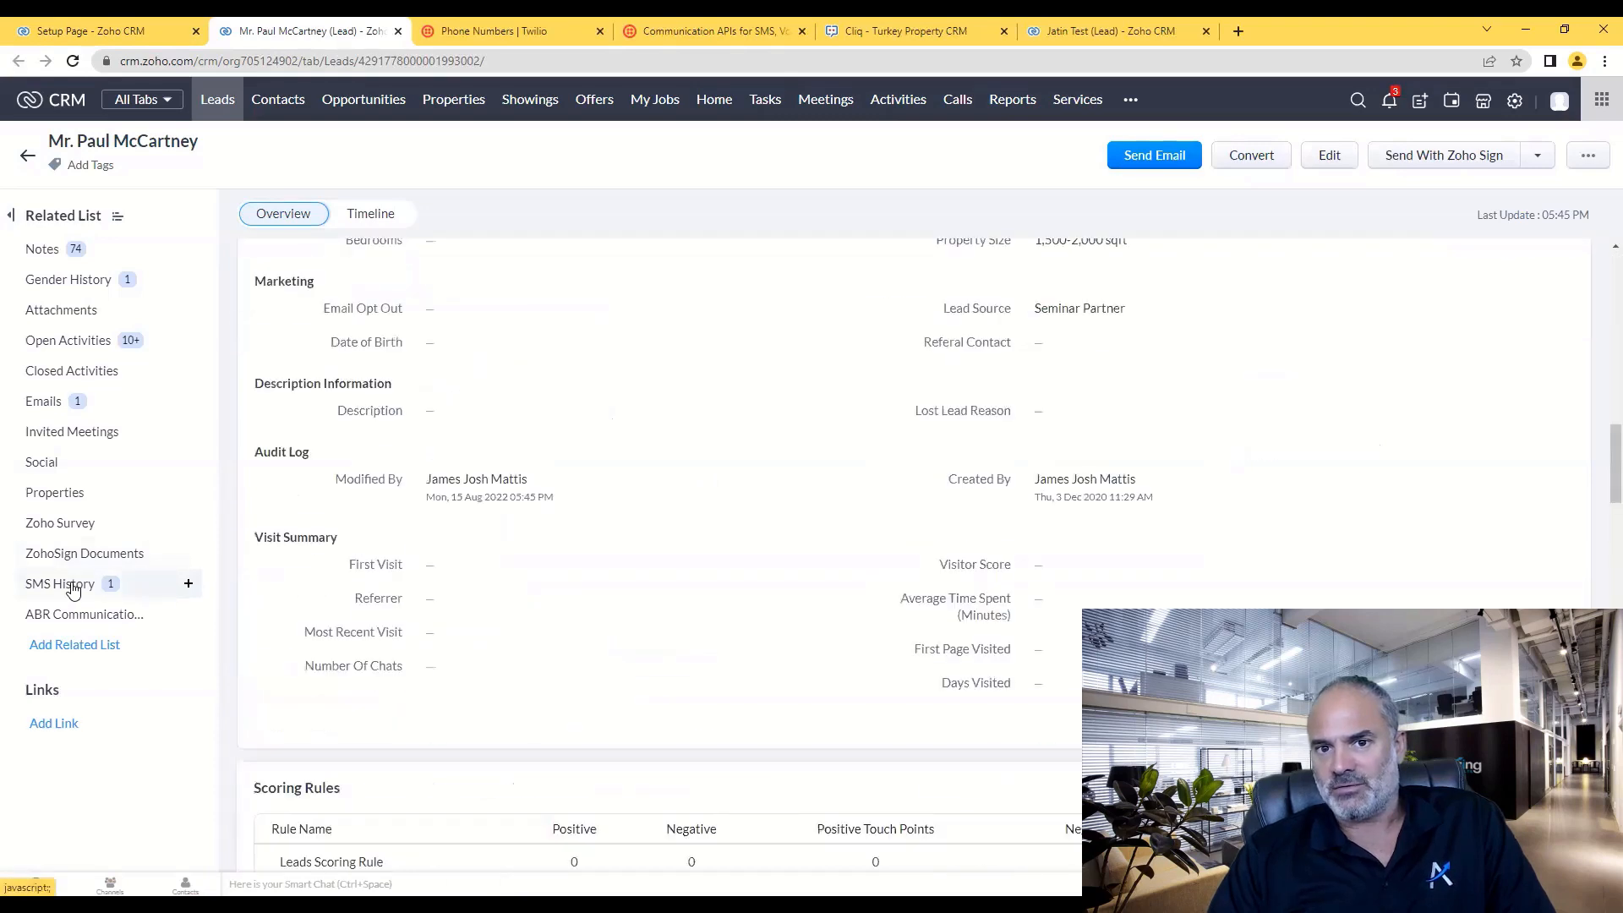
pyautogui.scroll(-2, 494, 708)
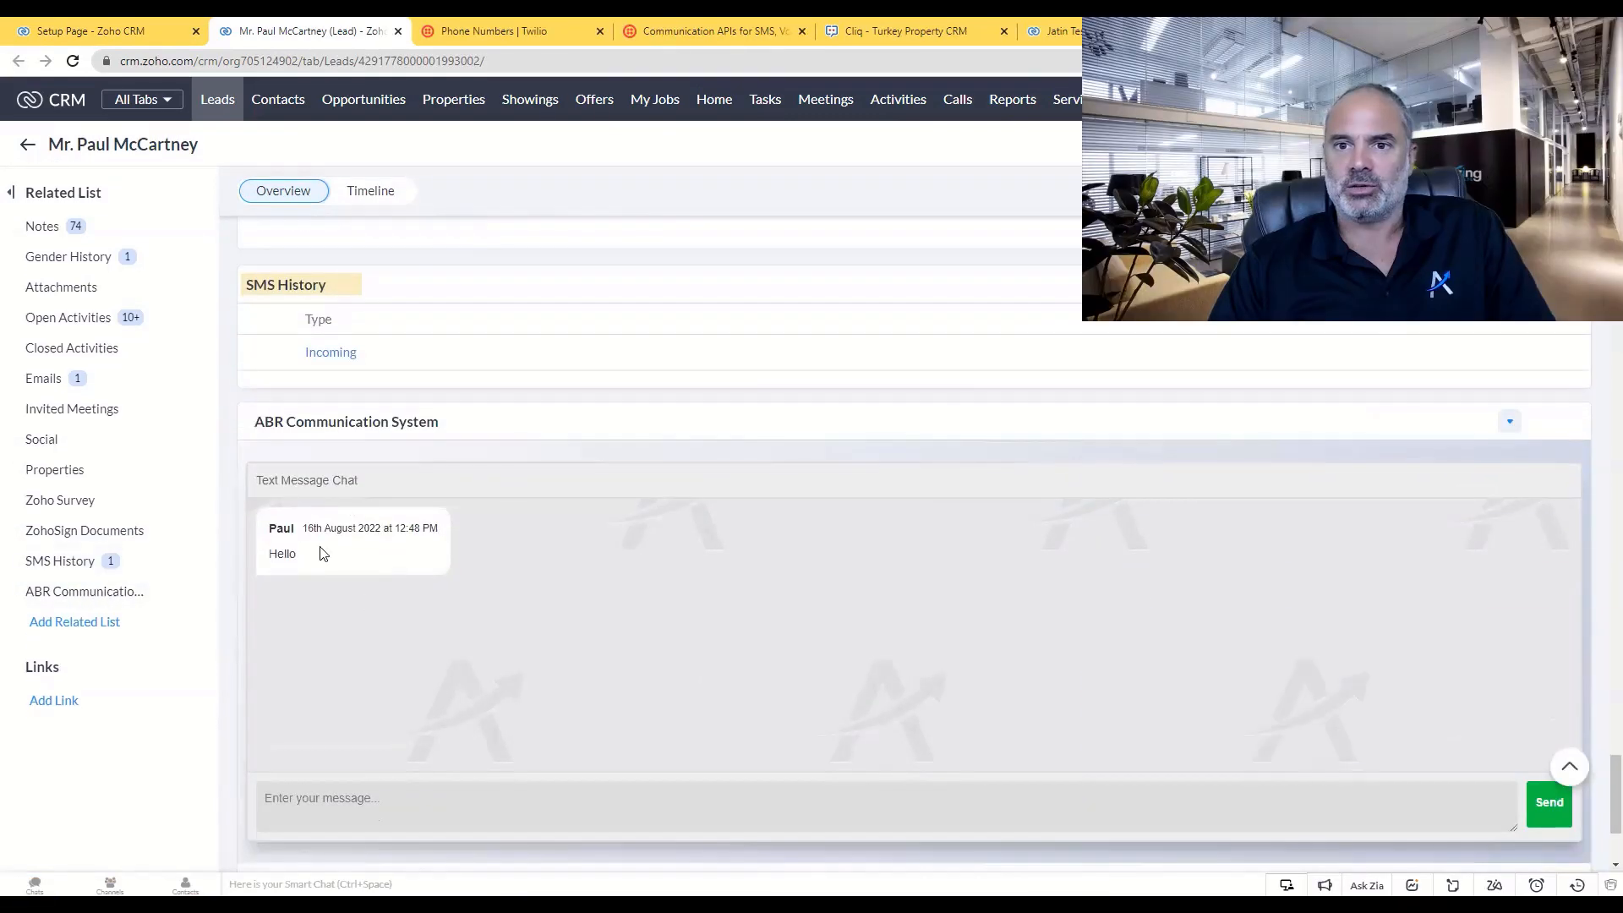
pyautogui.click(428, 794)
pyautogui.write('I got it')
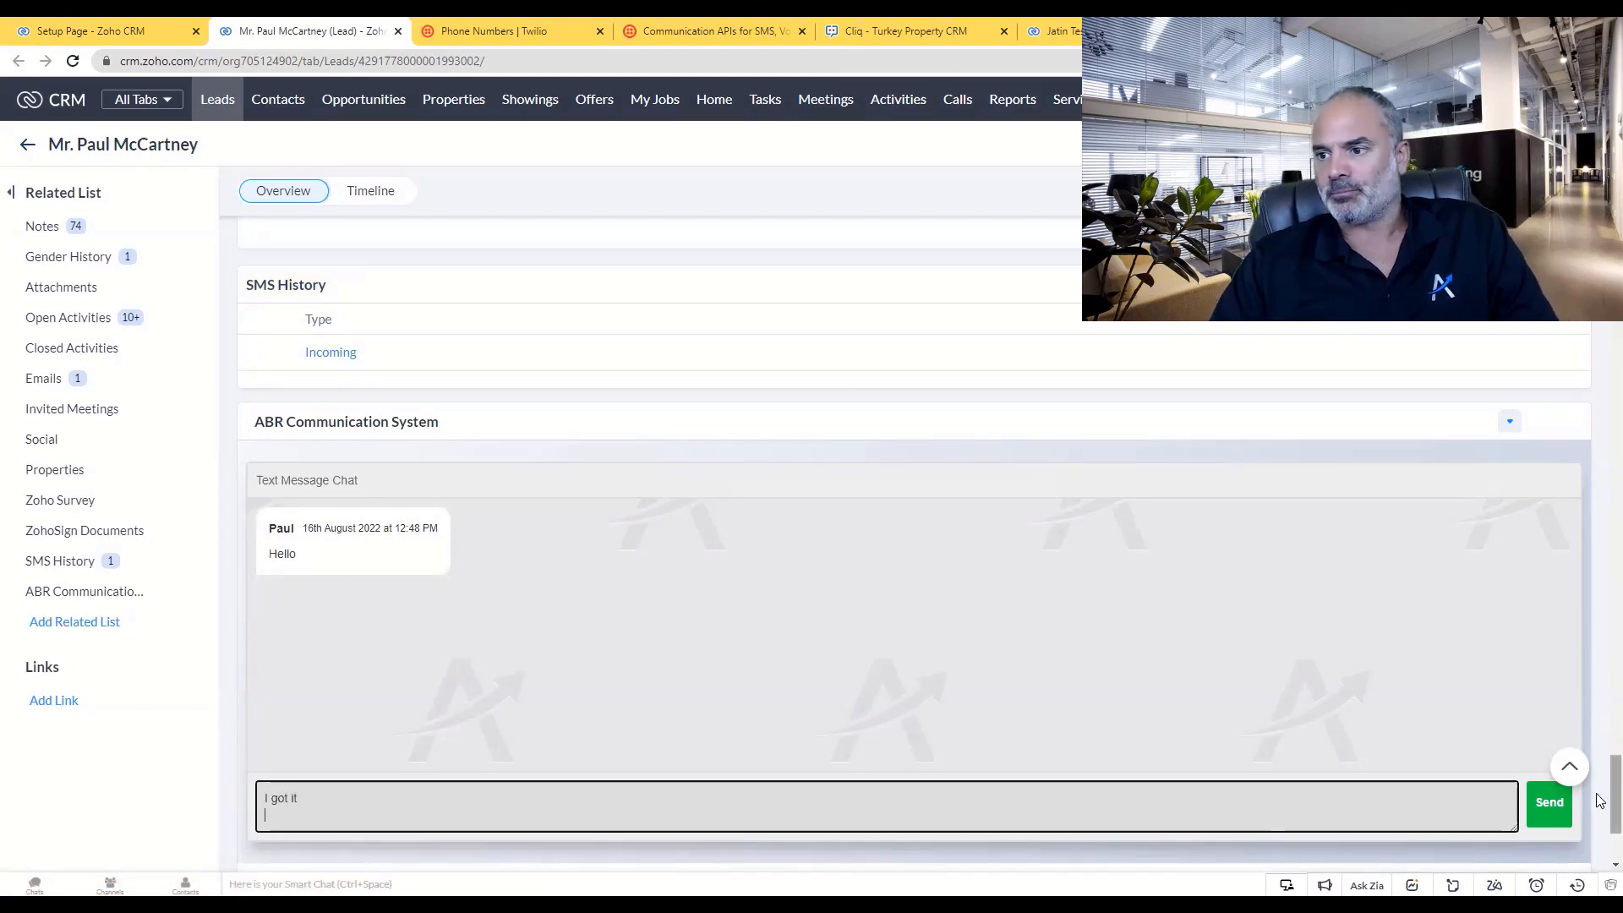
pyautogui.click(1549, 802)
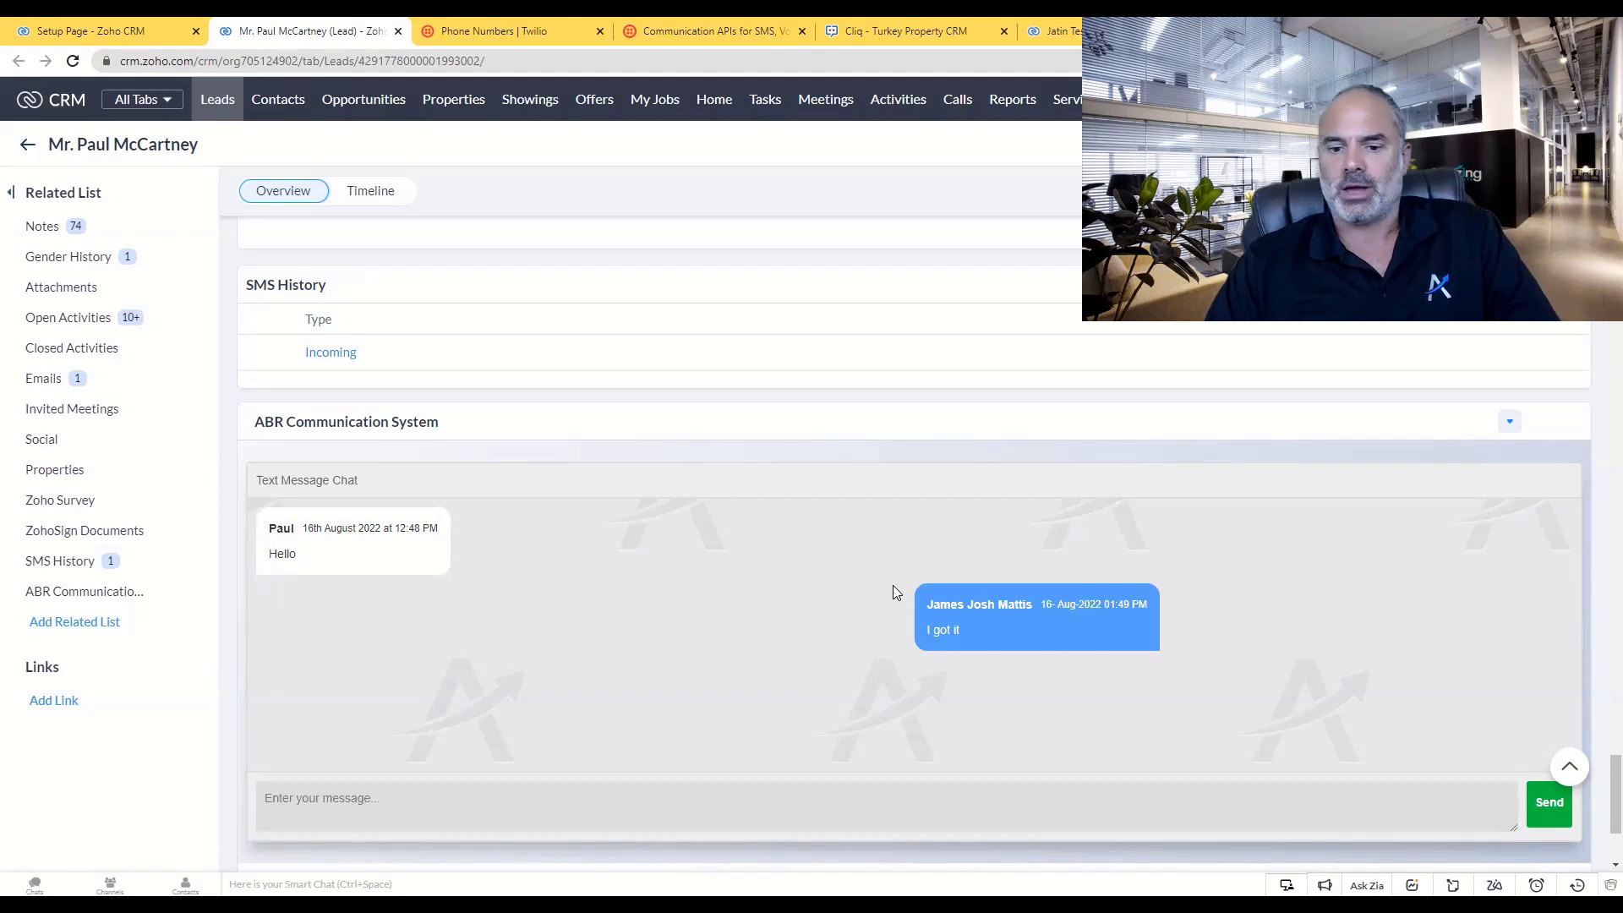